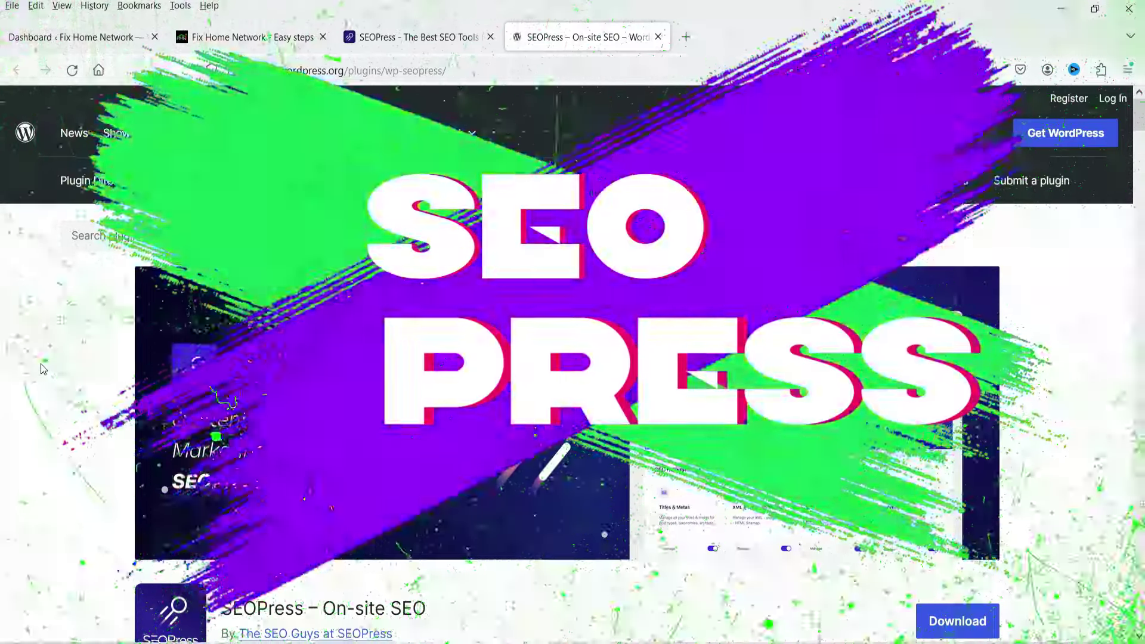
Open the seopress.org Pricing page in a separate background tab.
{"action": "scroll", "coordinate": [40, 373], "scroll_direction": "down", "scroll_amount": 2}
{"action": "scroll", "coordinate": [42, 365], "scroll_direction": "down", "scroll_amount": 4}
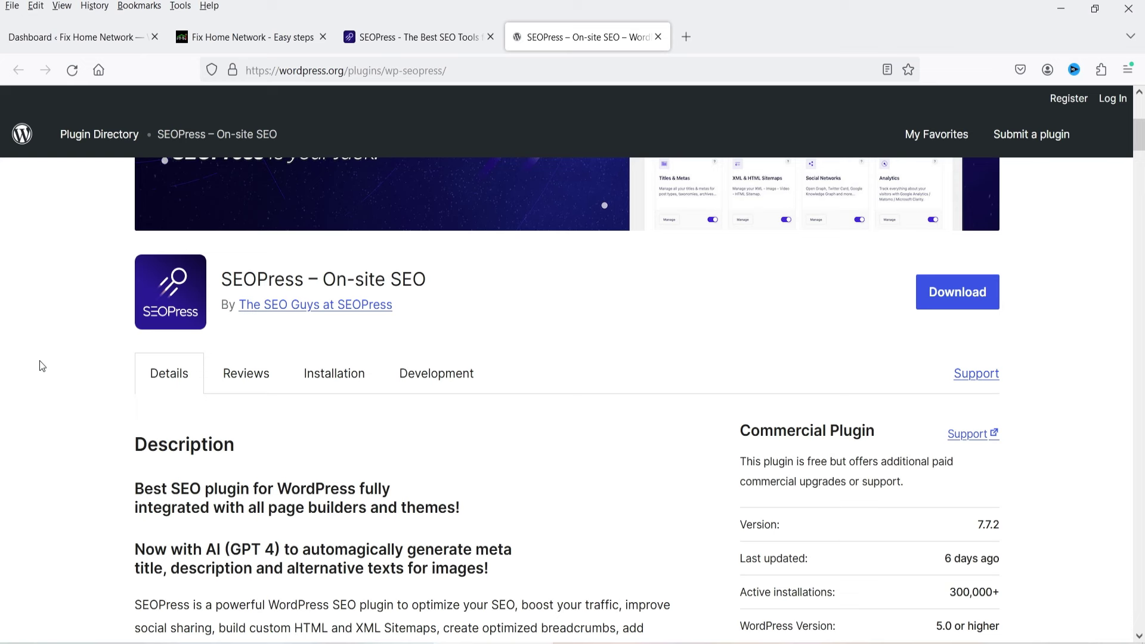
{"action": "scroll", "coordinate": [1045, 485], "scroll_direction": "down", "scroll_amount": 3}
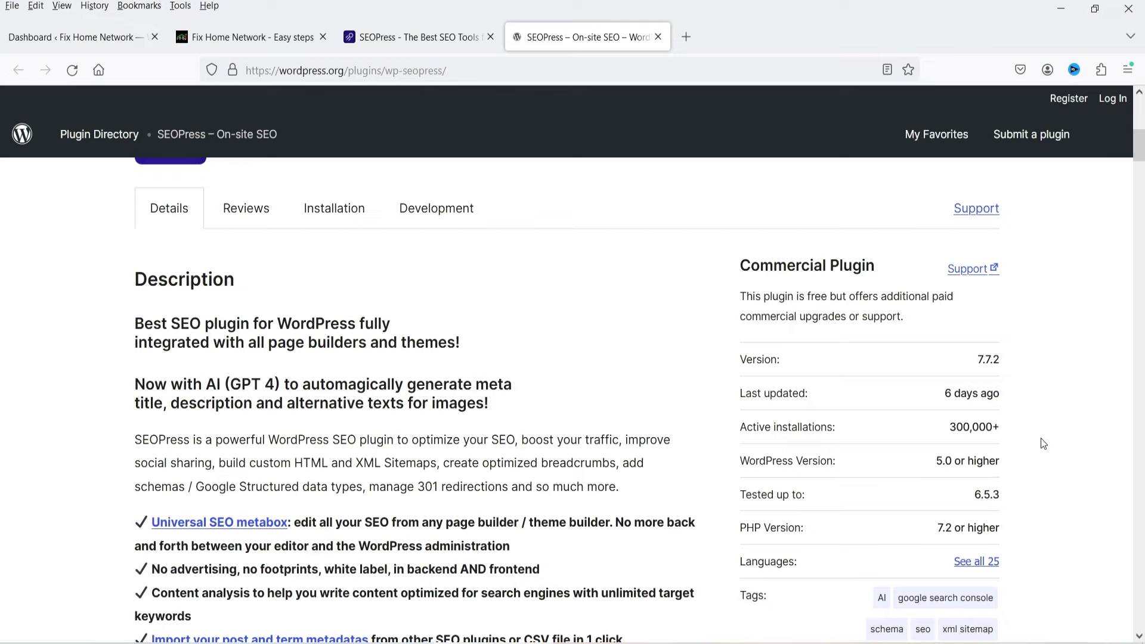
{"action": "scroll", "coordinate": [1054, 421], "scroll_direction": "down", "scroll_amount": 4}
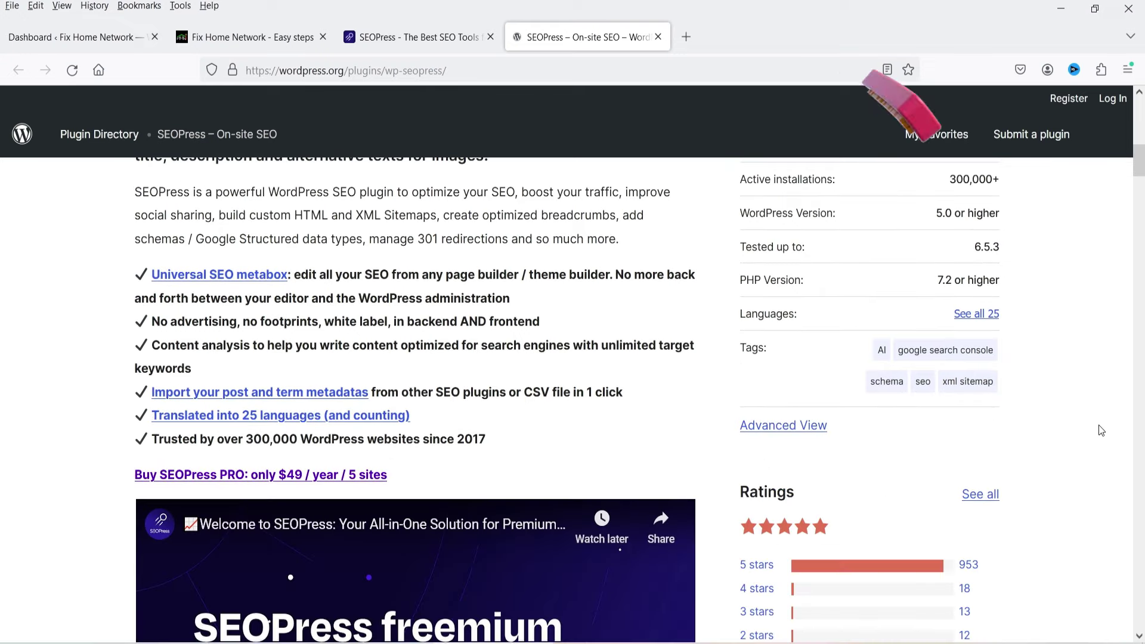
{"action": "left_click", "coordinate": [420, 39]}
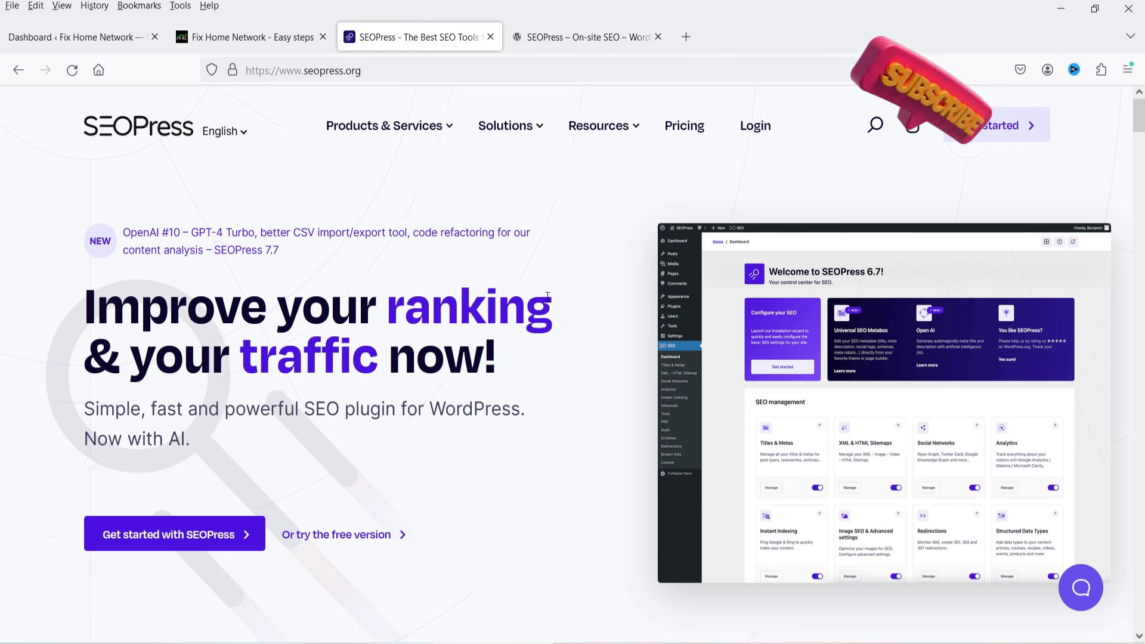
{"action": "middle_click", "coordinate": [706, 149]}
Review the Free, $49 PRO and $99 Insights plans, then return to the WordPress Dashboard.
{"action": "left_click", "coordinate": [583, 39]}
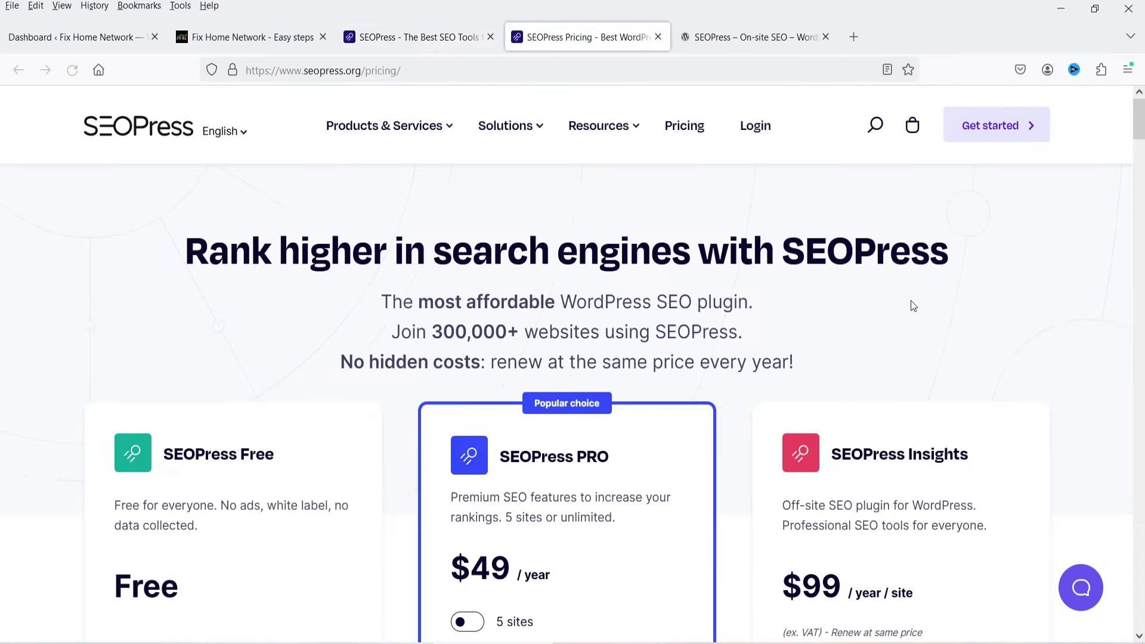
{"action": "scroll", "coordinate": [910, 301], "scroll_direction": "down", "scroll_amount": 3}
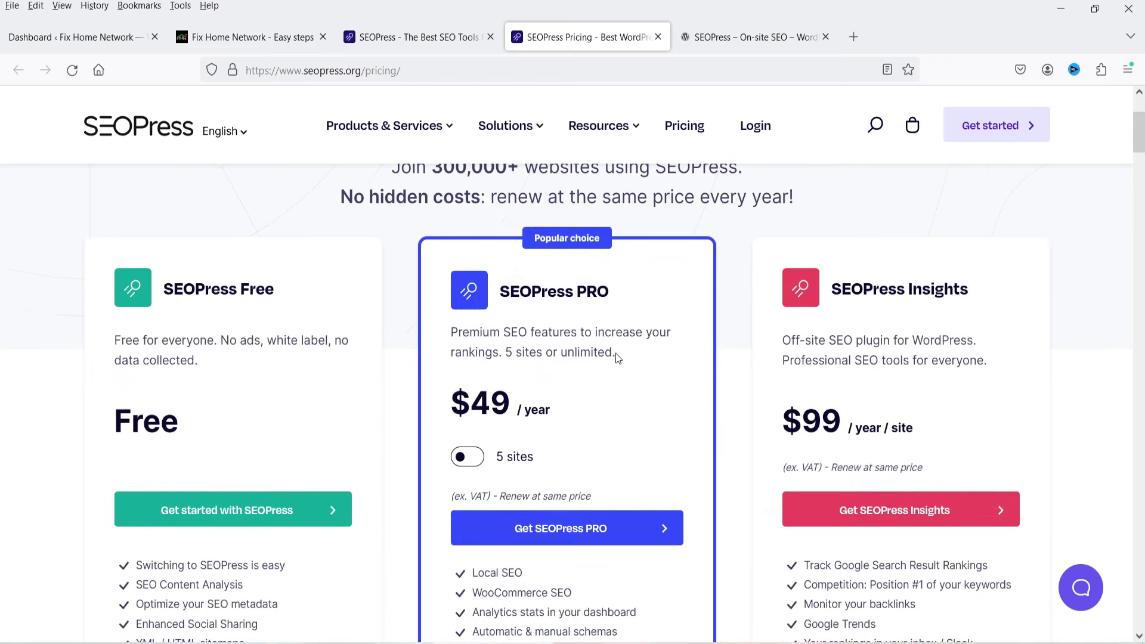
{"action": "scroll", "coordinate": [616, 353], "scroll_direction": "down", "scroll_amount": 4}
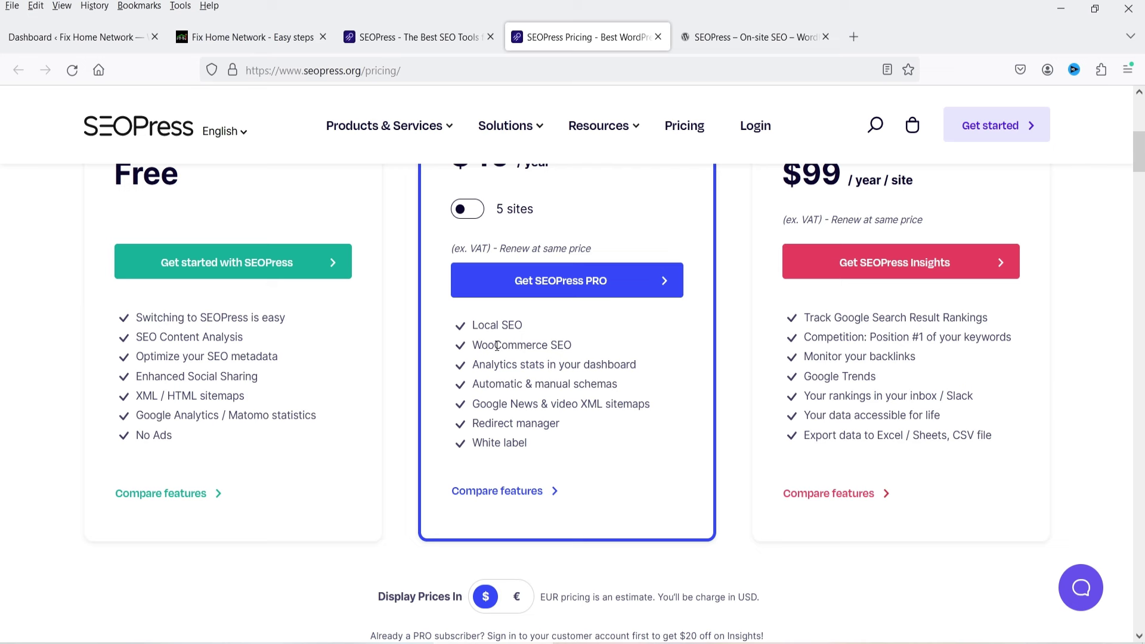
{"action": "key", "text": "ctrl+1"}
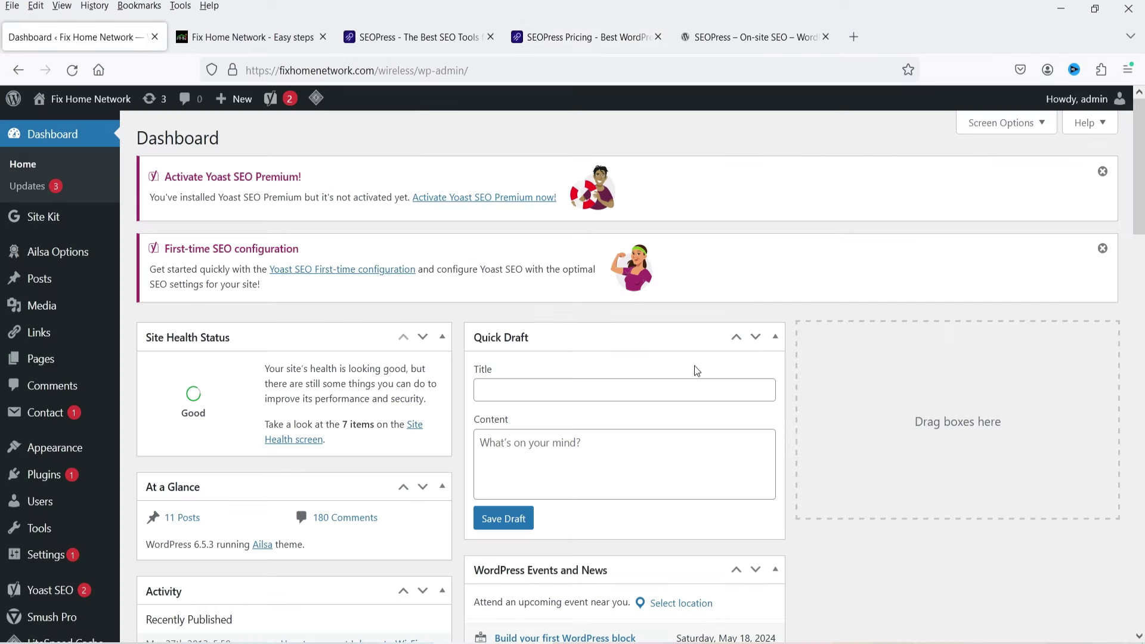
{"action": "key", "text": "ctrl+2"}
{"action": "scroll", "coordinate": [1024, 346], "scroll_direction": "down", "scroll_amount": 7}
{"action": "scroll", "coordinate": [1024, 346], "scroll_direction": "up", "scroll_amount": 8}
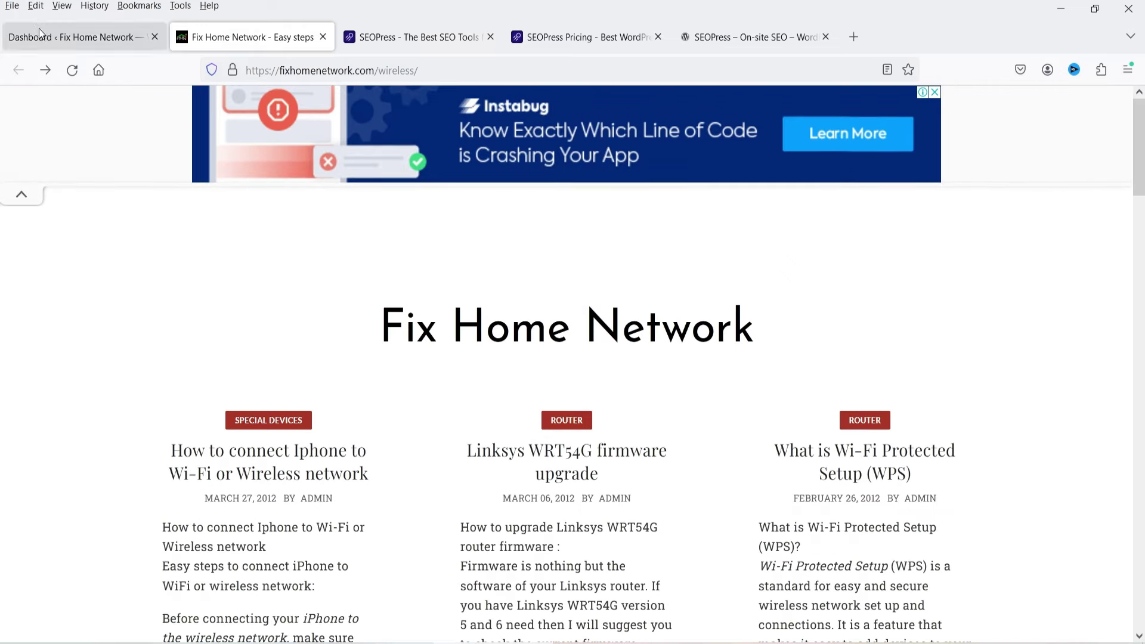
{"action": "key", "text": "ctrl+1"}
{"action": "scroll", "coordinate": [76, 471], "scroll_direction": "down", "scroll_amount": 3}
{"action": "mouse_move", "coordinate": [50, 551]}
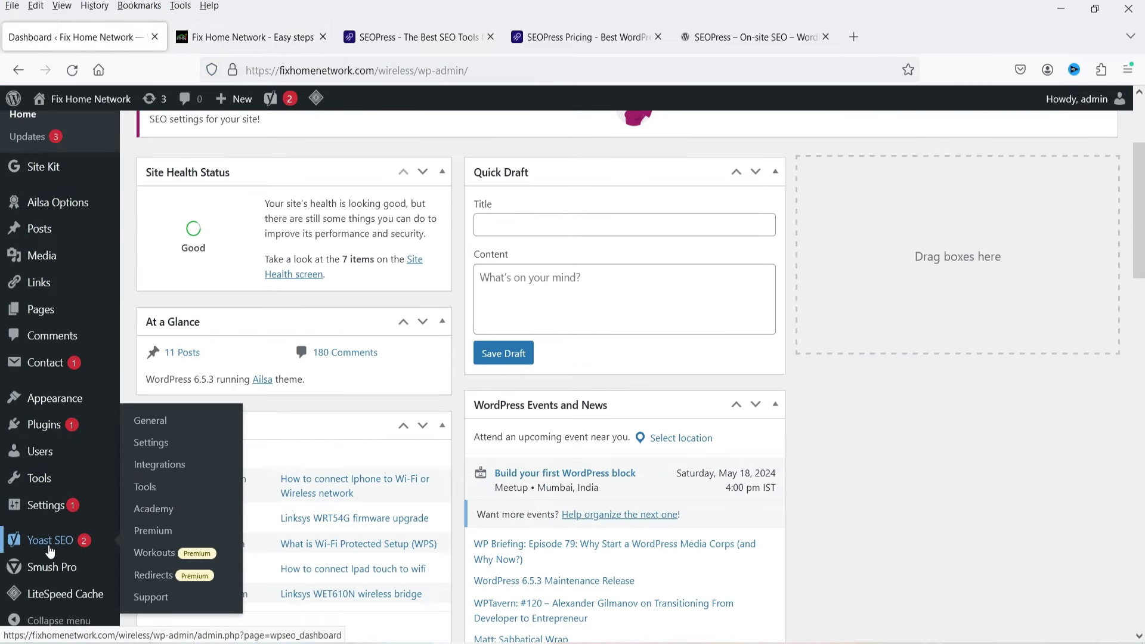
{"action": "left_click", "coordinate": [895, 505]}
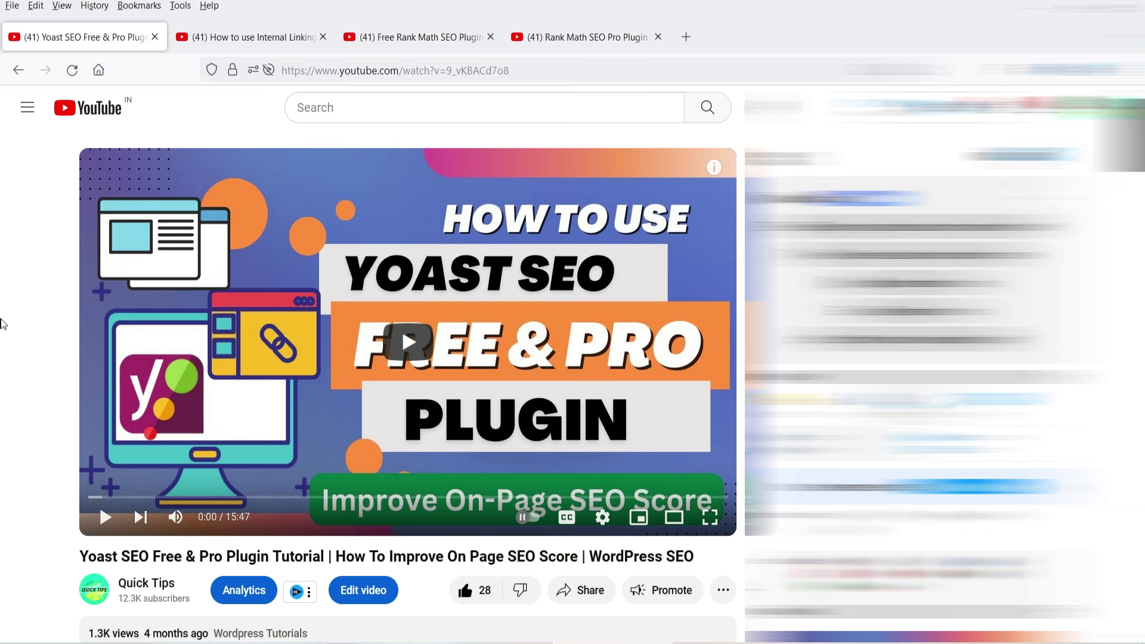
Step through the Internal Linking, Free Rank Math and Rank Math SEO Pro video tabs.
{"action": "left_click", "coordinate": [254, 37]}
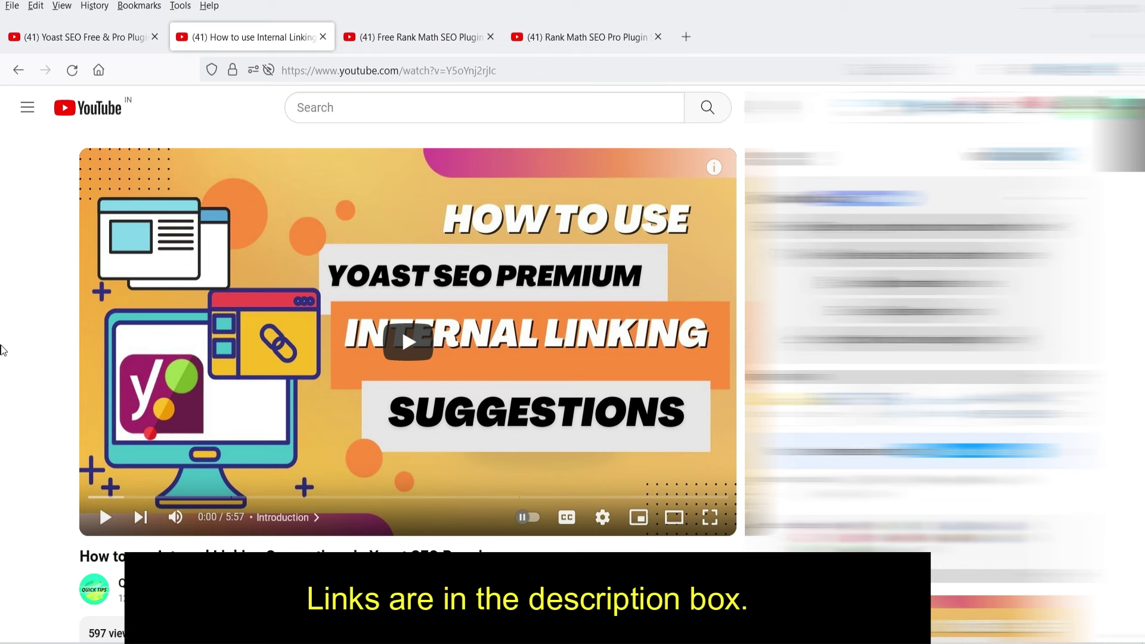
{"action": "key", "text": "ctrl+Tab"}
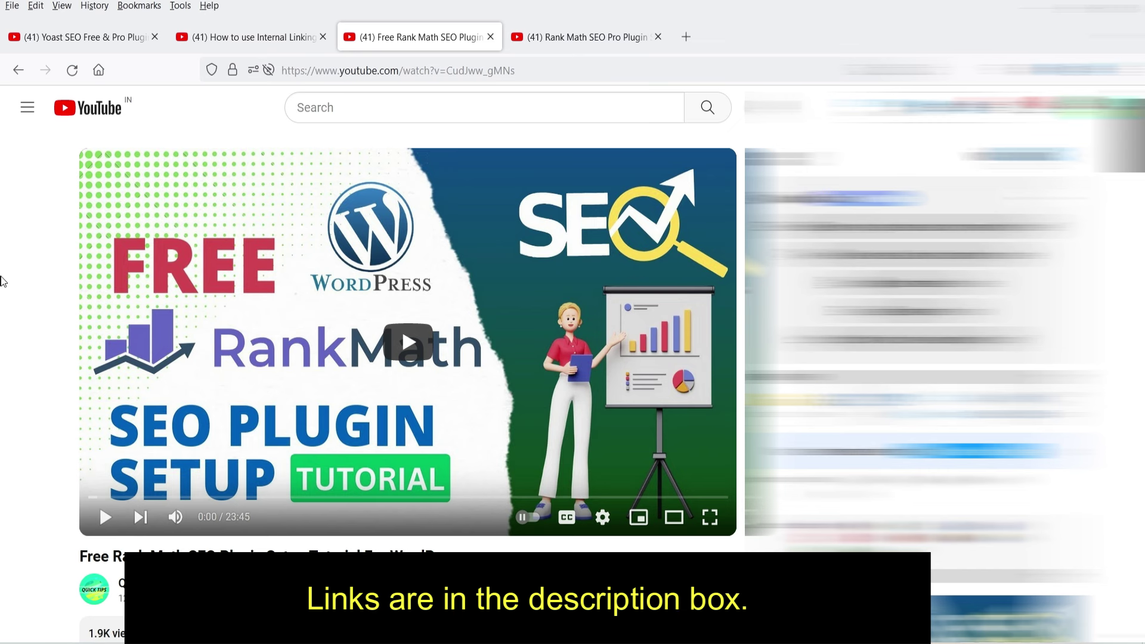
{"action": "key", "text": "ctrl+Tab"}
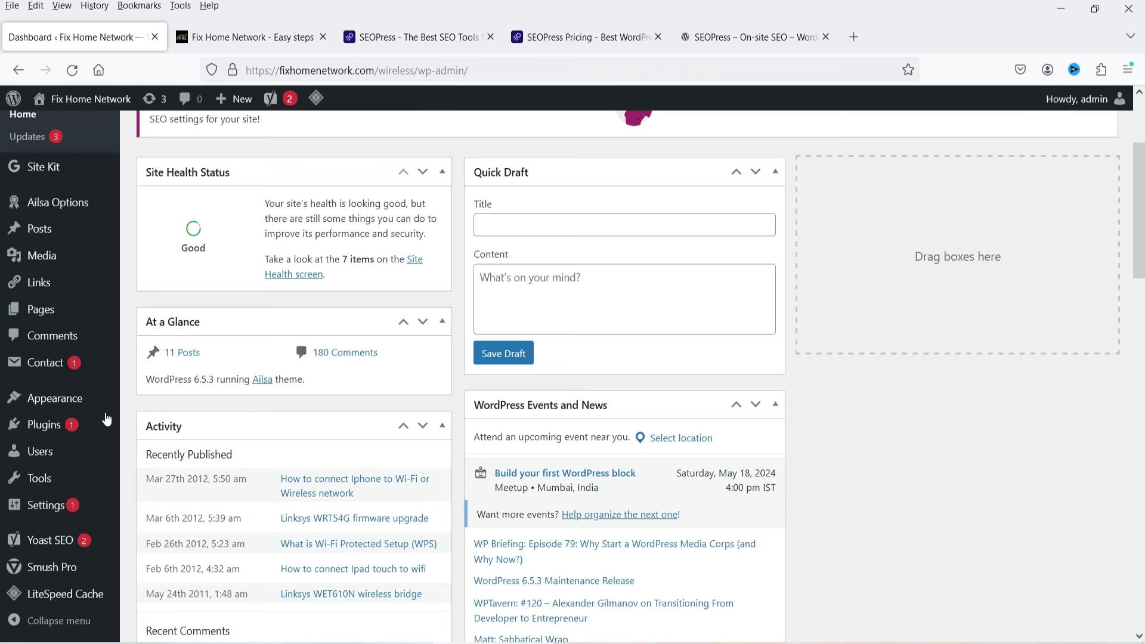
Search the plugin directory for 'seopress', then install and activate SEOPress – On-site SEO.
{"action": "mouse_move", "coordinate": [106, 421]}
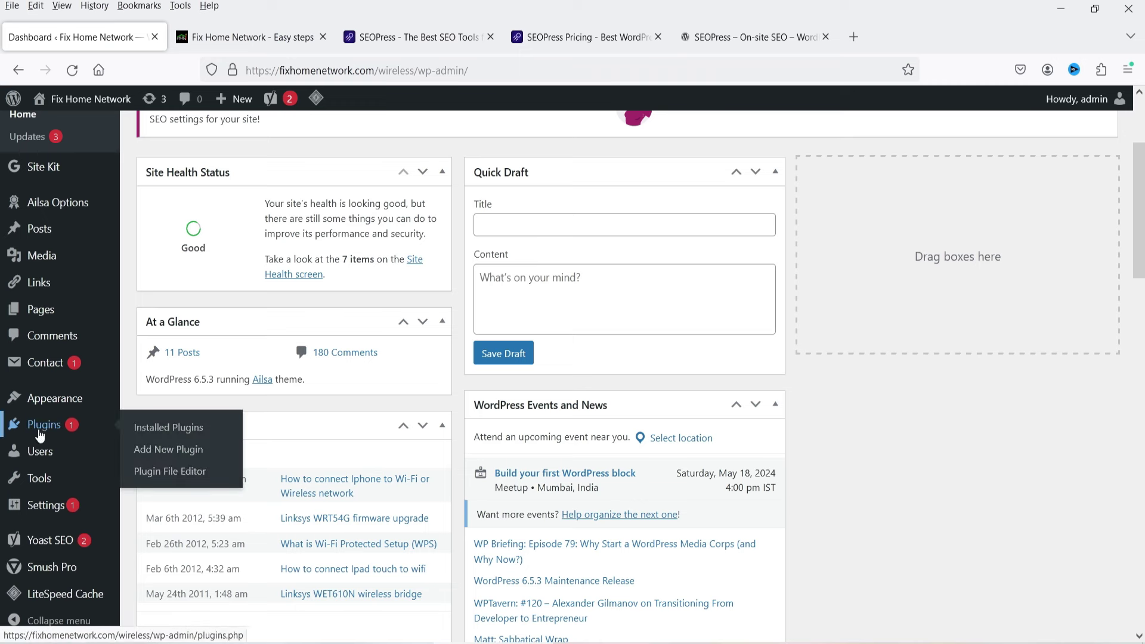
{"action": "left_click", "coordinate": [162, 453]}
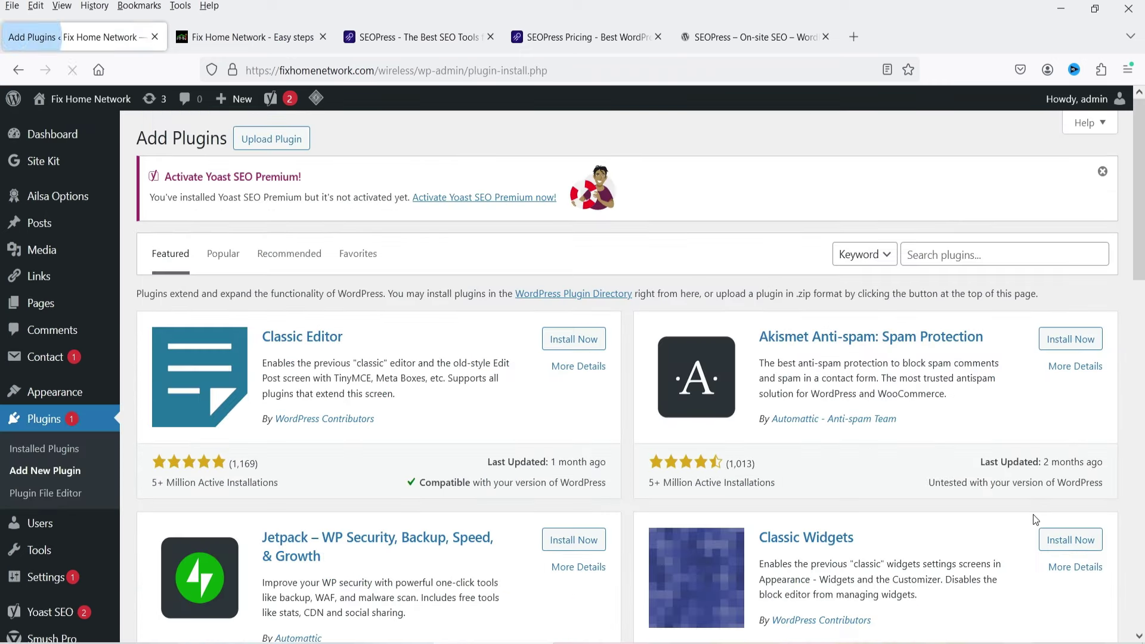
{"action": "left_click", "coordinate": [932, 257]}
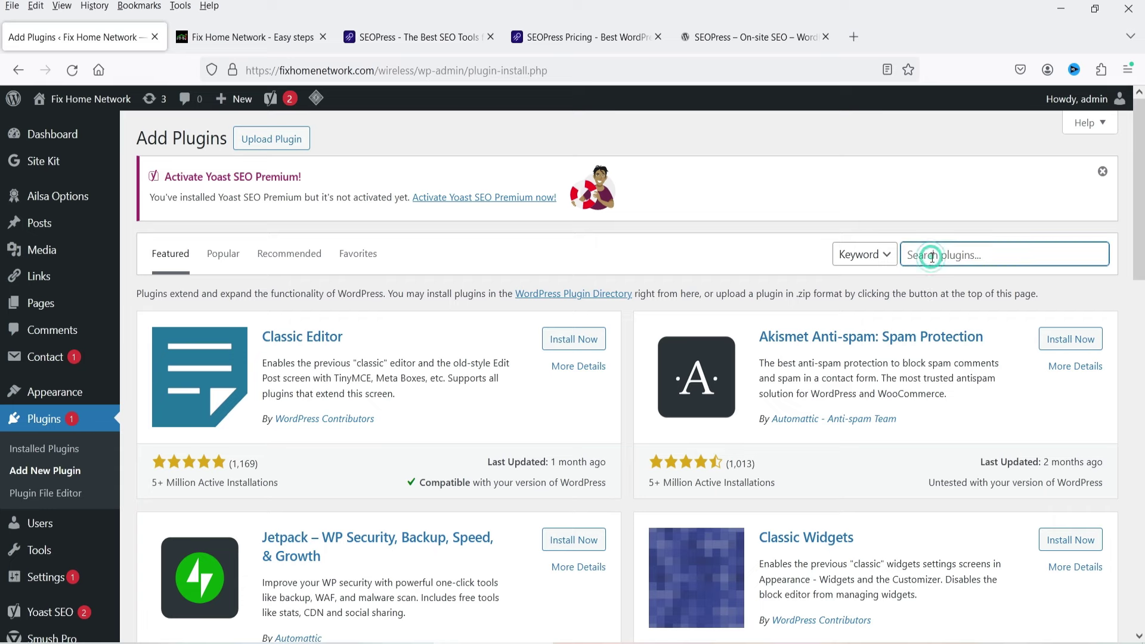
{"action": "type", "text": "seopress"}
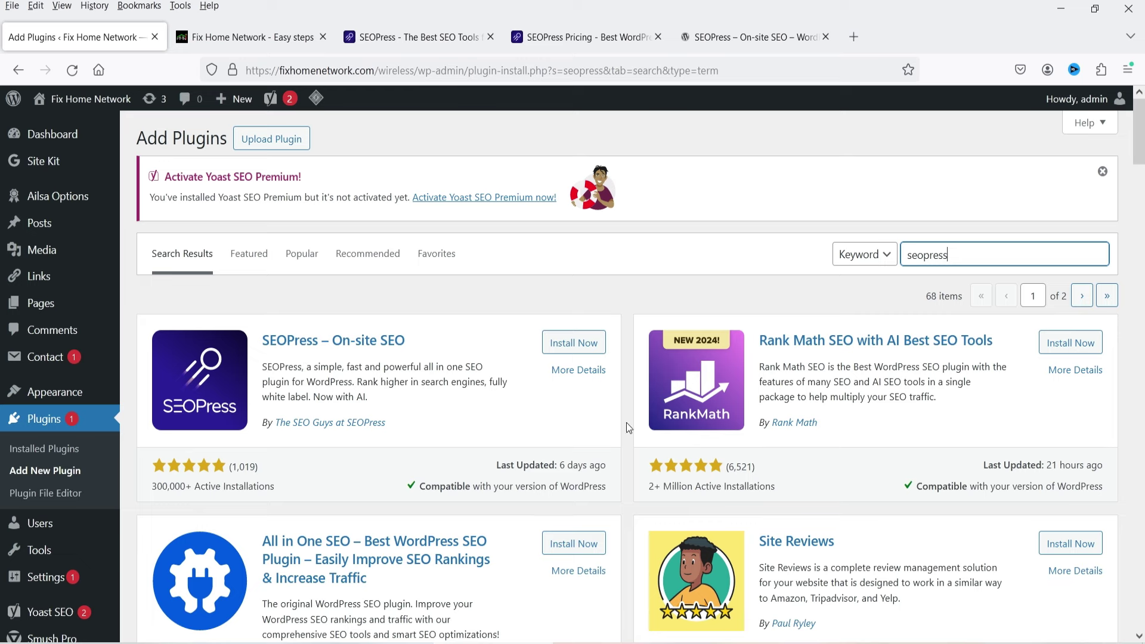
{"action": "left_click", "coordinate": [579, 344]}
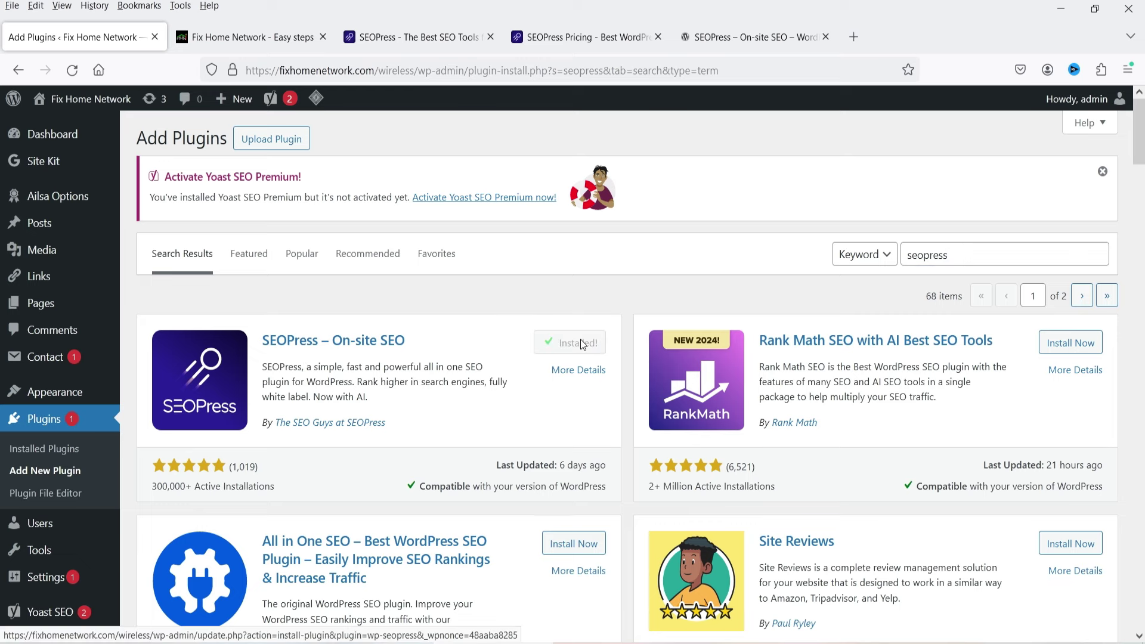
{"action": "left_click", "coordinate": [593, 344]}
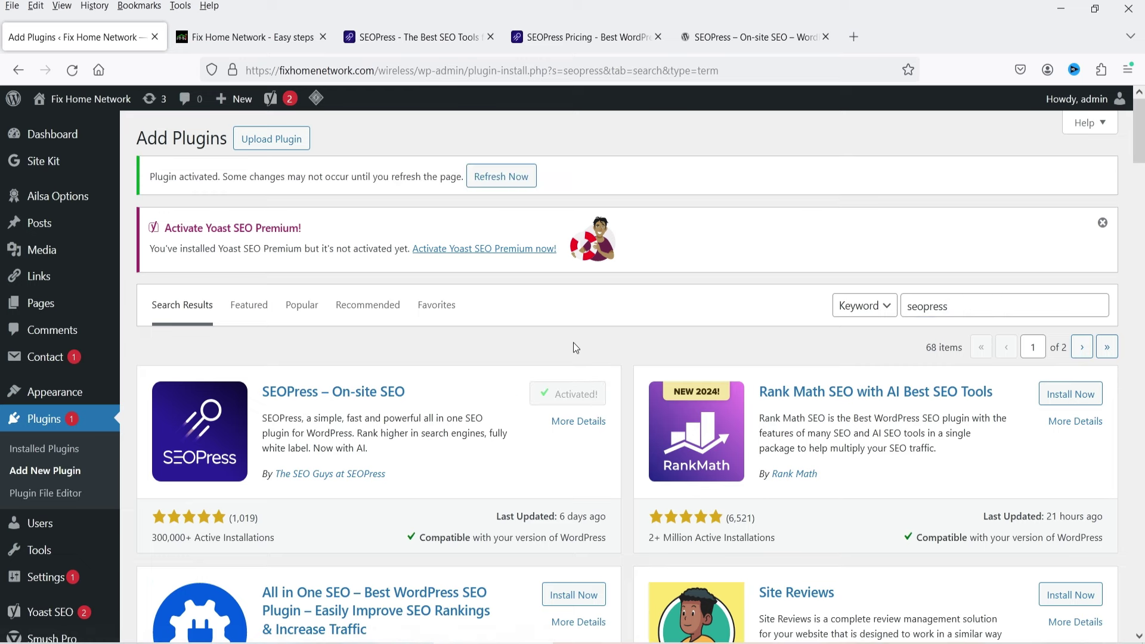
Launch SEOPress's Configuration Wizard from the Installed Plugins list.
{"action": "left_click", "coordinate": [45, 449]}
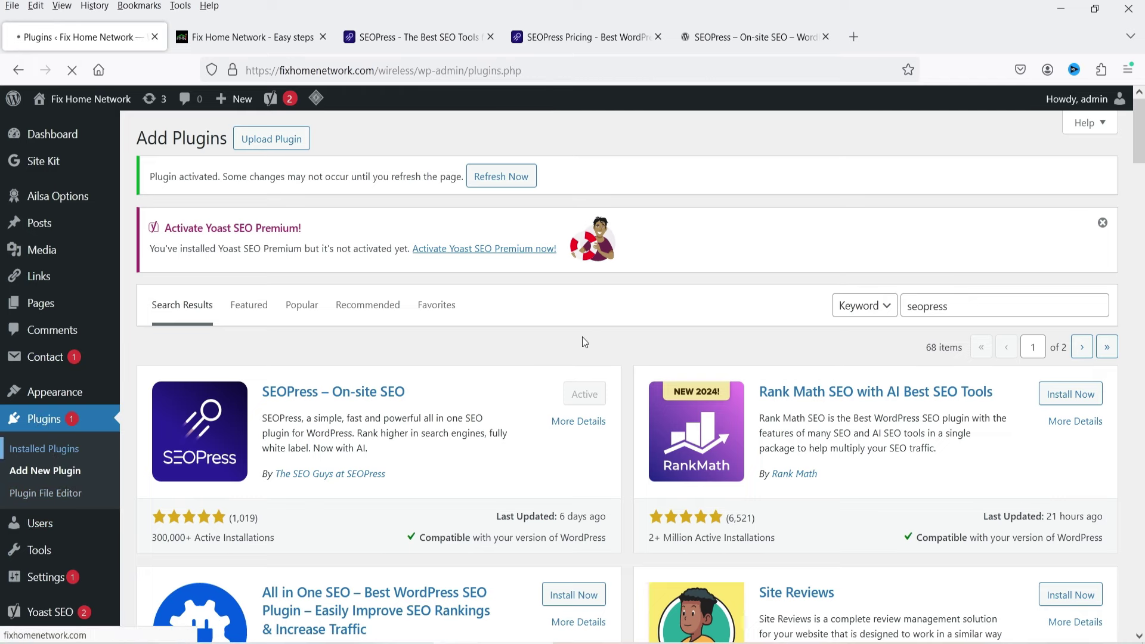
{"action": "scroll", "coordinate": [531, 335], "scroll_direction": "down", "scroll_amount": 10}
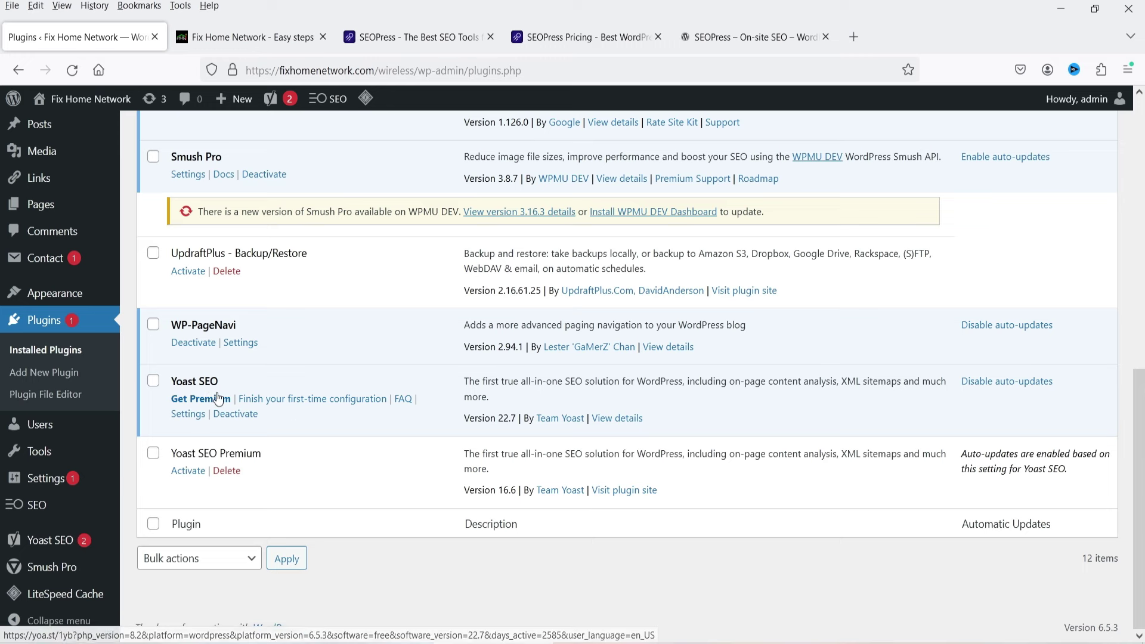
{"action": "scroll", "coordinate": [391, 256], "scroll_direction": "up", "scroll_amount": 1}
{"action": "scroll", "coordinate": [393, 256], "scroll_direction": "up", "scroll_amount": 2}
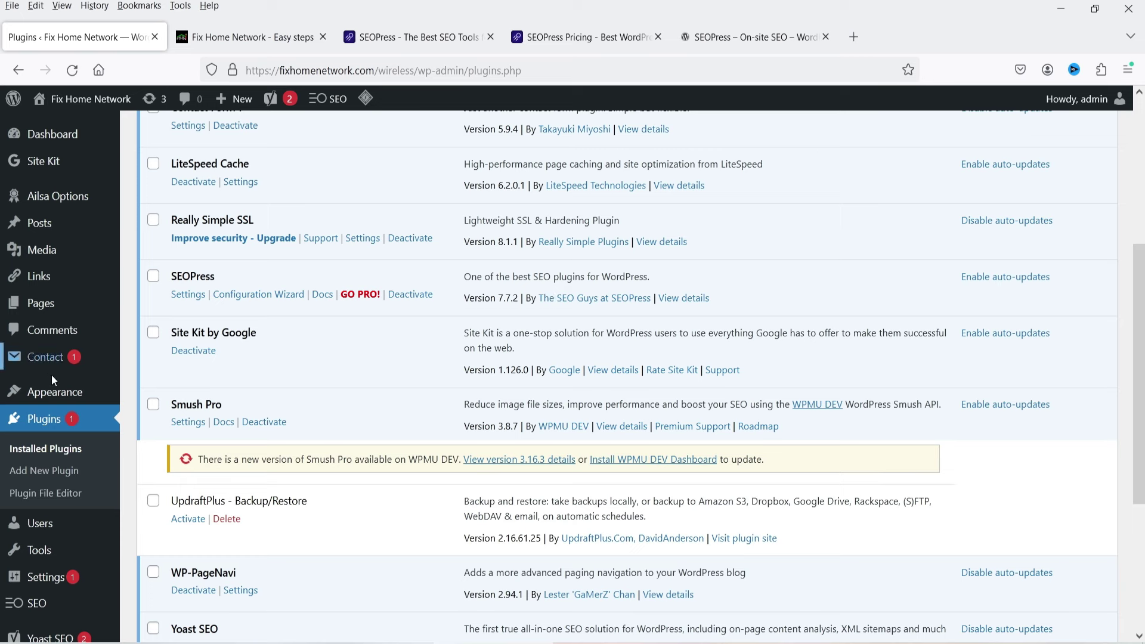
{"action": "mouse_move", "coordinate": [34, 604]}
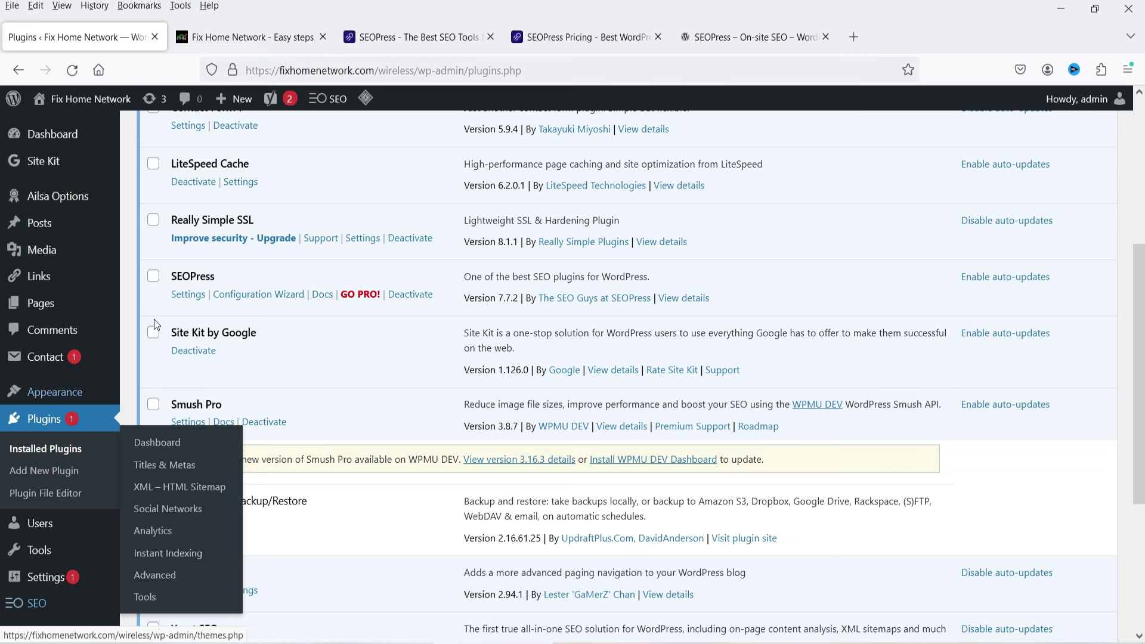
{"action": "left_click", "coordinate": [276, 297]}
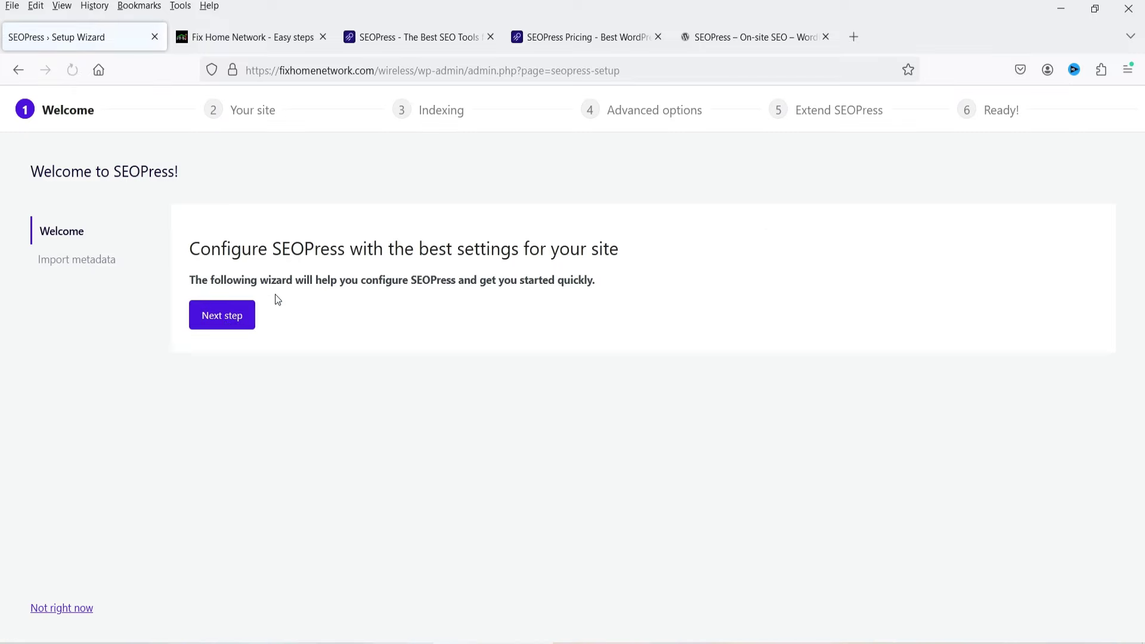
Keep Yoast SEO as the metadata source without migrating and continue to Your site.
{"action": "left_click", "coordinate": [225, 321]}
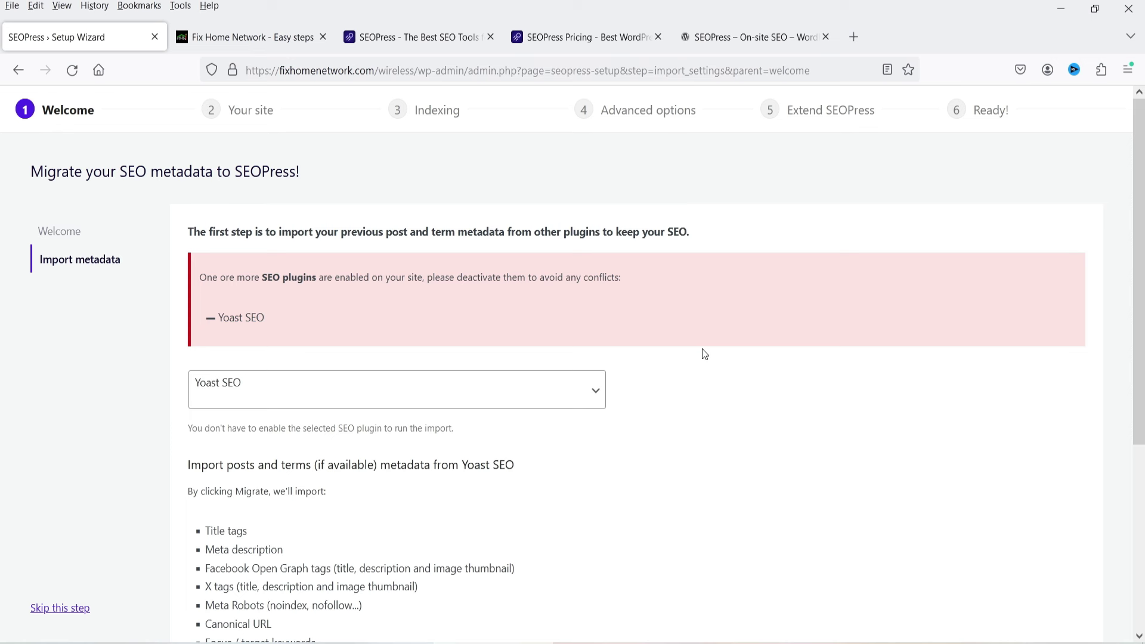
{"action": "left_click", "coordinate": [584, 389]}
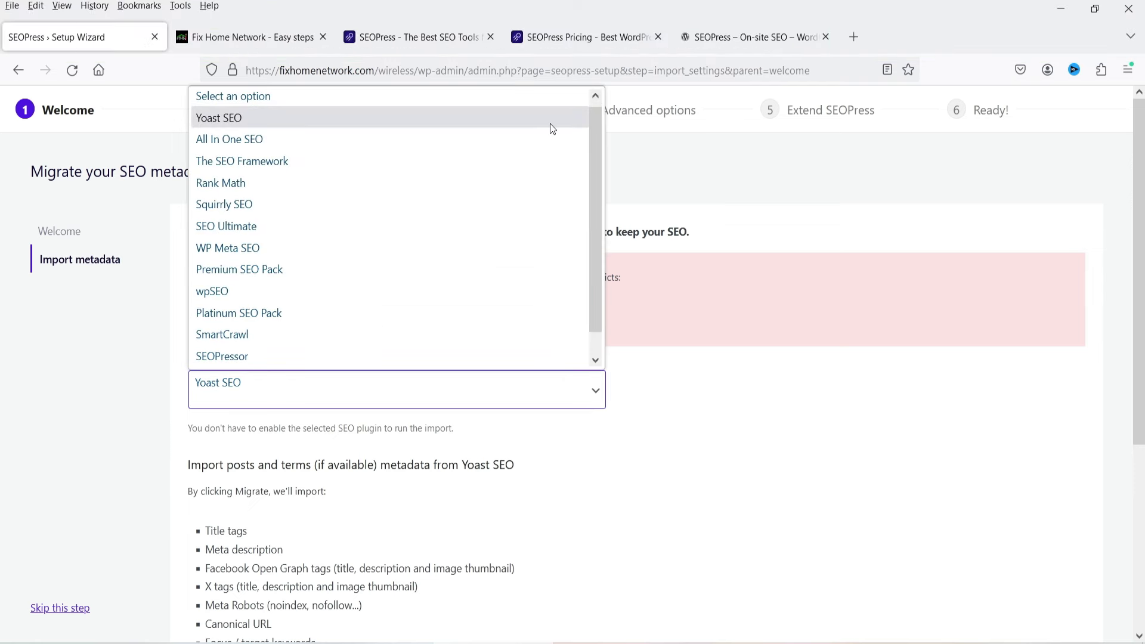
{"action": "scroll", "coordinate": [545, 277], "scroll_direction": "down", "scroll_amount": 1}
{"action": "scroll", "coordinate": [546, 282], "scroll_direction": "up", "scroll_amount": 1}
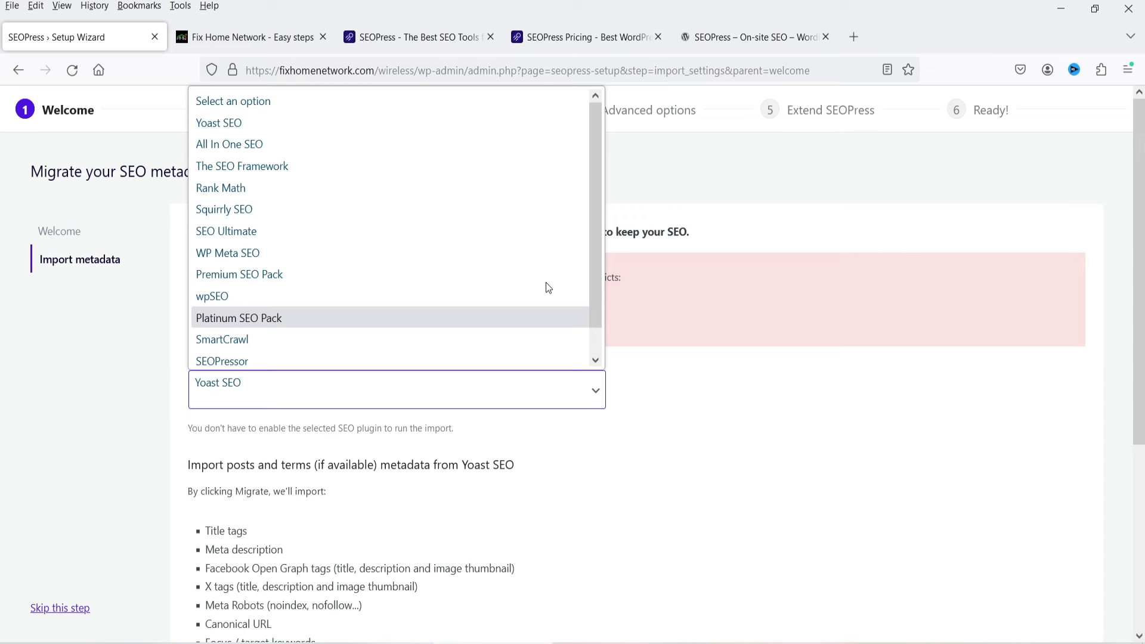
{"action": "left_click", "coordinate": [310, 121]}
{"action": "scroll", "coordinate": [685, 411], "scroll_direction": "down", "scroll_amount": 3}
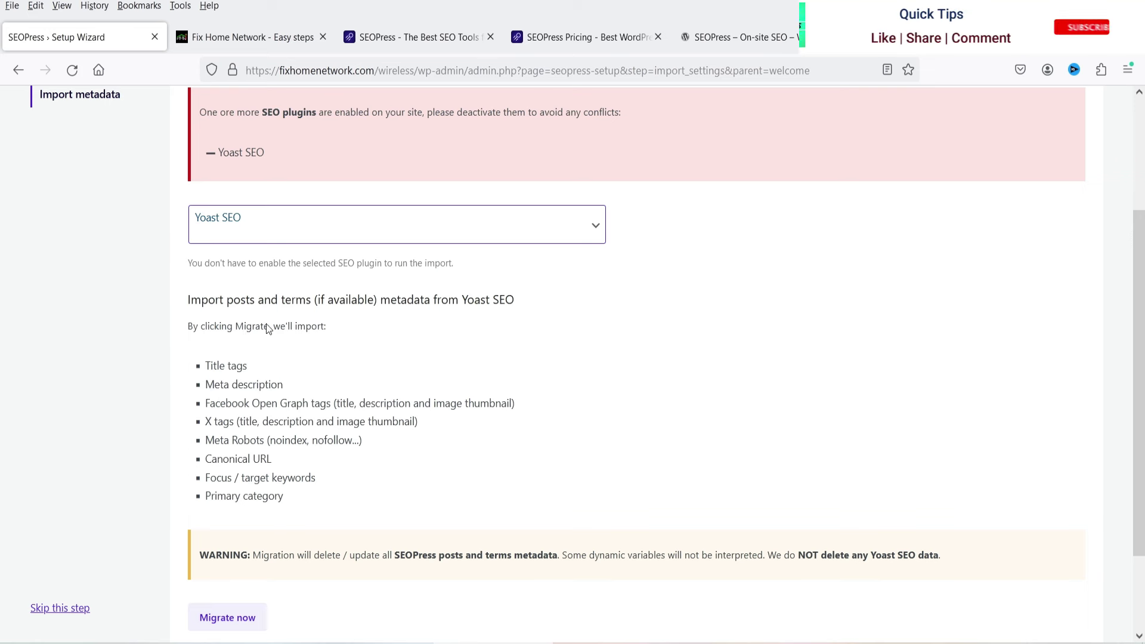
{"action": "scroll", "coordinate": [279, 331], "scroll_direction": "down", "scroll_amount": 2}
{"action": "left_click", "coordinate": [210, 583]}
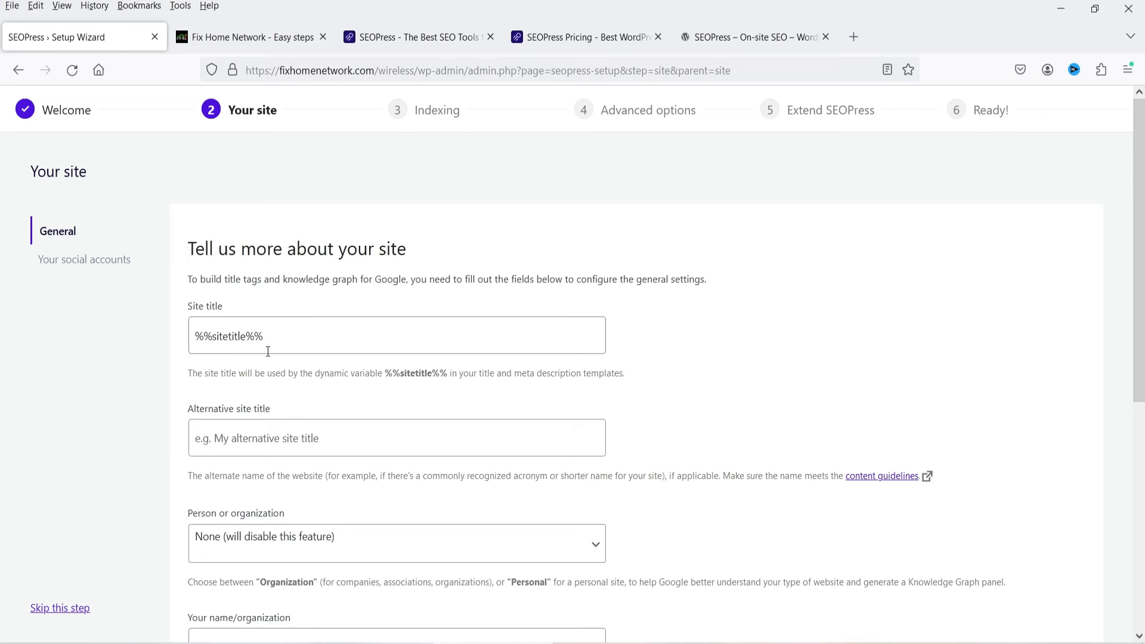
Set the site type to Person with the name 'Fix Home Network' and save.
{"action": "scroll", "coordinate": [345, 323], "scroll_direction": "down", "scroll_amount": 3}
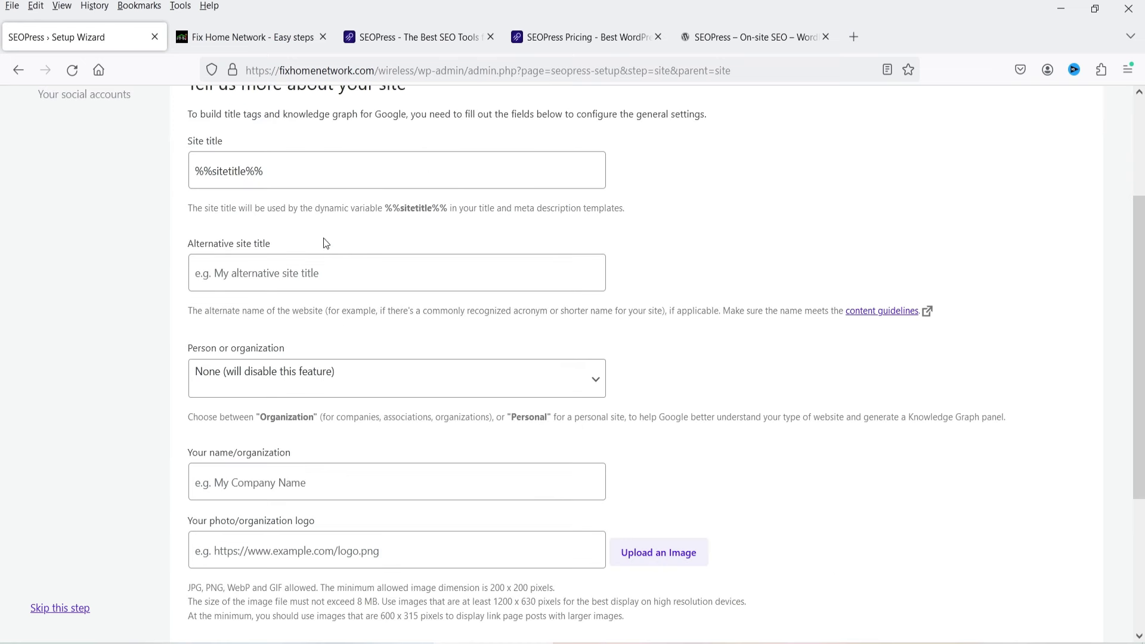
{"action": "scroll", "coordinate": [364, 282], "scroll_direction": "down", "scroll_amount": 2}
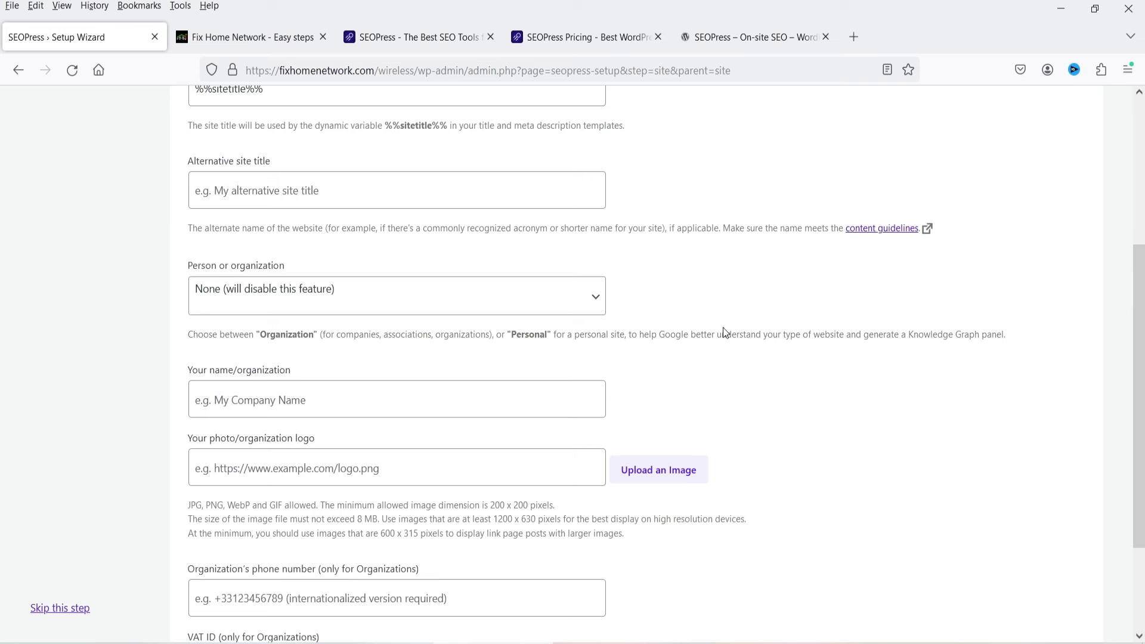
{"action": "scroll", "coordinate": [809, 256], "scroll_direction": "down", "scroll_amount": 3}
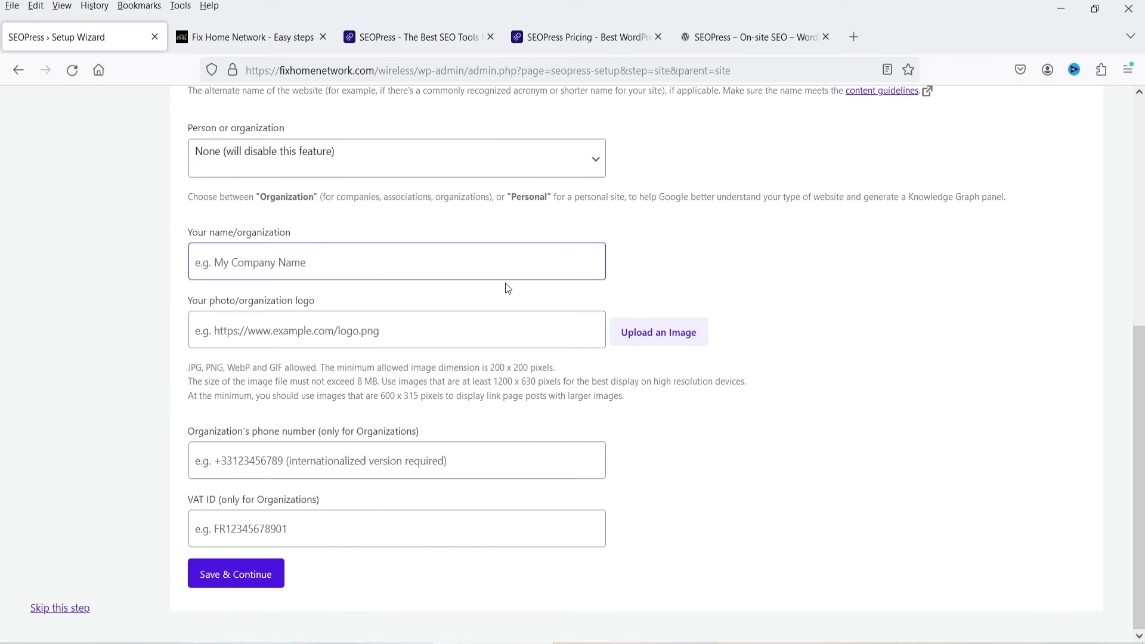
{"action": "left_click", "coordinate": [409, 160]}
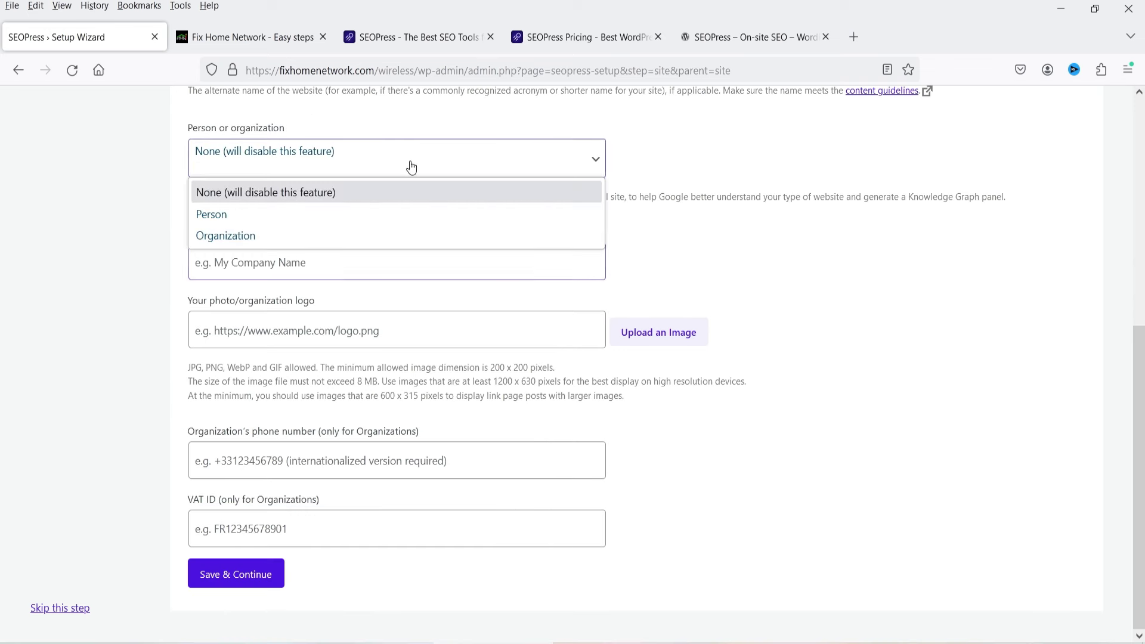
{"action": "left_click", "coordinate": [360, 216]}
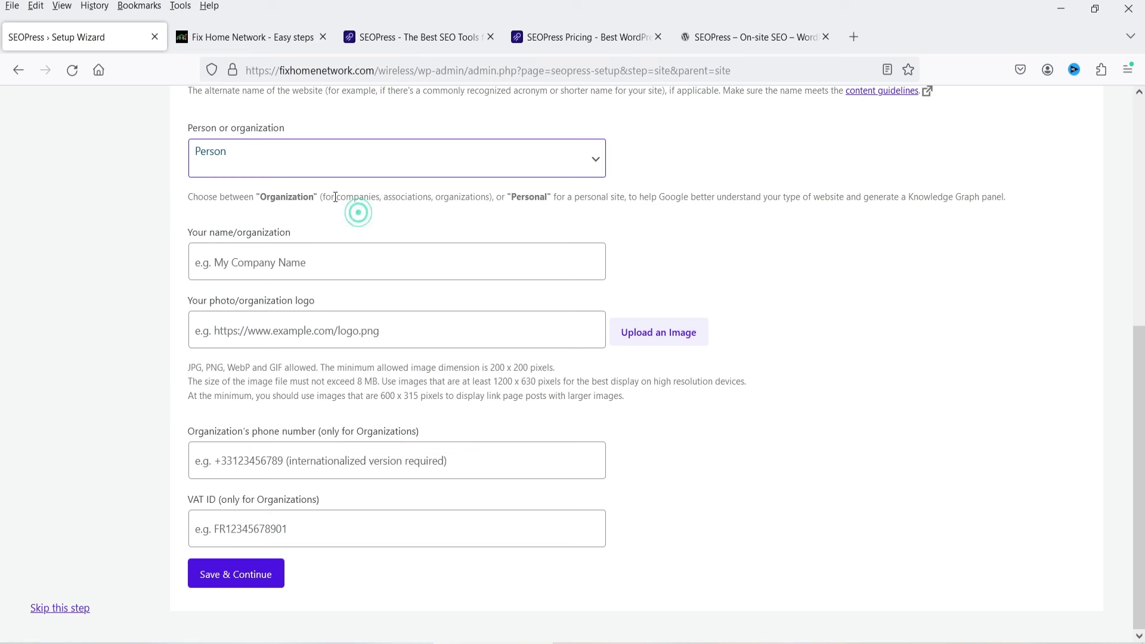
{"action": "left_click", "coordinate": [298, 264]}
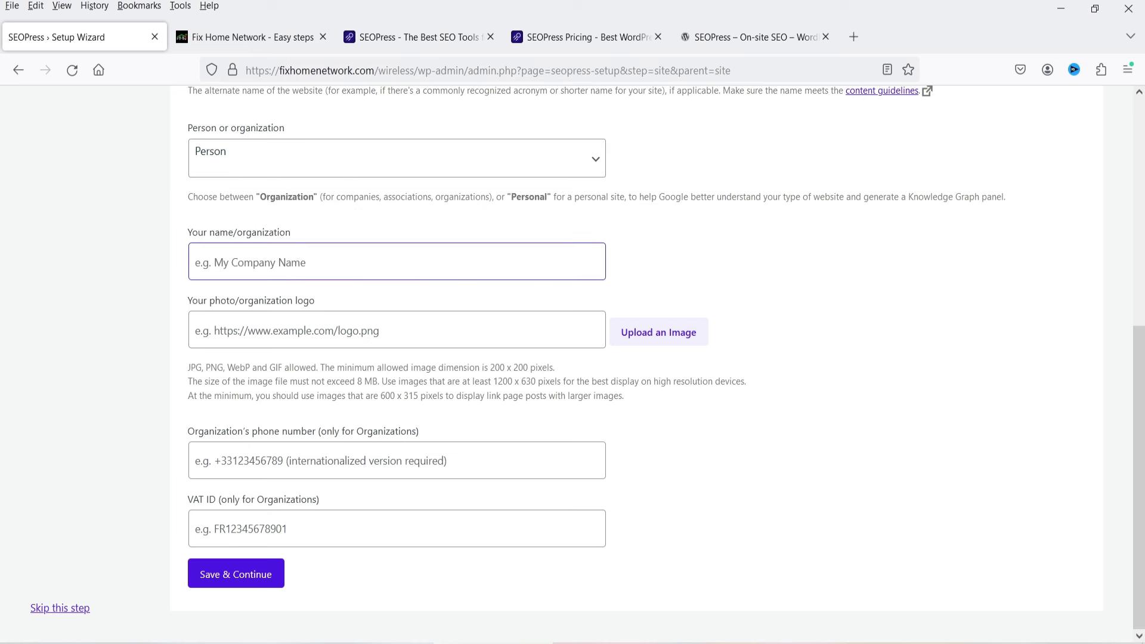
{"action": "type", "text": "Fix Home Network"}
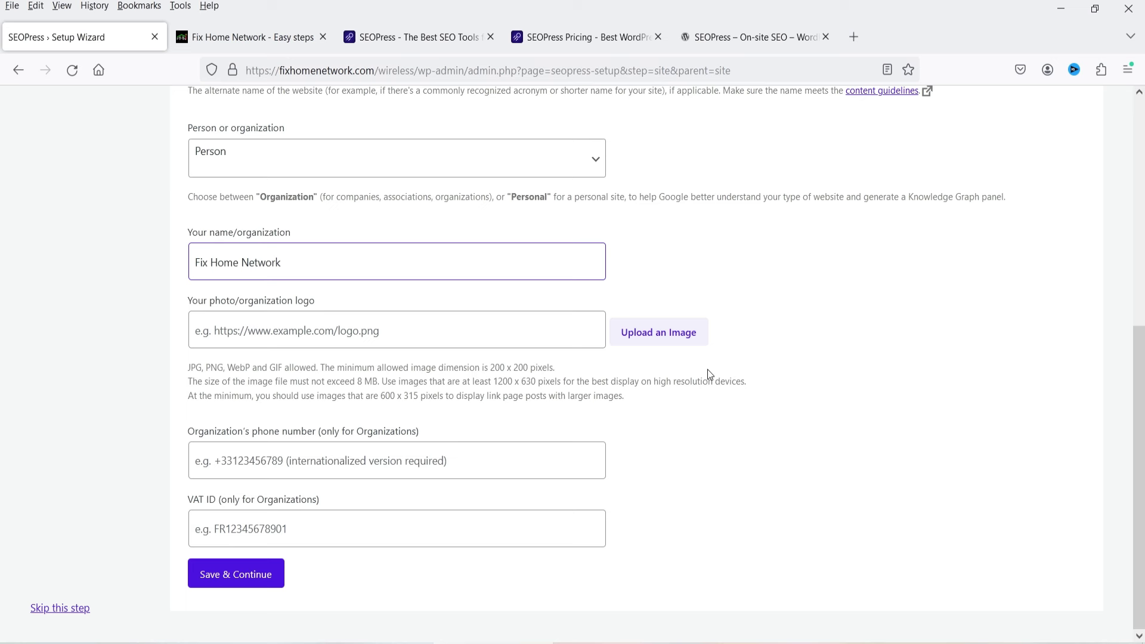
{"action": "left_click", "coordinate": [243, 574]}
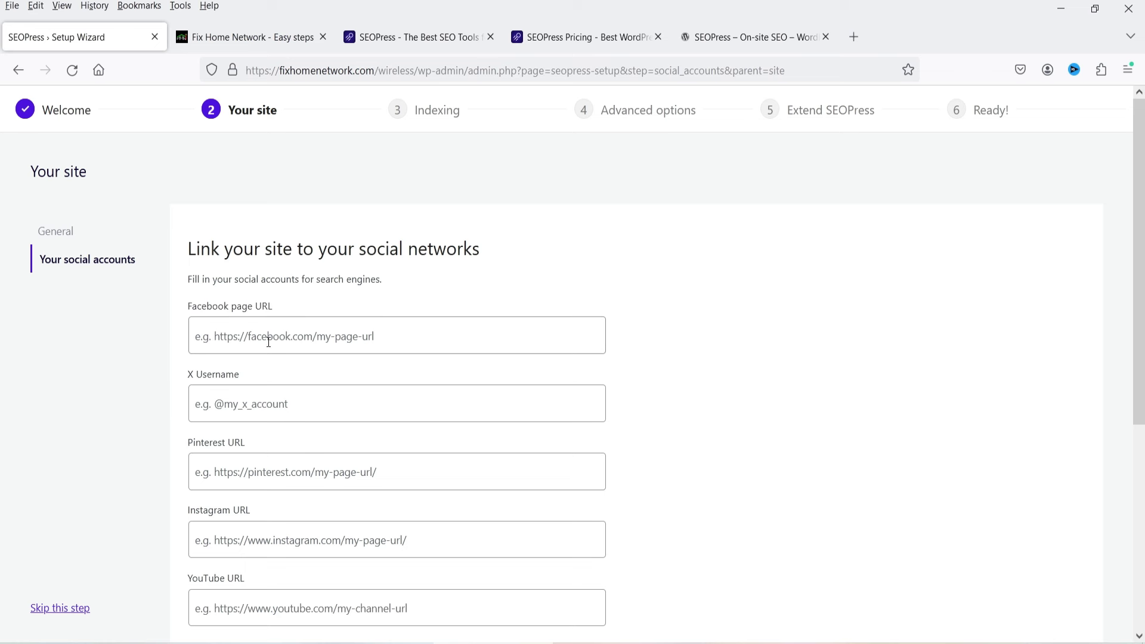
Leave all social account fields blank and save to reach the Indexing step.
{"action": "scroll", "coordinate": [379, 325], "scroll_direction": "down", "scroll_amount": 4}
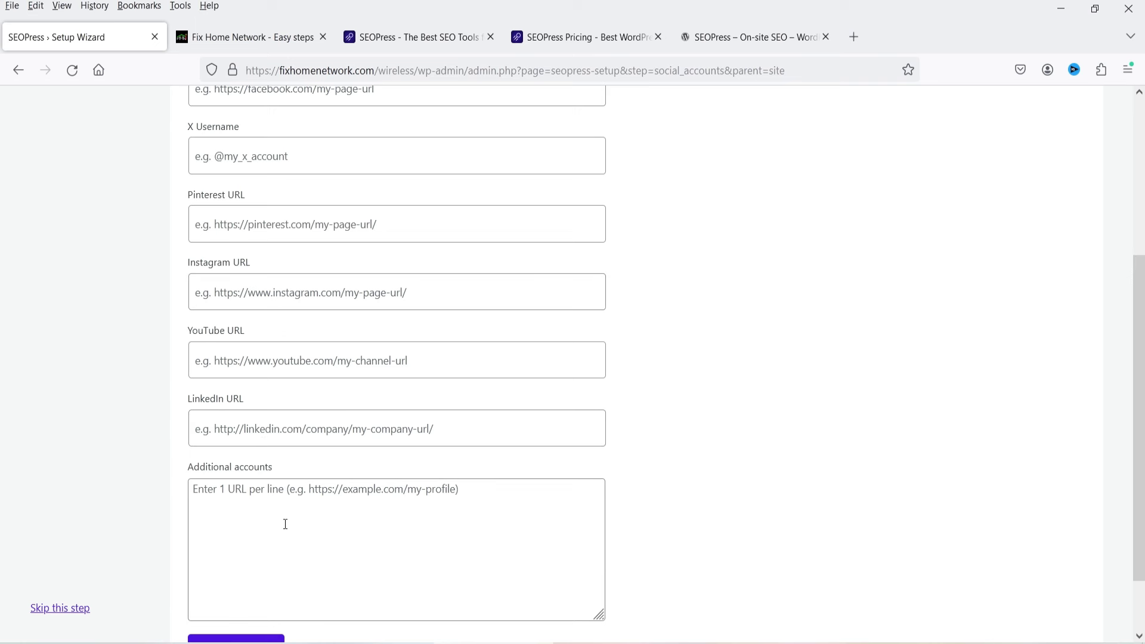
{"action": "scroll", "coordinate": [286, 524], "scroll_direction": "down", "scroll_amount": 1}
{"action": "left_click", "coordinate": [228, 572]}
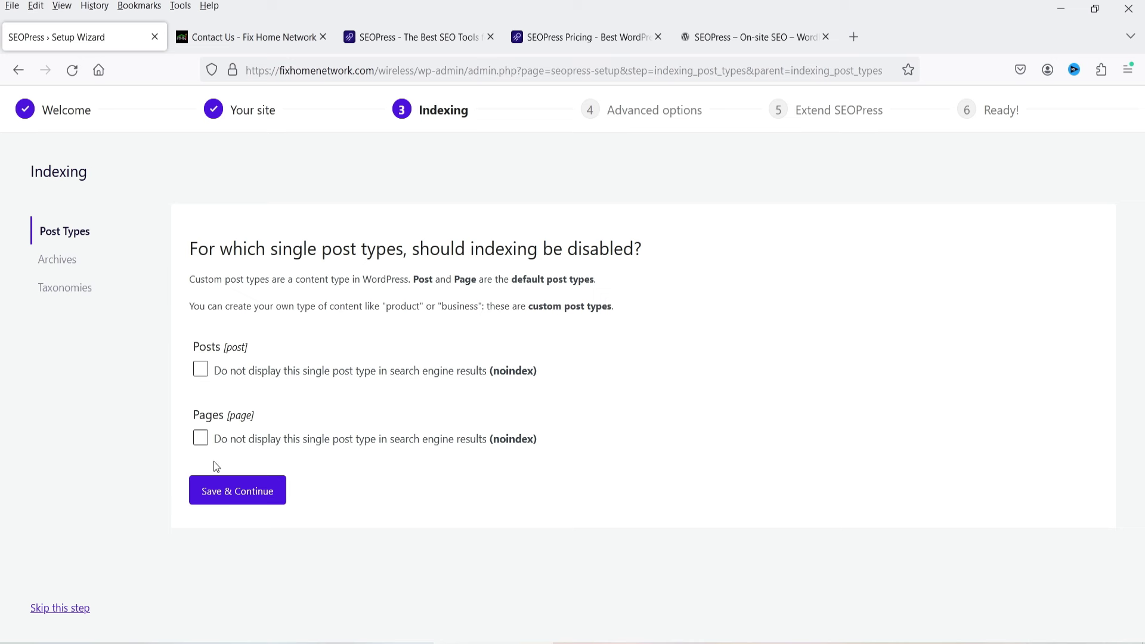
Keep default indexing for post types, archives and taxonomies, saving each page.
{"action": "left_click", "coordinate": [246, 495]}
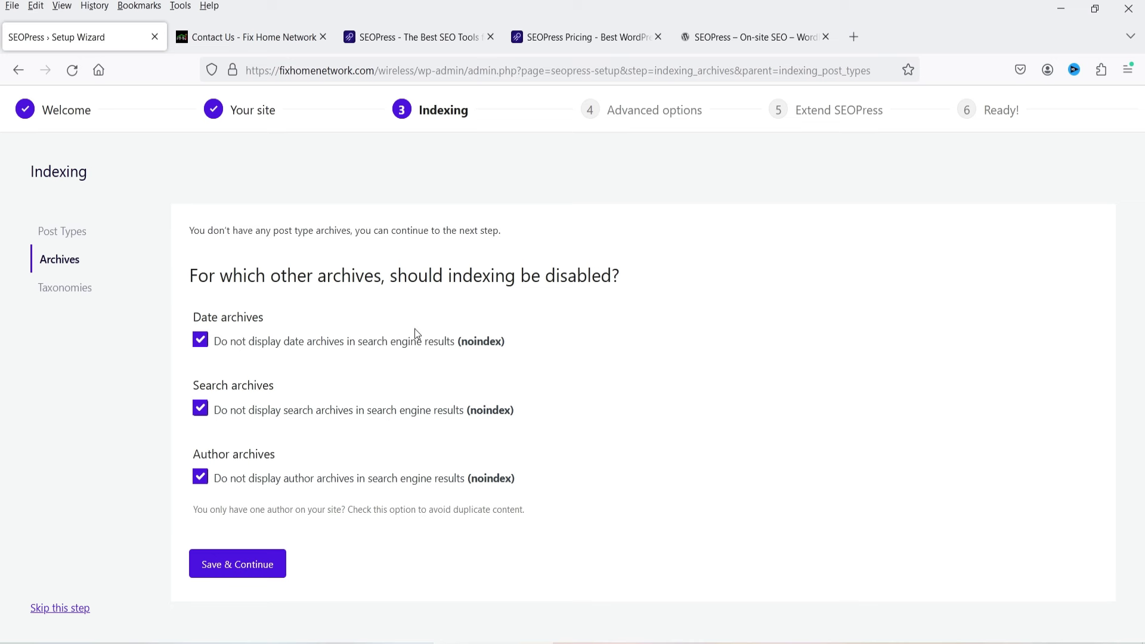
{"action": "left_click", "coordinate": [243, 572]}
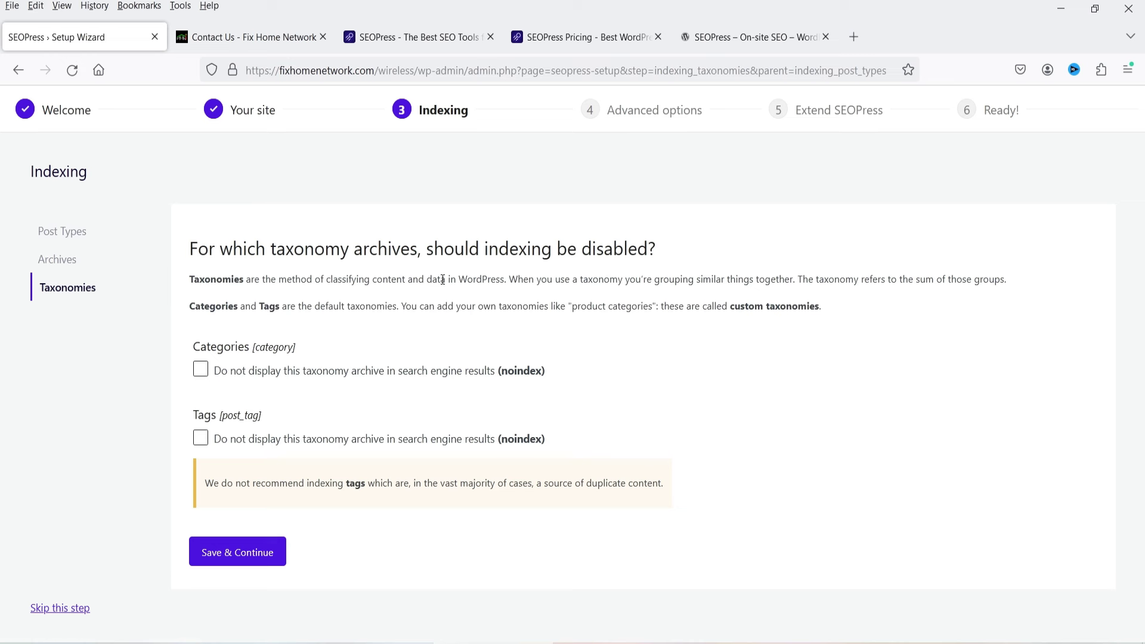
{"action": "left_click", "coordinate": [265, 548]}
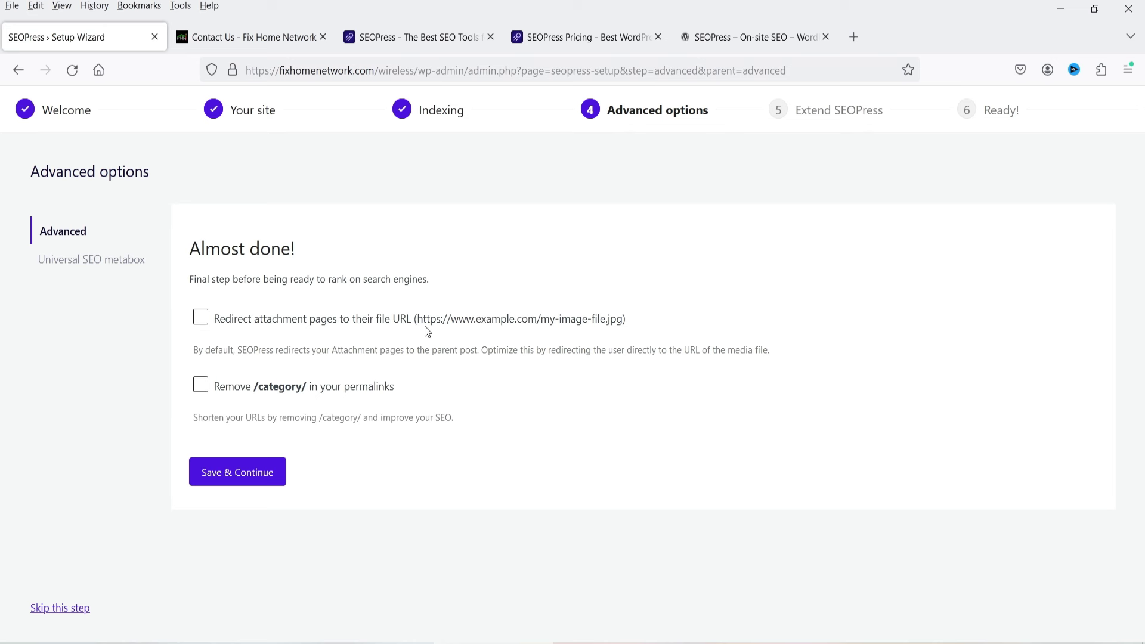
Make attachment pages redirect to their file URL and save the advanced options.
{"action": "left_click", "coordinate": [201, 317]}
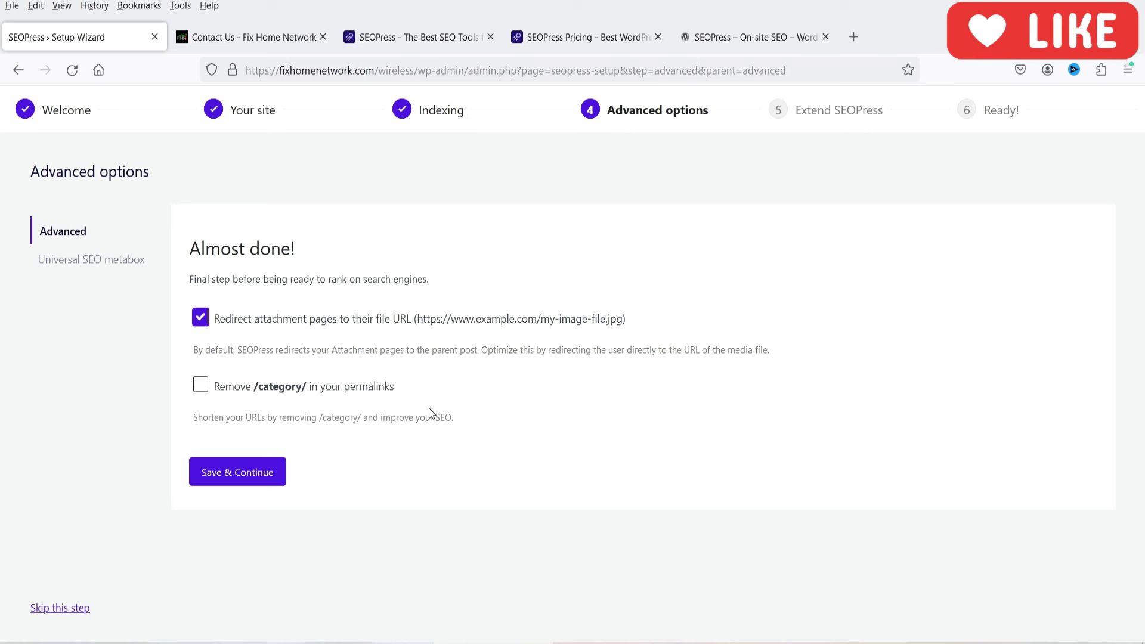
{"action": "left_click", "coordinate": [281, 468]}
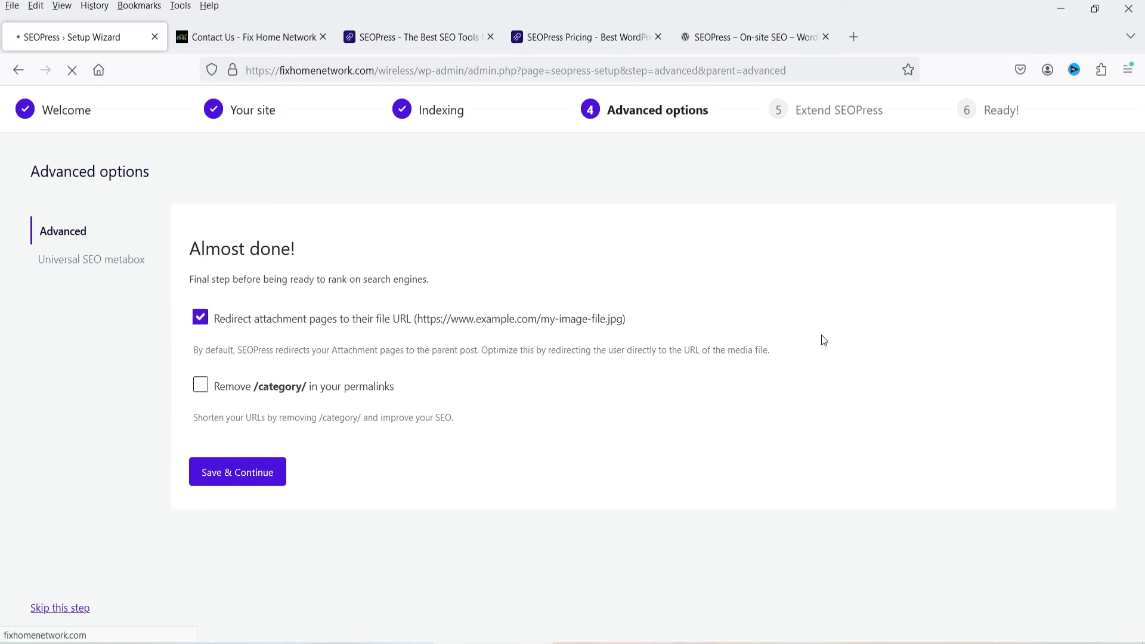
{"action": "scroll", "coordinate": [829, 358], "scroll_direction": "down", "scroll_amount": 2}
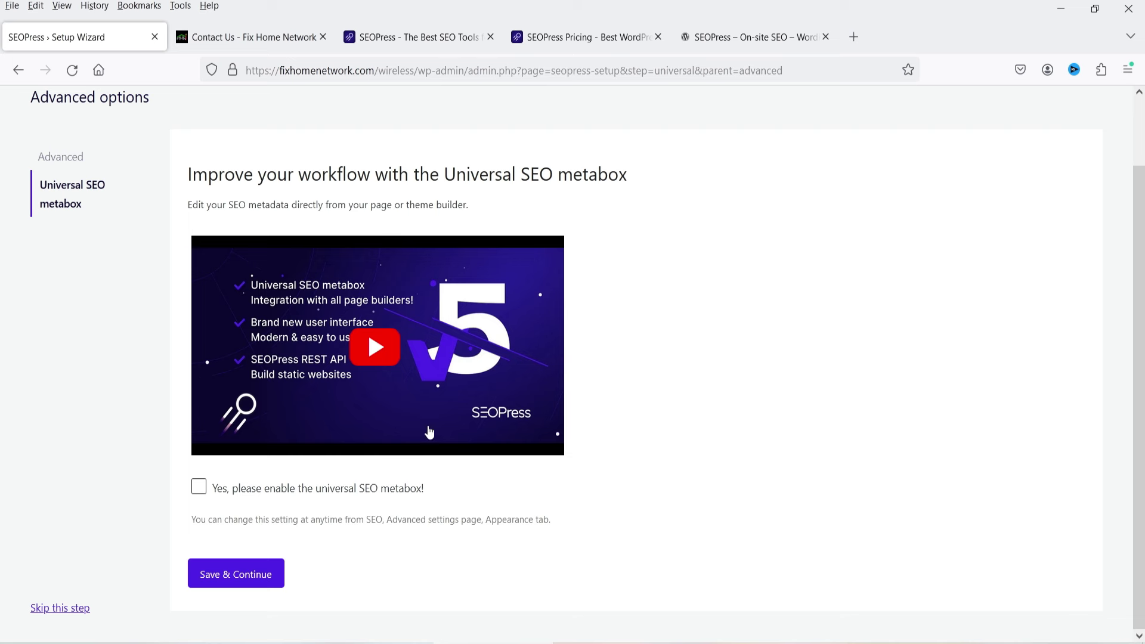
{"action": "scroll", "coordinate": [680, 396], "scroll_direction": "up", "scroll_amount": 2}
{"action": "scroll", "coordinate": [823, 358], "scroll_direction": "down", "scroll_amount": 2}
Skip the Universal SEO metabox and Extend SEOPress steps to reach Ready!
{"action": "left_click", "coordinate": [60, 608]}
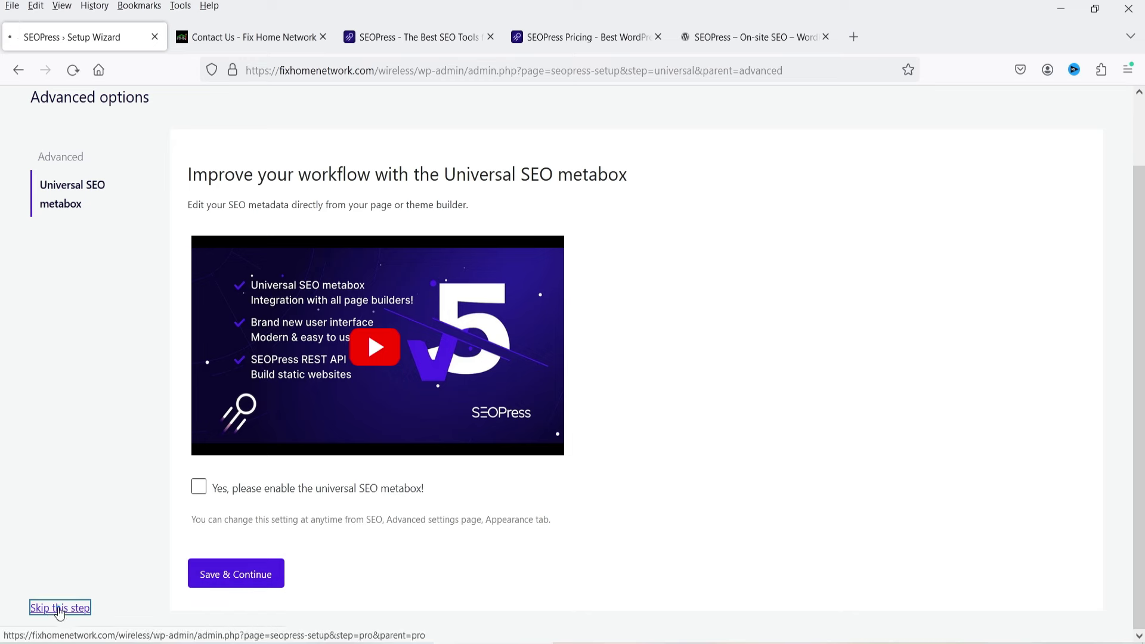
{"action": "scroll", "coordinate": [888, 304], "scroll_direction": "down", "scroll_amount": 6}
{"action": "left_click", "coordinate": [58, 608]}
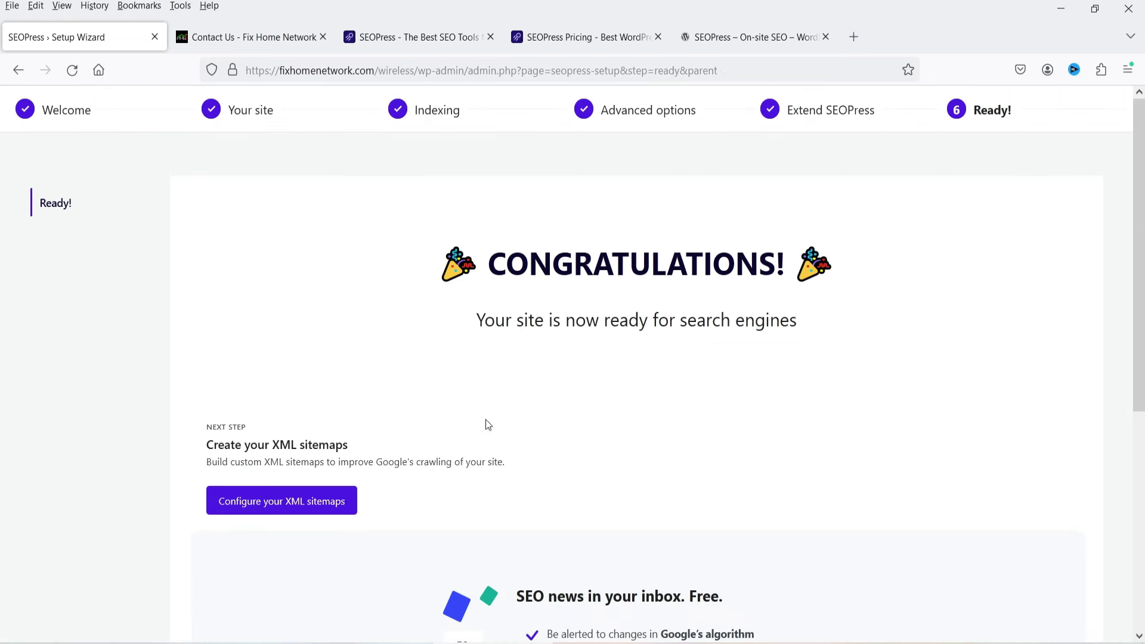
{"action": "scroll", "coordinate": [447, 439], "scroll_direction": "down", "scroll_amount": 3}
{"action": "scroll", "coordinate": [715, 349], "scroll_direction": "down", "scroll_amount": 2}
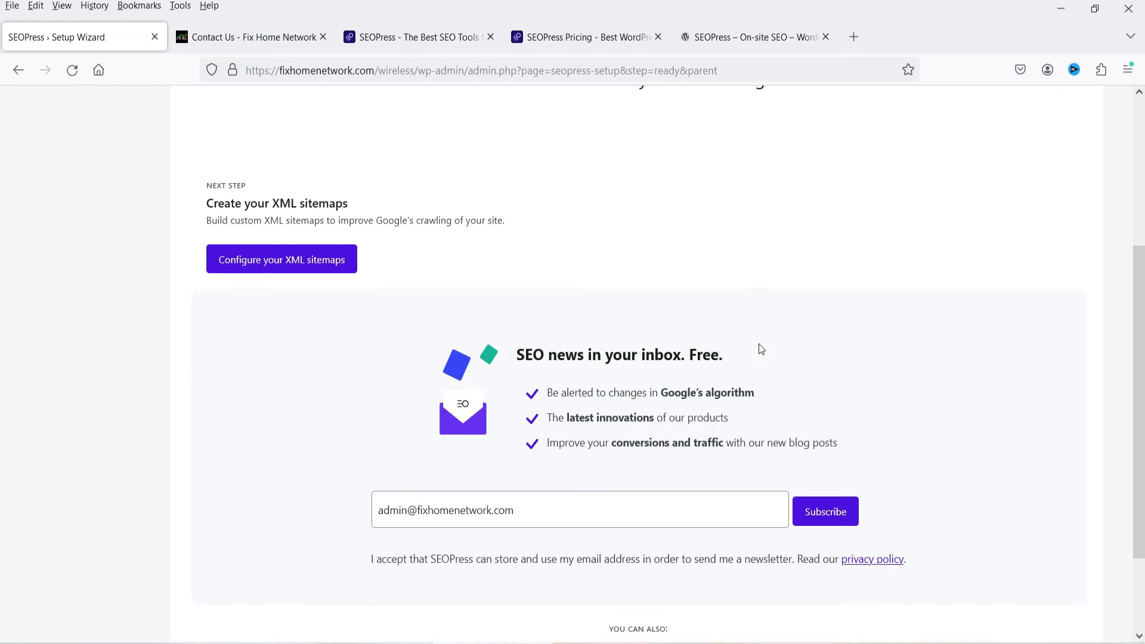
Open the XML sitemap settings and view the sitemaps.xml index listing 4 sitemaps in a new tab.
{"action": "left_click", "coordinate": [280, 256]}
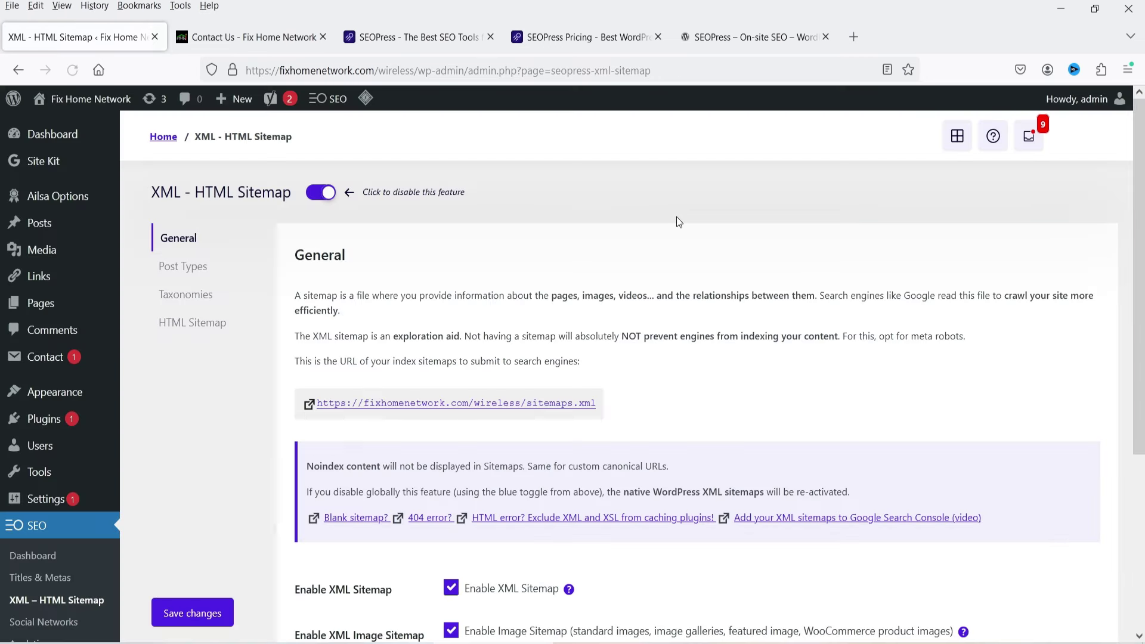
{"action": "scroll", "coordinate": [78, 432], "scroll_direction": "down", "scroll_amount": 4}
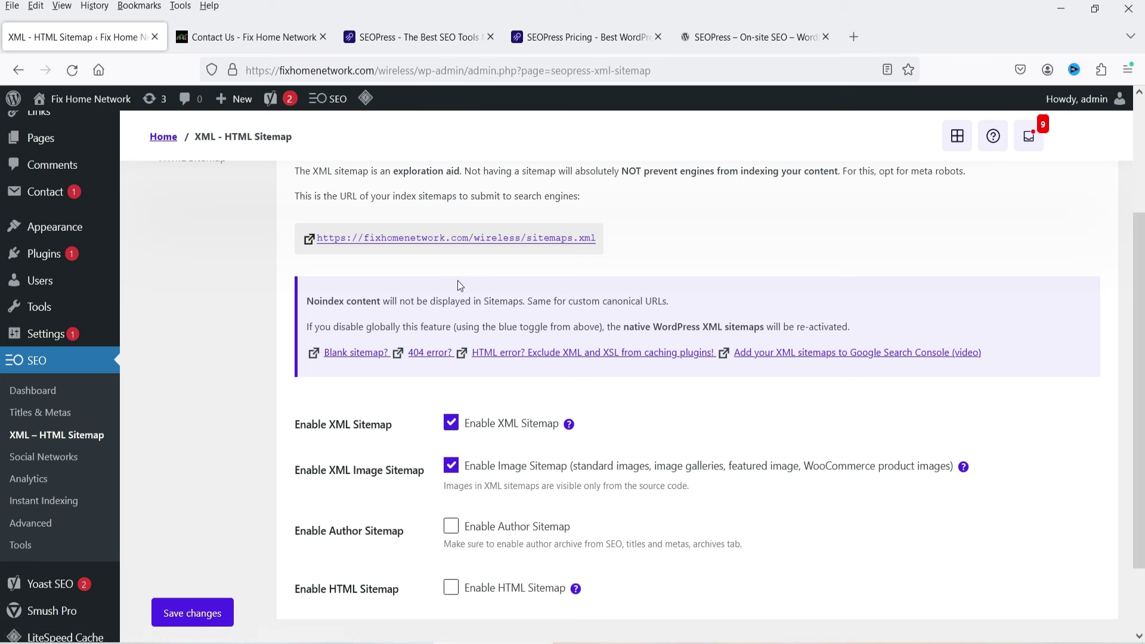
{"action": "right_click", "coordinate": [539, 238]}
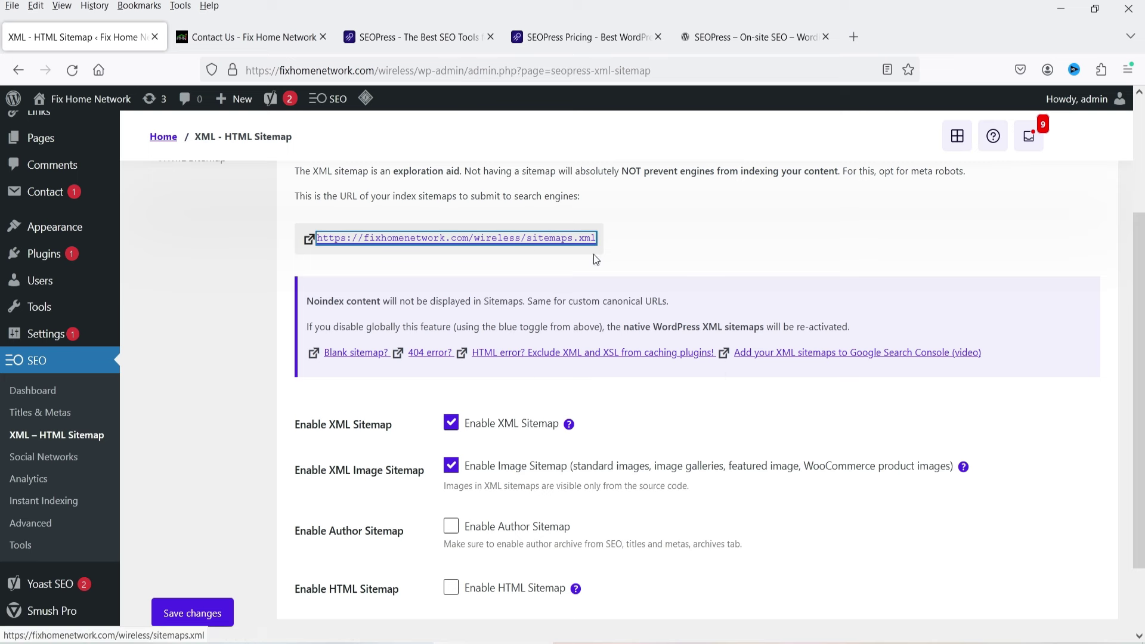
{"action": "left_click", "coordinate": [593, 253]}
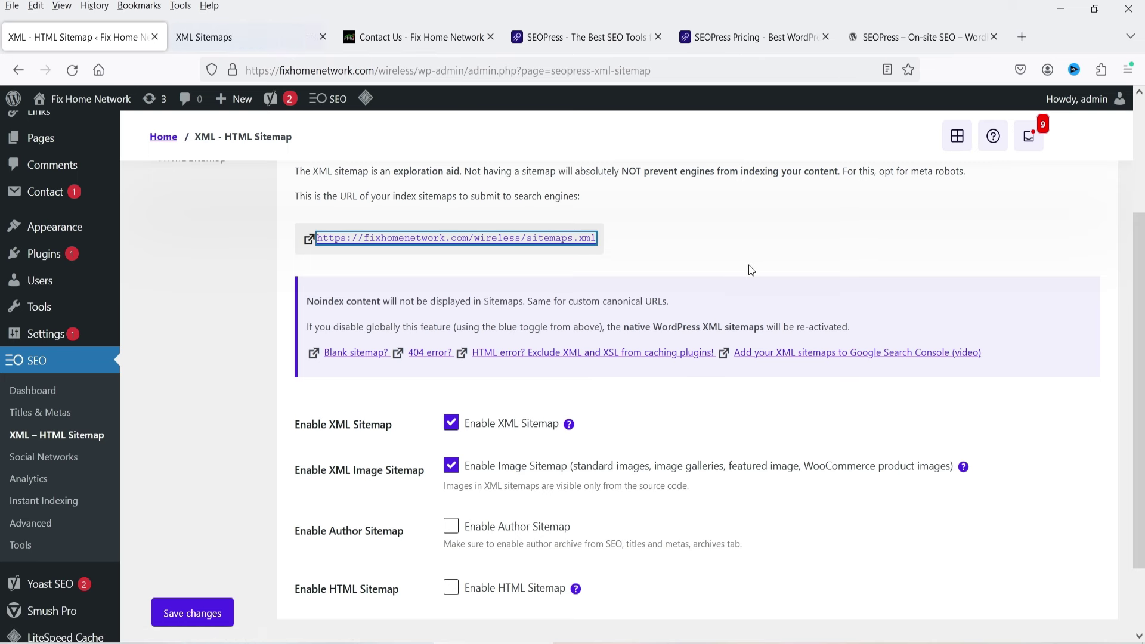
{"action": "left_click", "coordinate": [239, 37]}
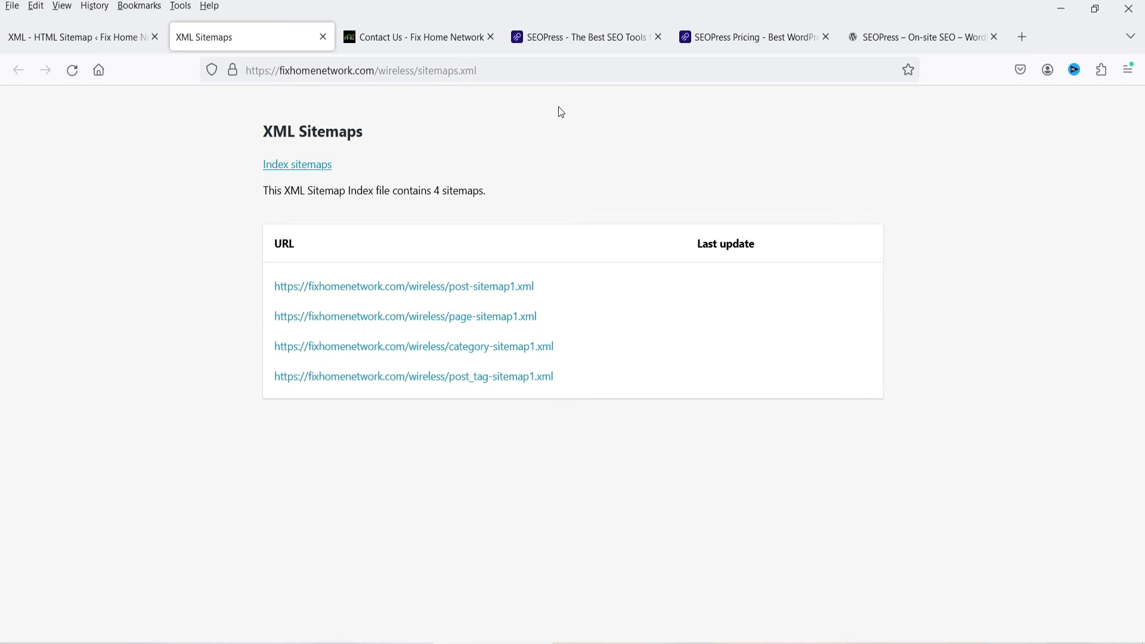
{"action": "key", "text": "ctrl+shift+Tab"}
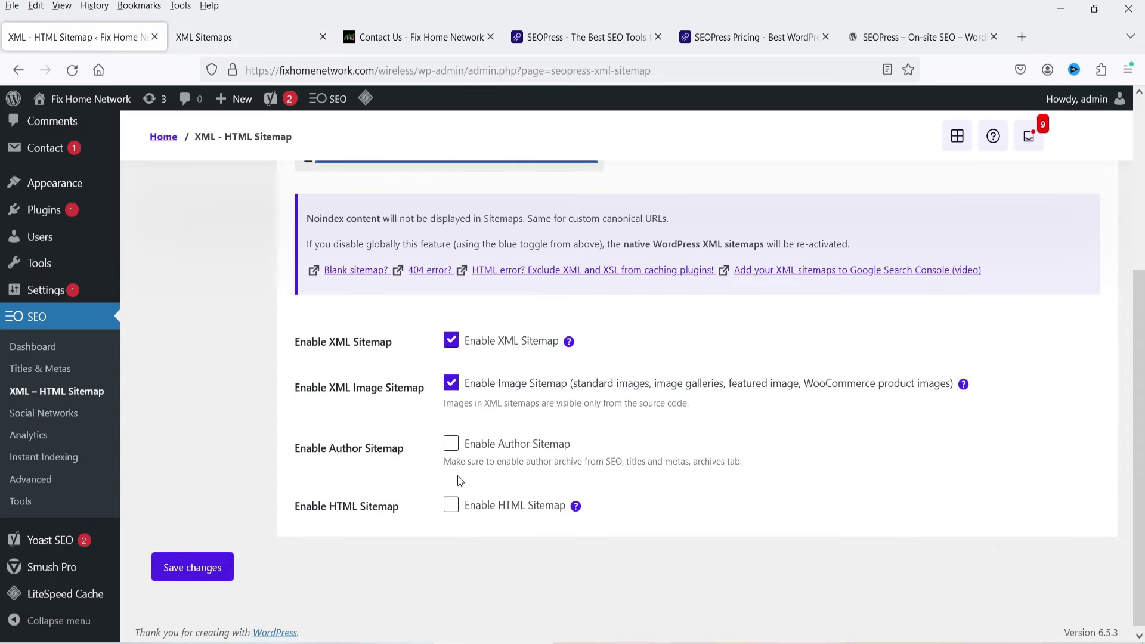
{"action": "scroll", "coordinate": [612, 391], "scroll_direction": "up", "scroll_amount": 3}
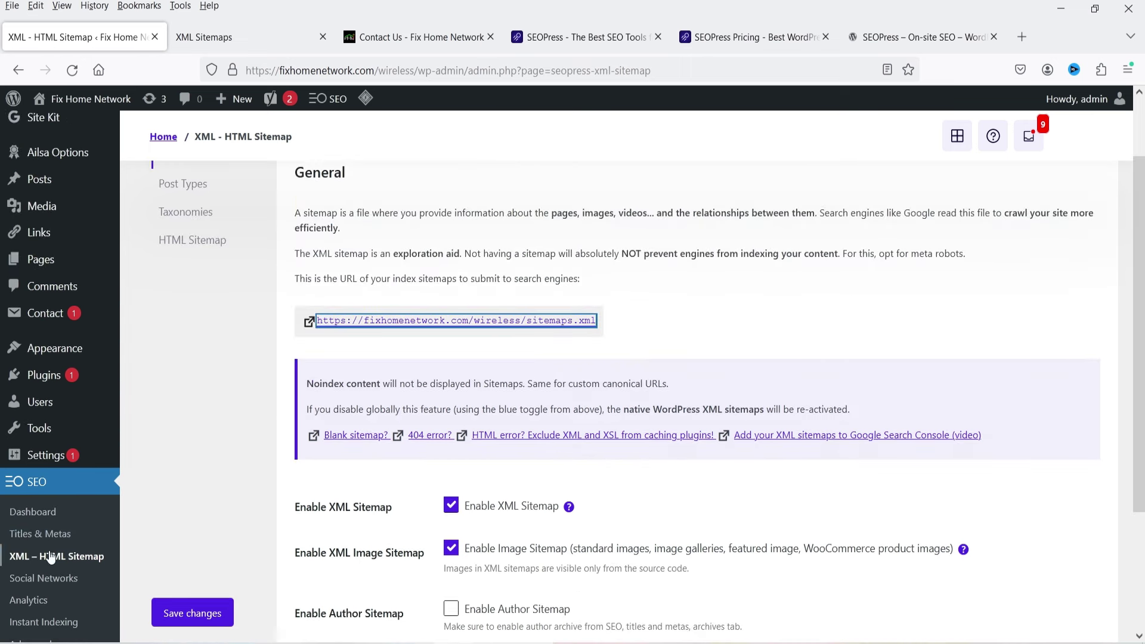
{"action": "left_click", "coordinate": [34, 514]}
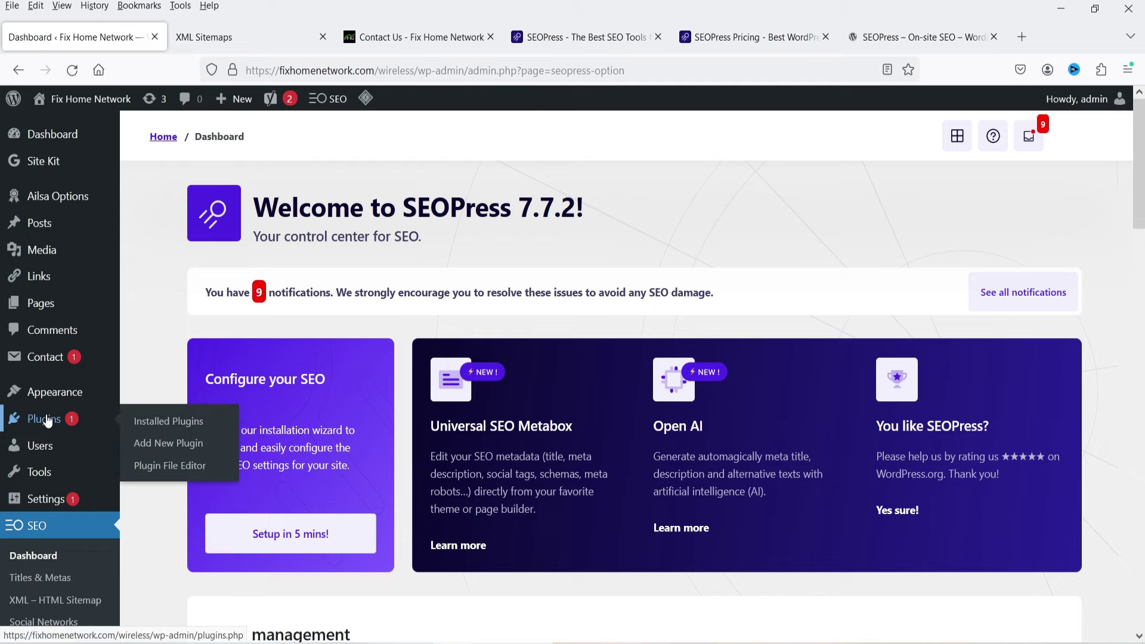
Deactivate Yoast SEO in the Plugins list, then go back to the SEOPress dashboard.
{"action": "left_click", "coordinate": [47, 421]}
{"action": "scroll", "coordinate": [358, 387], "scroll_direction": "down", "scroll_amount": 5}
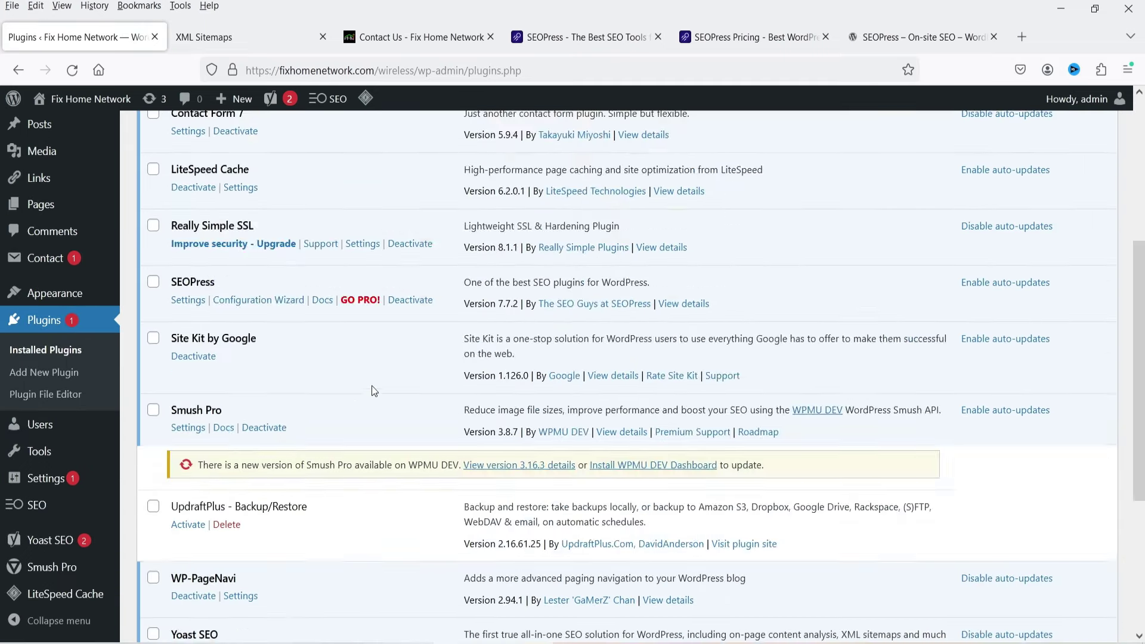
{"action": "scroll", "coordinate": [374, 391], "scroll_direction": "down", "scroll_amount": 5}
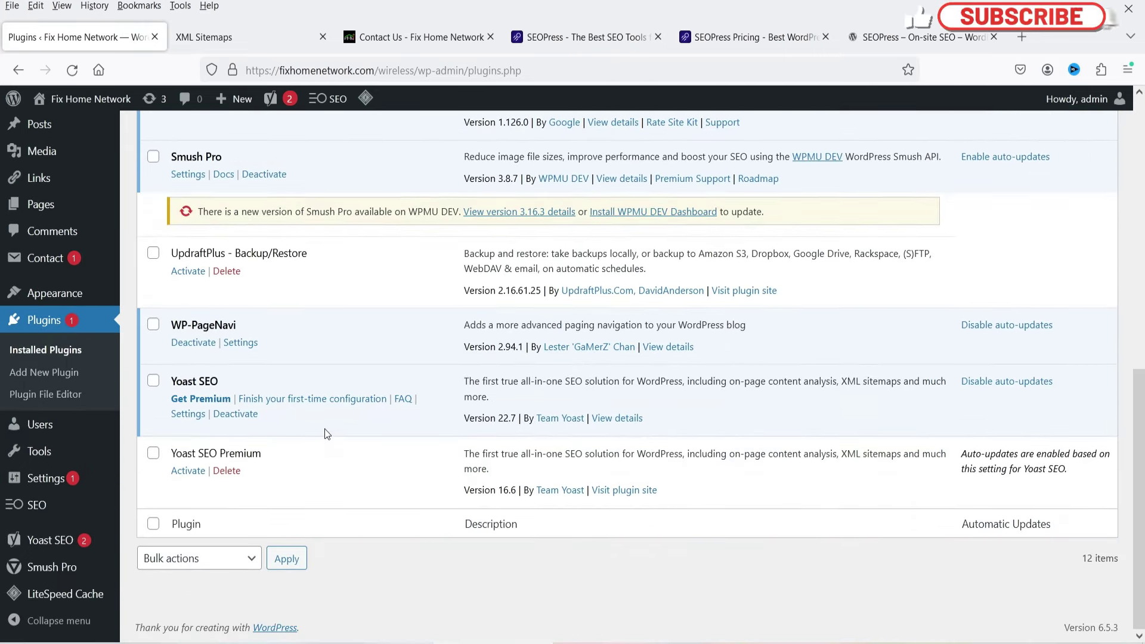
{"action": "left_click", "coordinate": [237, 416]}
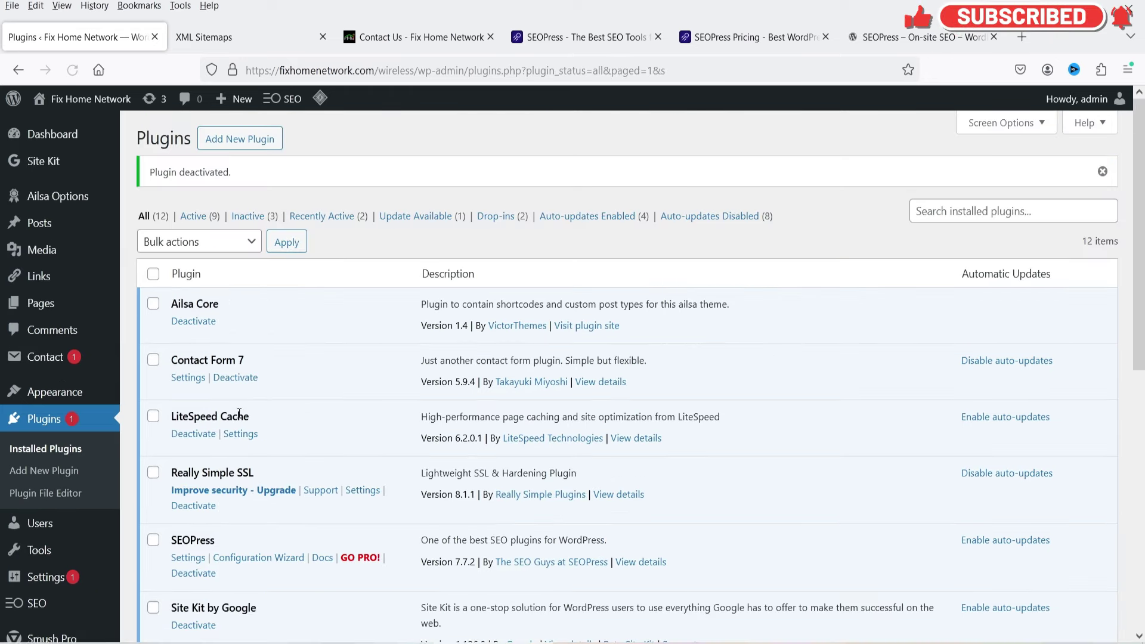
{"action": "scroll", "coordinate": [238, 414], "scroll_direction": "down", "scroll_amount": 6}
{"action": "scroll", "coordinate": [343, 528], "scroll_direction": "down", "scroll_amount": 2}
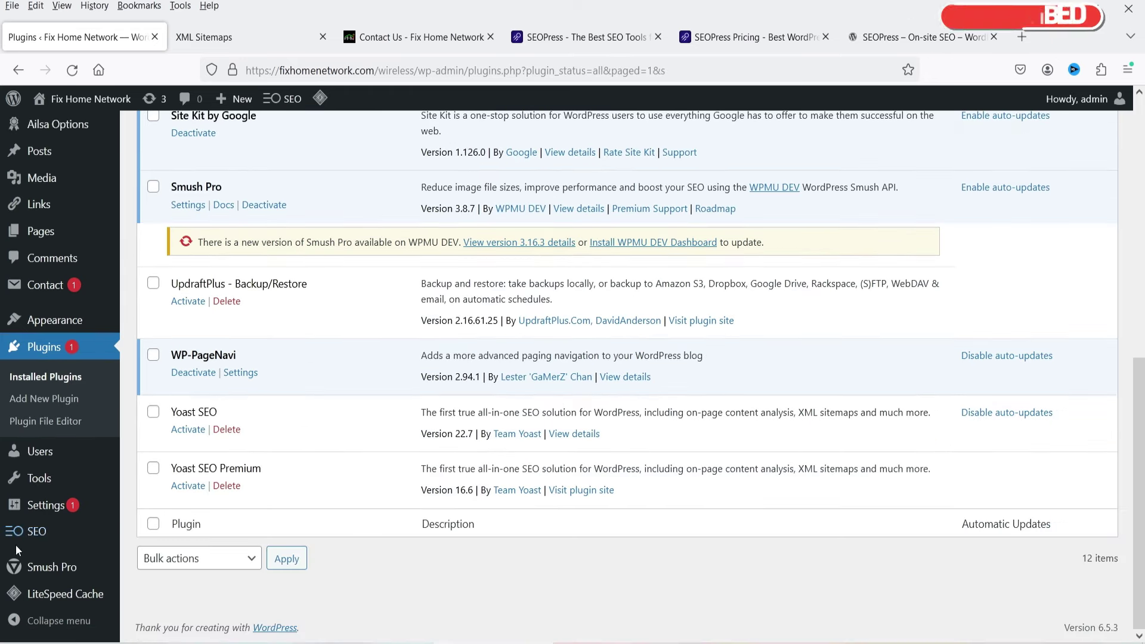
{"action": "mouse_move", "coordinate": [19, 528]}
{"action": "left_click", "coordinate": [170, 404]}
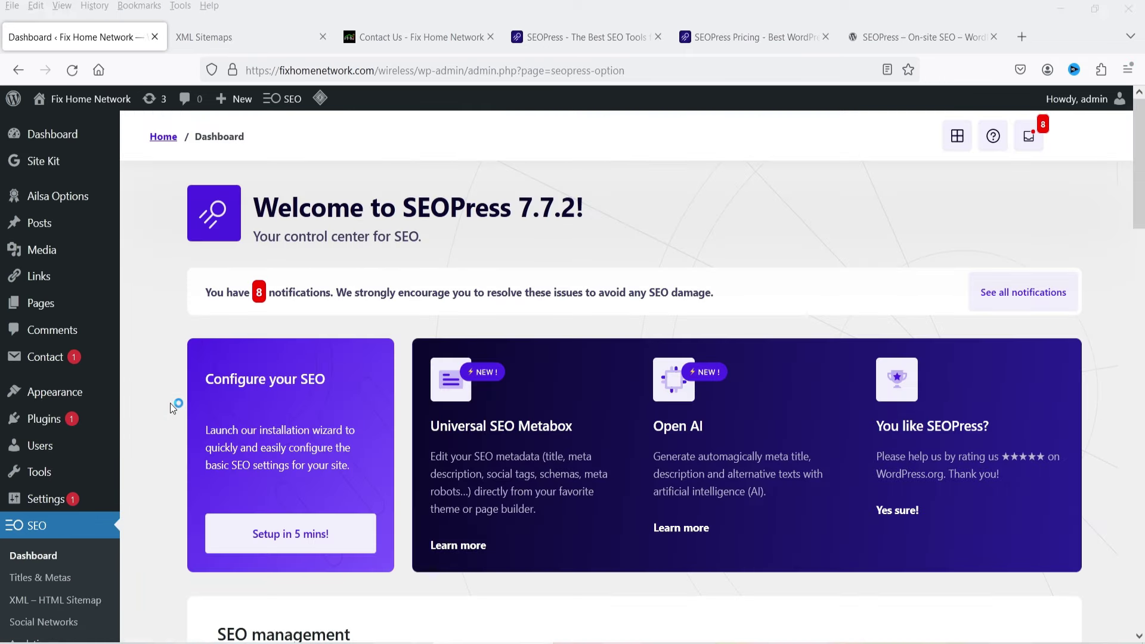
Open the SEOPress Tools page from the Tools card's Manage link.
{"action": "scroll", "coordinate": [429, 367], "scroll_direction": "down", "scroll_amount": 7}
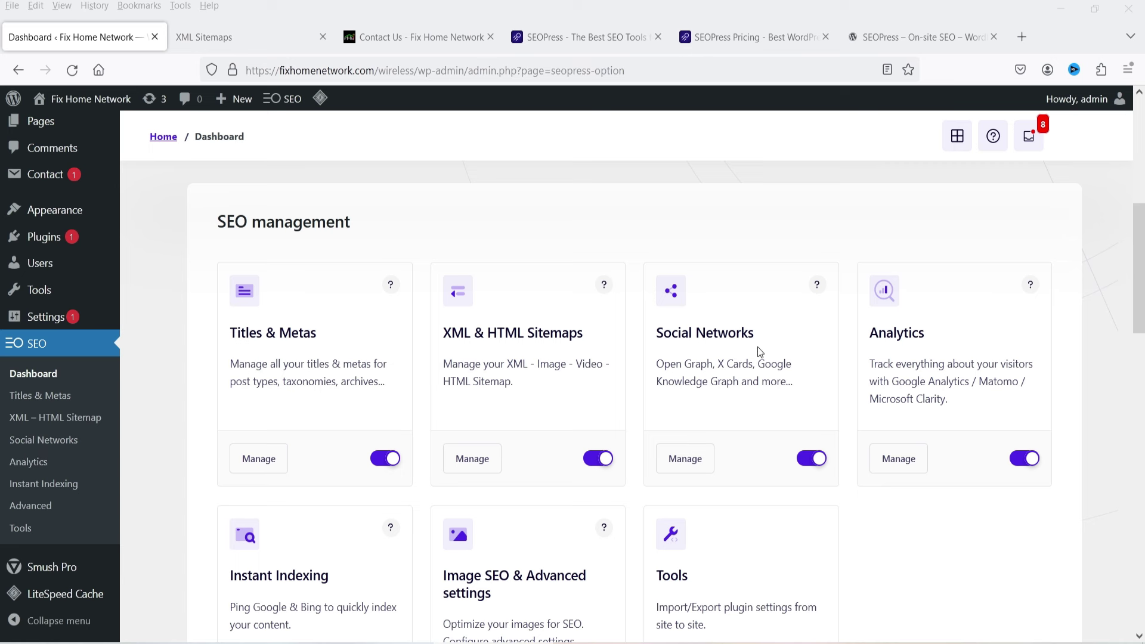
{"action": "left_click_drag", "start_coordinate": [1139, 259], "coordinate": [1139, 320]}
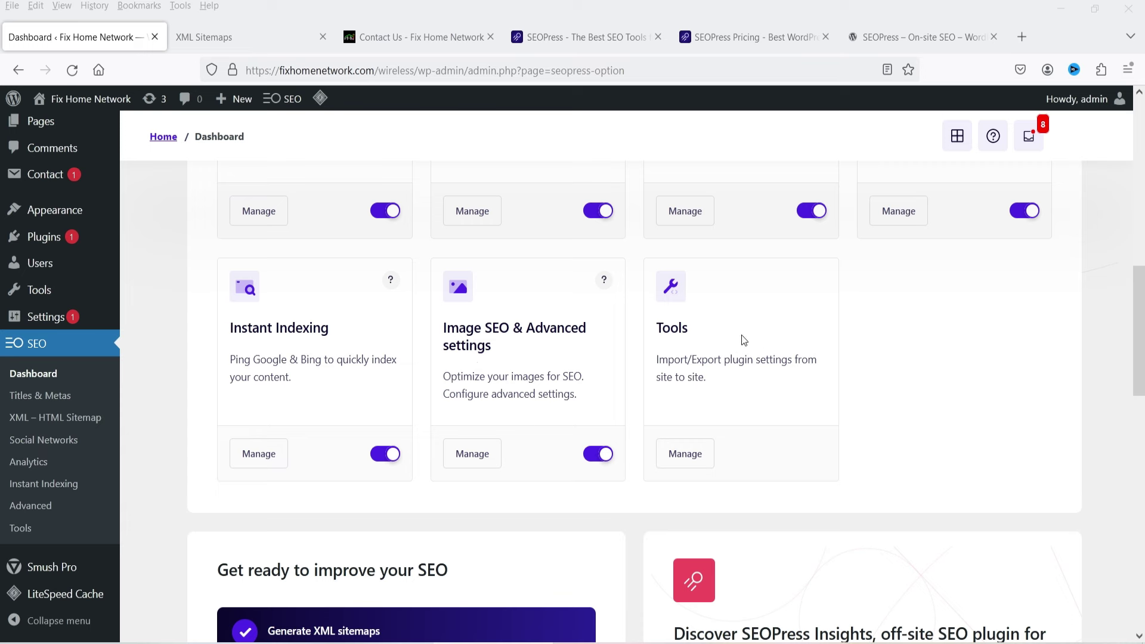
{"action": "left_click", "coordinate": [689, 455]}
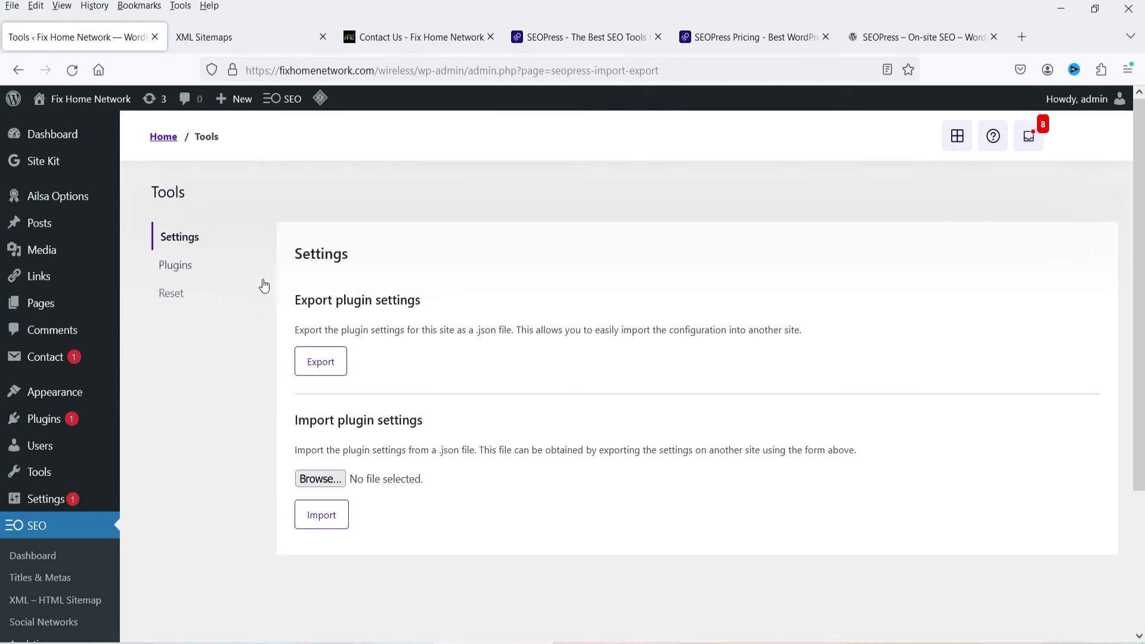
Look over the Plugins import and Reset tabs, then return to the SEOPress dashboard.
{"action": "left_click", "coordinate": [188, 266]}
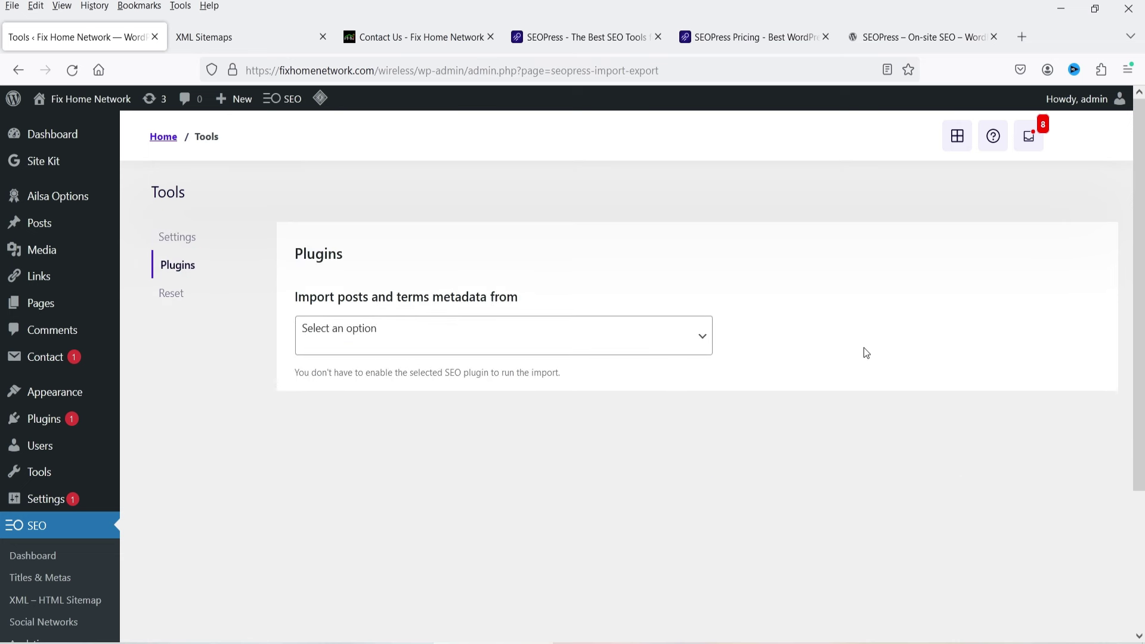
{"action": "left_click", "coordinate": [170, 295]}
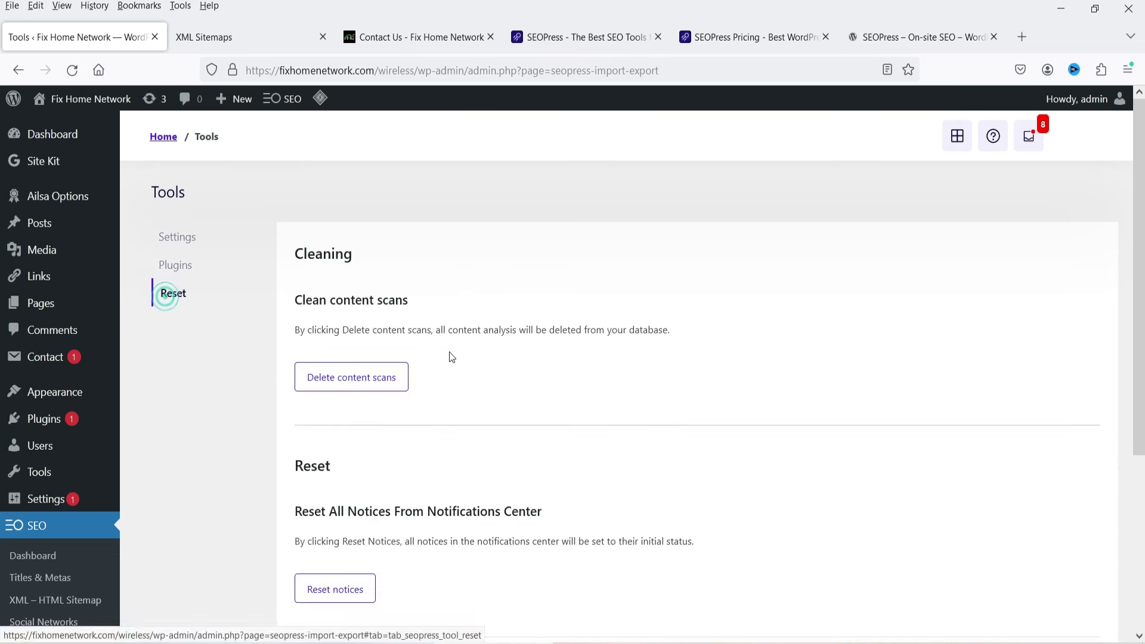
{"action": "scroll", "coordinate": [492, 358], "scroll_direction": "down", "scroll_amount": 4}
{"action": "left_click", "coordinate": [35, 310]}
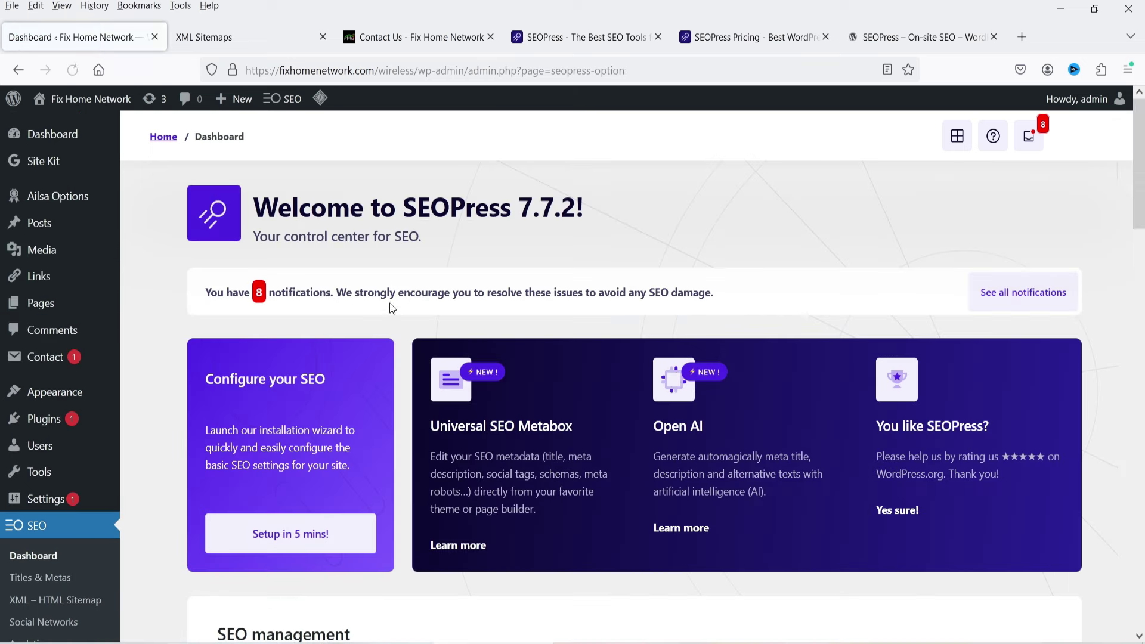
{"action": "scroll", "coordinate": [345, 312], "scroll_direction": "down", "scroll_amount": 10}
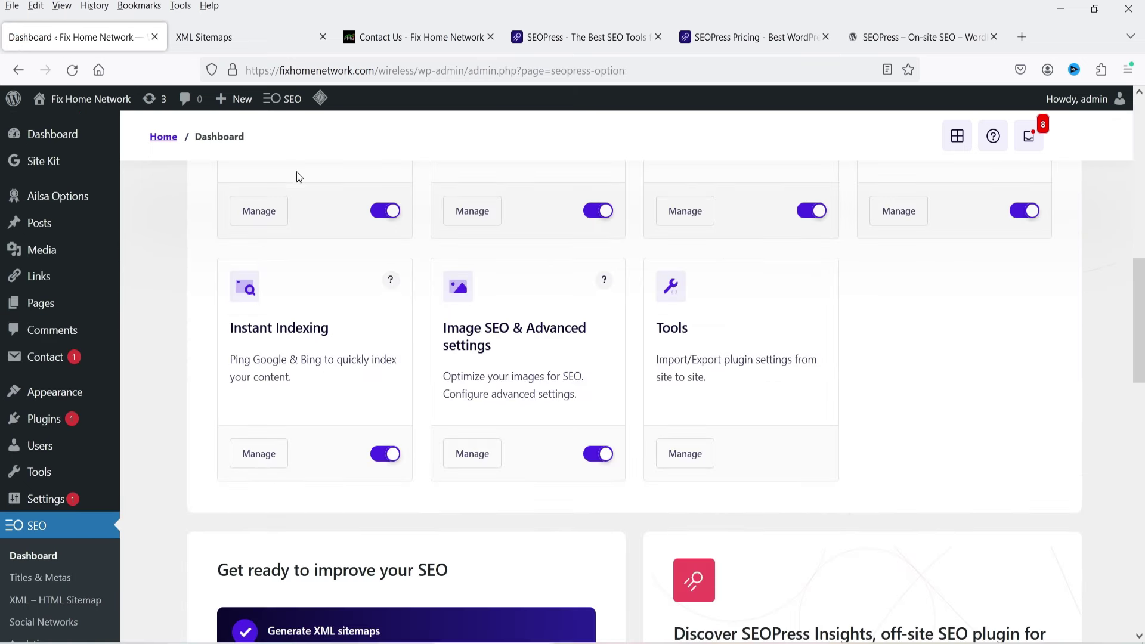
In Titles & Metas, delete the '-' from the homepage Separator field.
{"action": "left_click", "coordinate": [59, 581]}
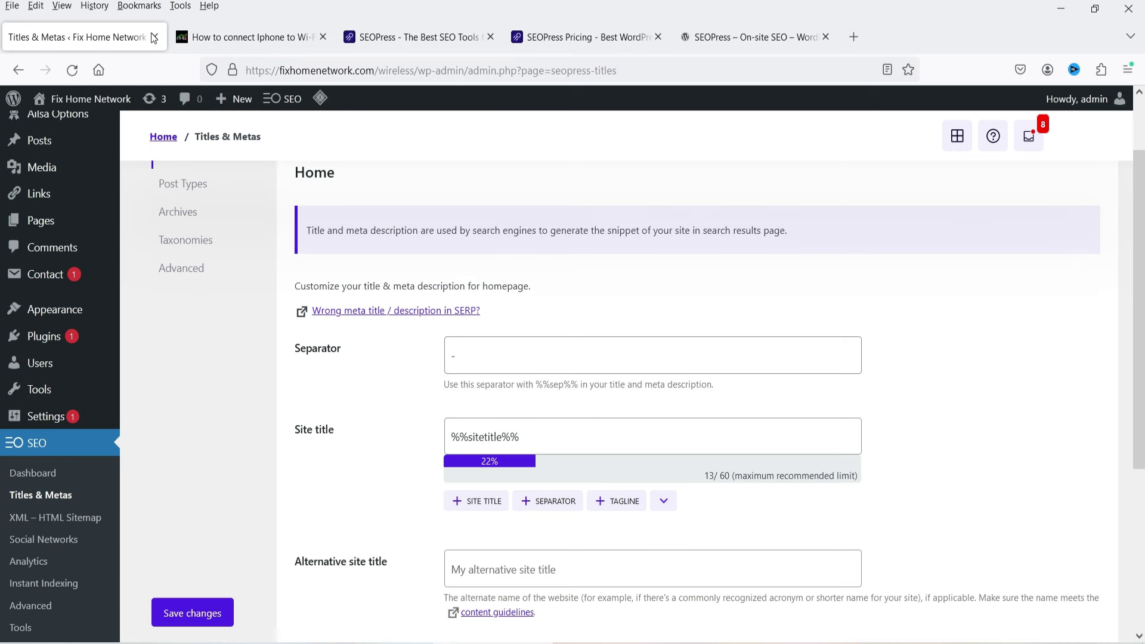
{"action": "left_click", "coordinate": [210, 33]}
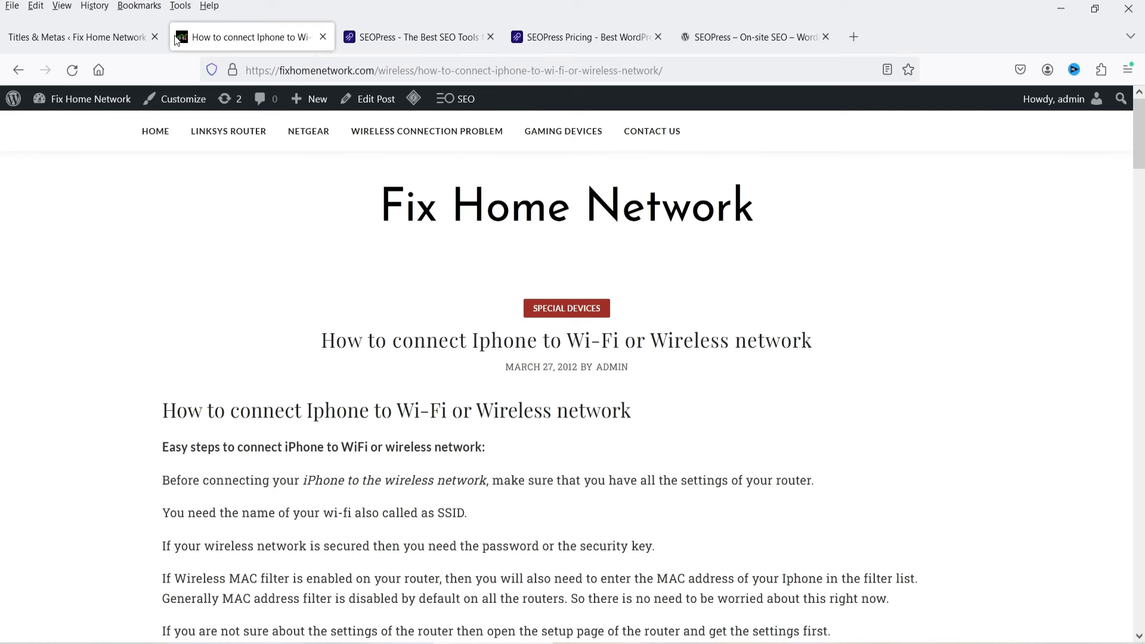
{"action": "left_click", "coordinate": [110, 36]}
{"action": "left_click_drag", "start_coordinate": [458, 351], "coordinate": [449, 354]}
{"action": "key", "text": "BackSpace"}
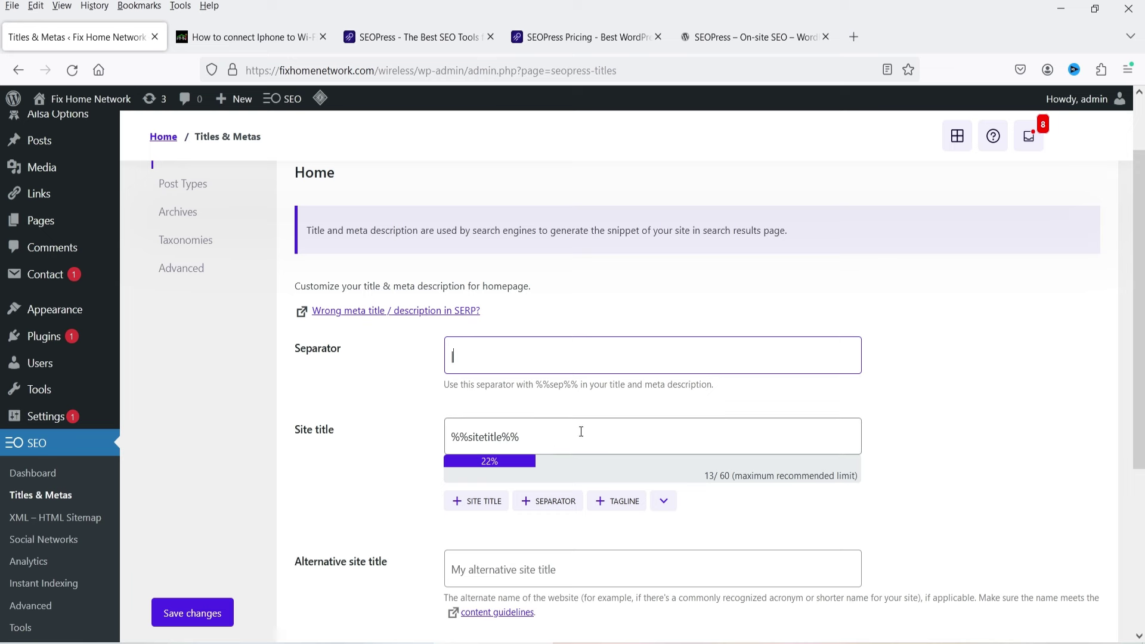
Check the homepage Site title field, then show the Post Types title settings.
{"action": "scroll", "coordinate": [375, 434], "scroll_direction": "down", "scroll_amount": 3}
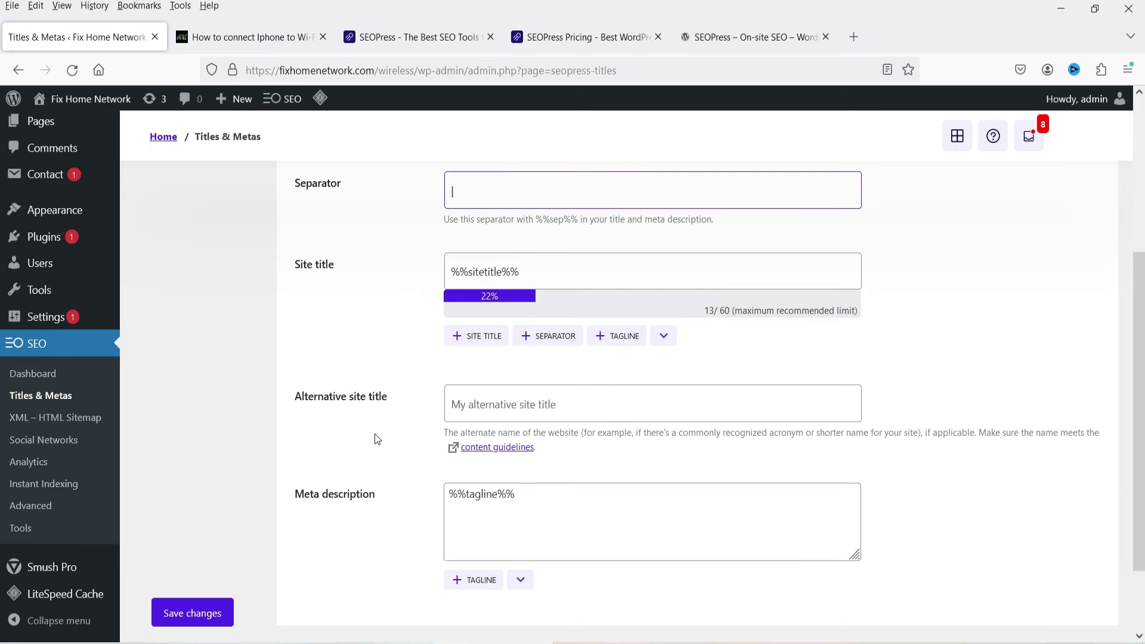
{"action": "scroll", "coordinate": [466, 349], "scroll_direction": "up", "scroll_amount": 4}
{"action": "scroll", "coordinate": [460, 357], "scroll_direction": "down", "scroll_amount": 4}
{"action": "left_click", "coordinate": [576, 270]}
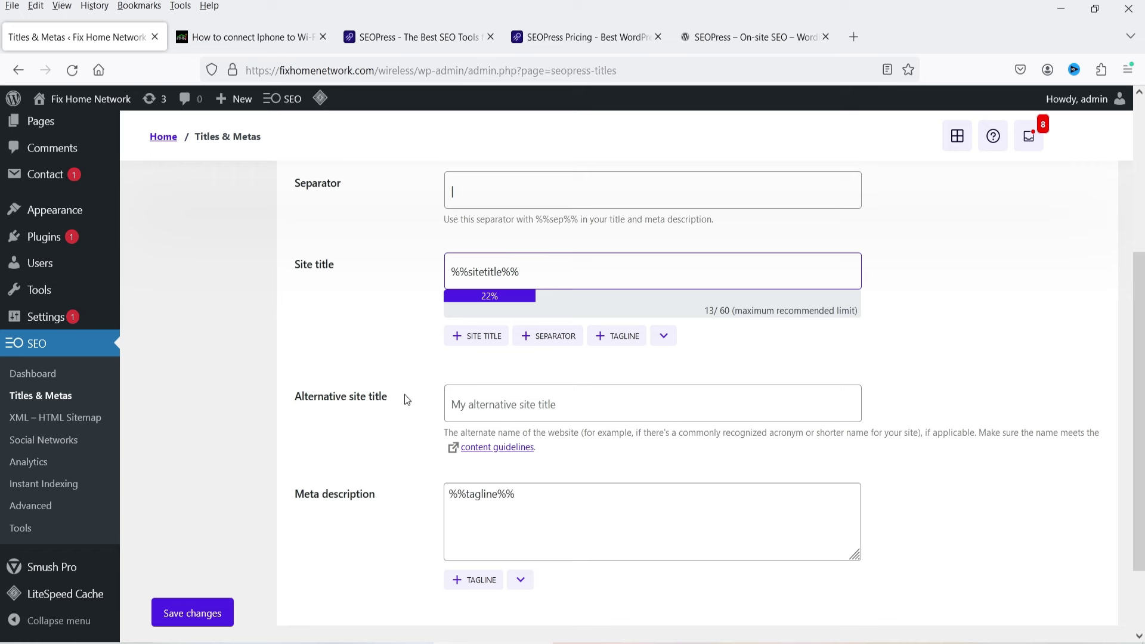
{"action": "scroll", "coordinate": [388, 402], "scroll_direction": "down", "scroll_amount": 2}
{"action": "scroll", "coordinate": [392, 442], "scroll_direction": "up", "scroll_amount": 4}
{"action": "scroll", "coordinate": [389, 457], "scroll_direction": "down", "scroll_amount": 5}
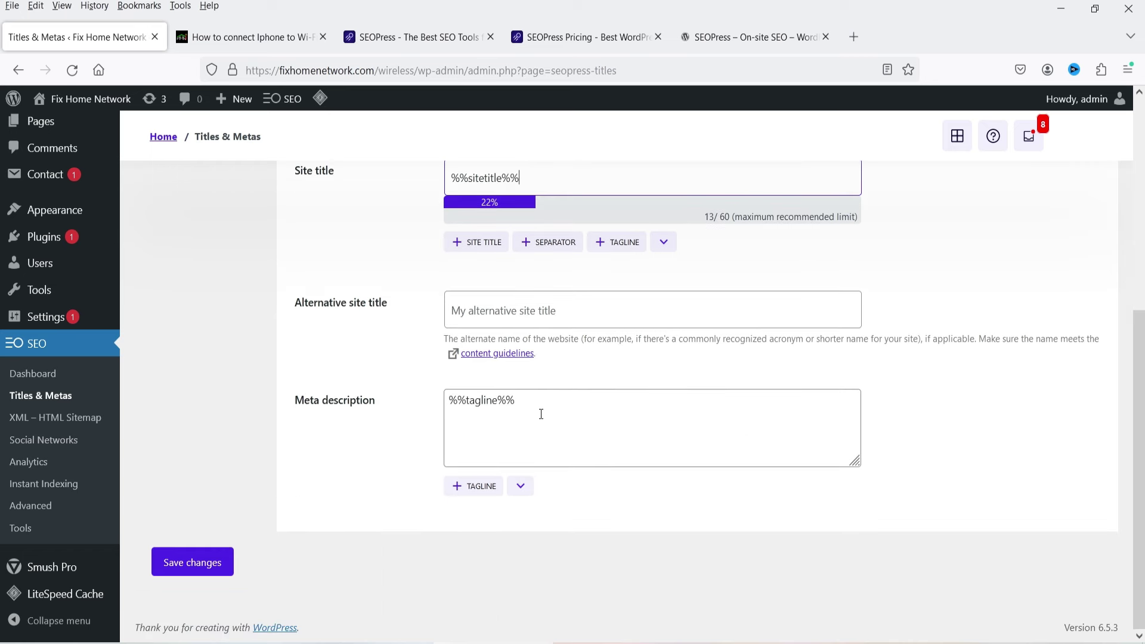
{"action": "scroll", "coordinate": [451, 411], "scroll_direction": "up", "scroll_amount": 5}
{"action": "left_click", "coordinate": [180, 256]}
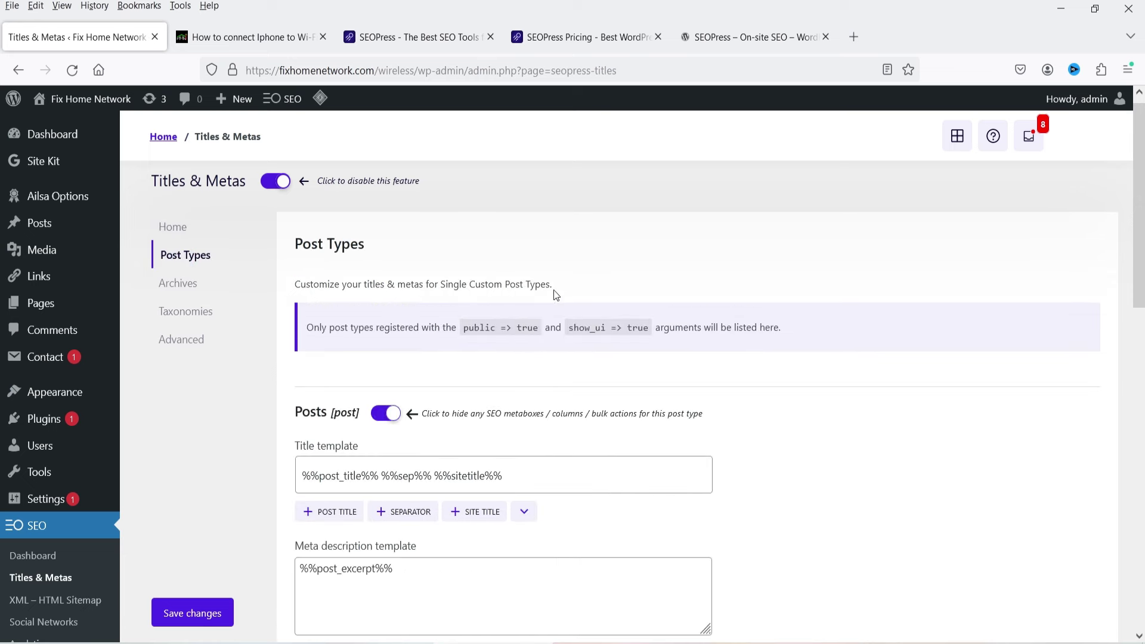
Open the live 'How to connect Iphone to Wi-Fi or Wireless network' post with Edit Post.
{"action": "scroll", "coordinate": [550, 285], "scroll_direction": "down", "scroll_amount": 2}
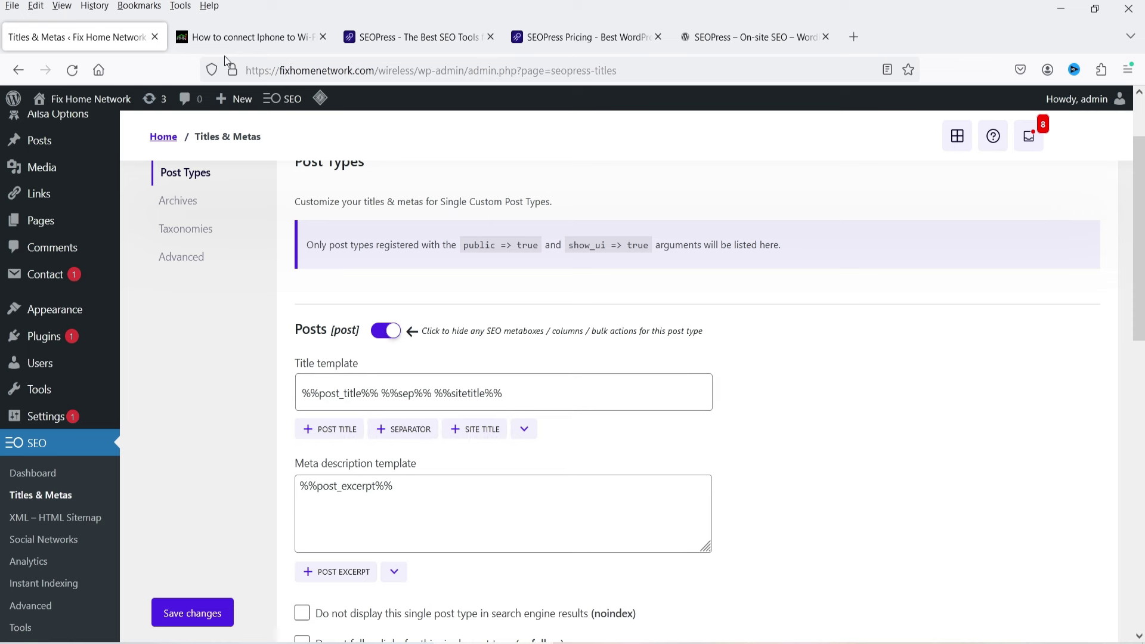
{"action": "left_click", "coordinate": [237, 42]}
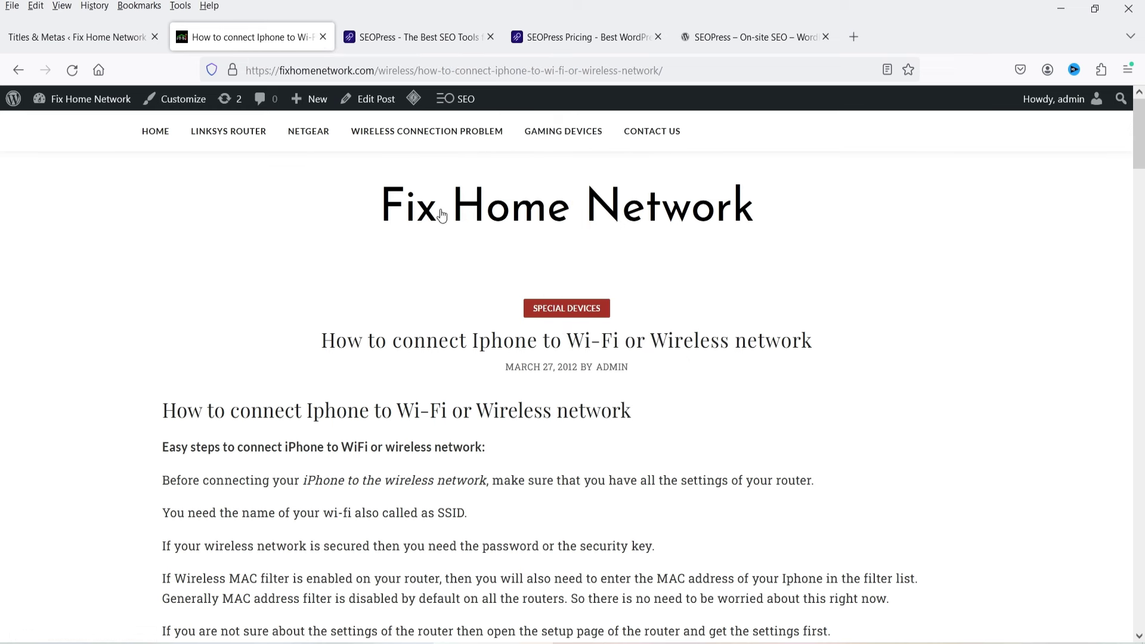
{"action": "left_click", "coordinate": [377, 99]}
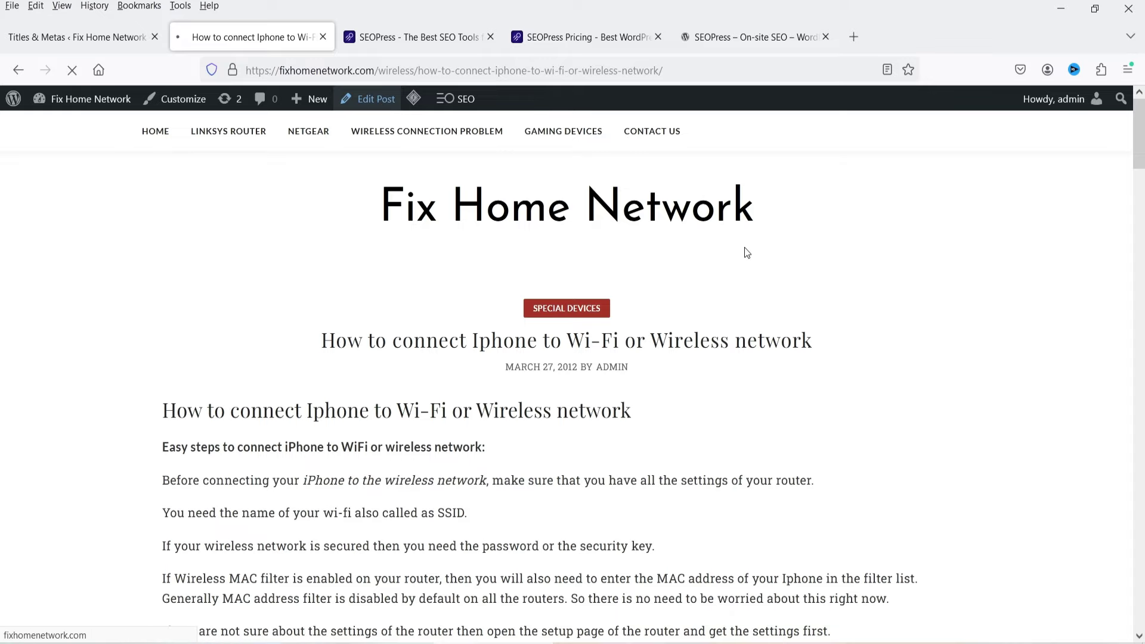
Copy the post name from the snippet preview into the SEO Title, dropping the site name.
{"action": "scroll", "coordinate": [869, 267], "scroll_direction": "down", "scroll_amount": 20}
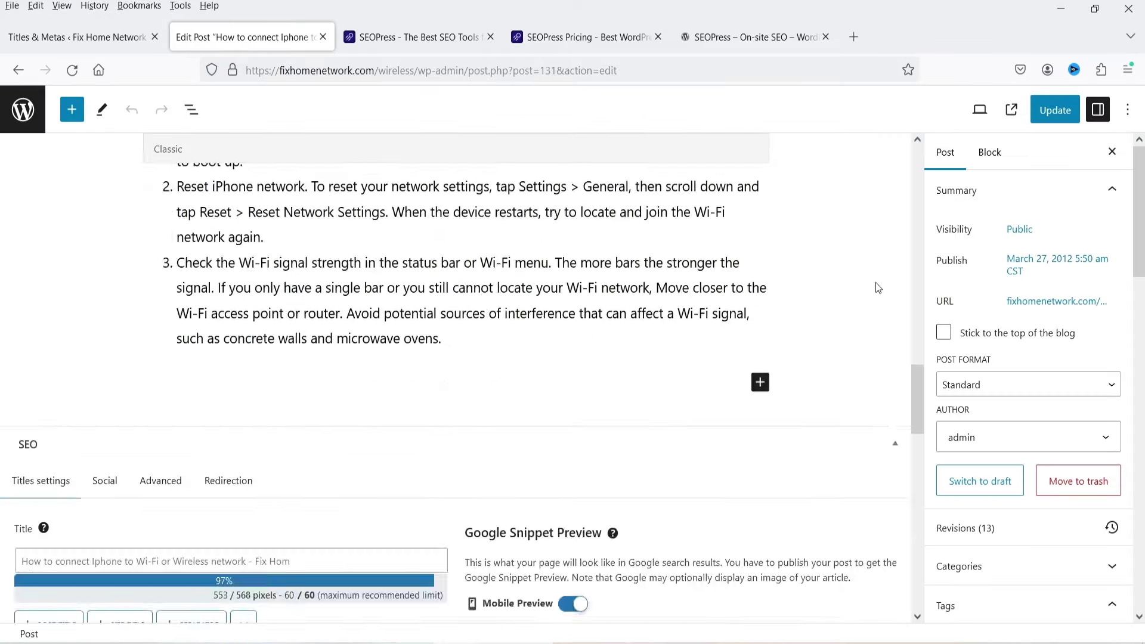
{"action": "scroll", "coordinate": [877, 280], "scroll_direction": "up", "scroll_amount": 5}
{"action": "scroll", "coordinate": [879, 291], "scroll_direction": "up", "scroll_amount": 5}
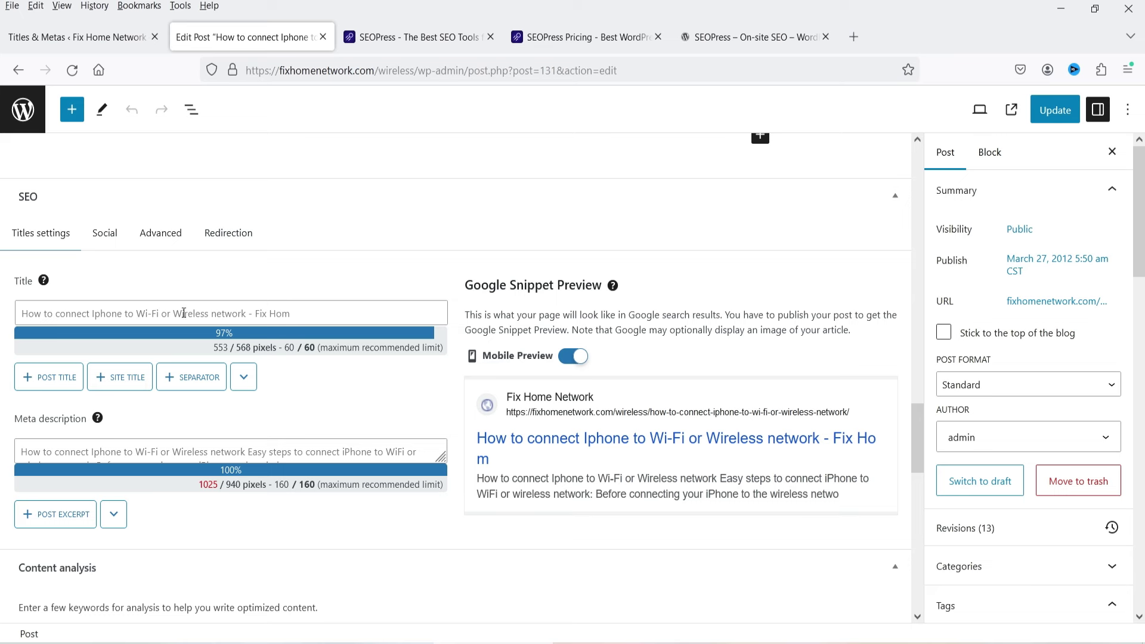
{"action": "left_click_drag", "start_coordinate": [919, 432], "coordinate": [921, 101]}
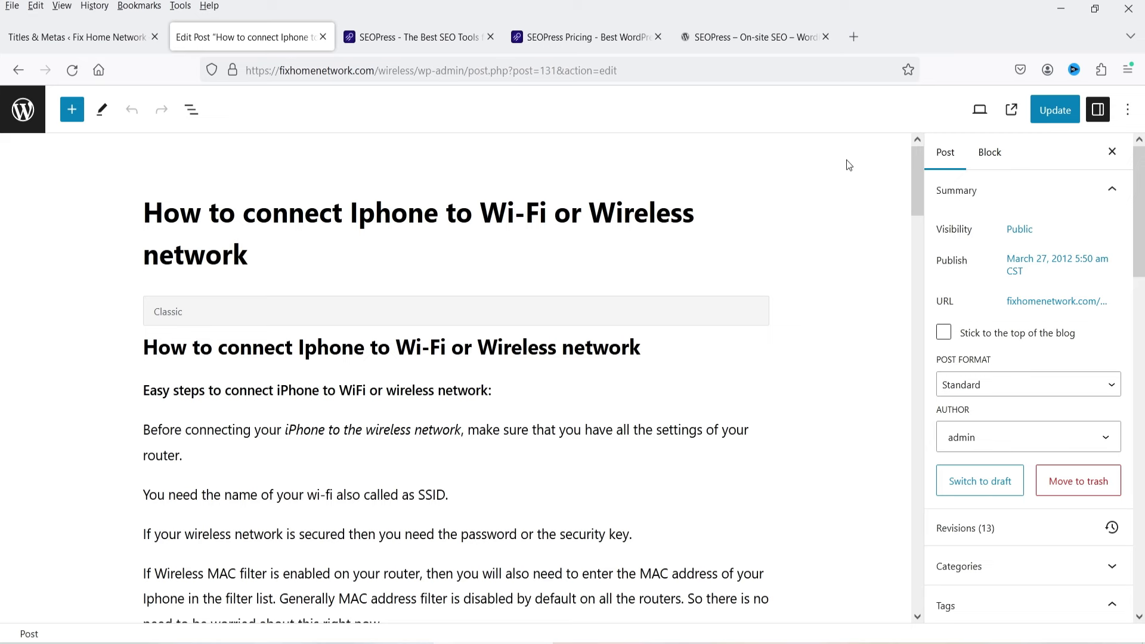
{"action": "left_click_drag", "start_coordinate": [913, 178], "coordinate": [921, 444]}
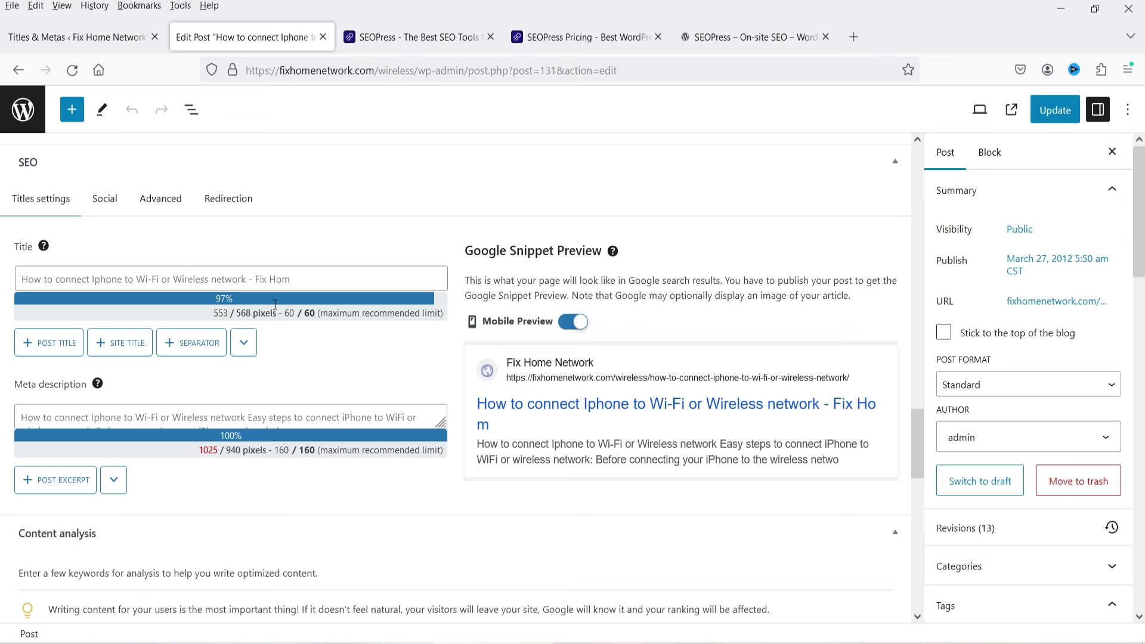
{"action": "left_click_drag", "start_coordinate": [477, 407], "coordinate": [821, 398]}
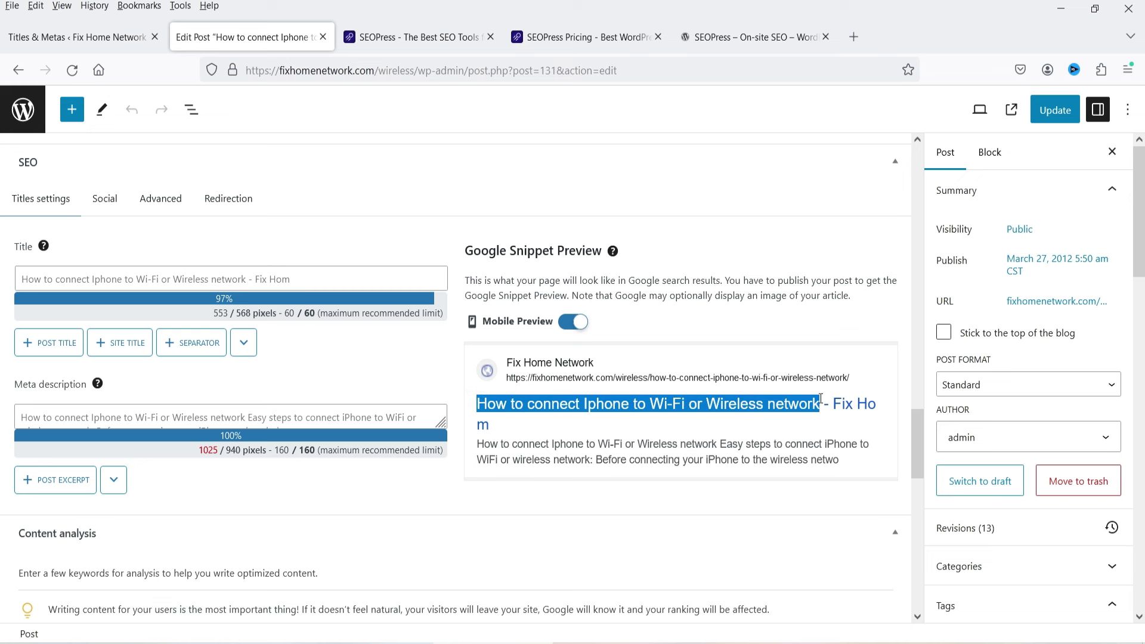
{"action": "key", "text": "ctrl+c"}
{"action": "left_click", "coordinate": [320, 280]}
{"action": "key", "text": "ctrl+v"}
{"action": "left_click", "coordinate": [607, 449]}
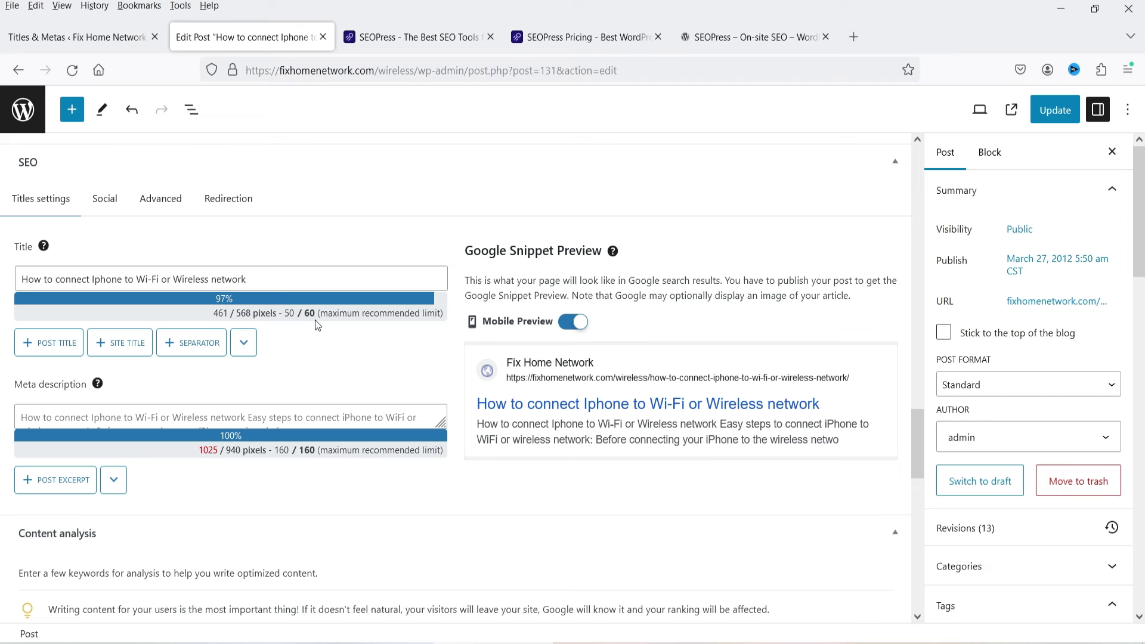
Trim the post's meta description text.
{"action": "scroll", "coordinate": [416, 352], "scroll_direction": "down", "scroll_amount": 2}
{"action": "left_click", "coordinate": [60, 339]}
{"action": "left_click_drag", "start_coordinate": [477, 341], "coordinate": [837, 370]}
{"action": "left_click", "coordinate": [838, 367]}
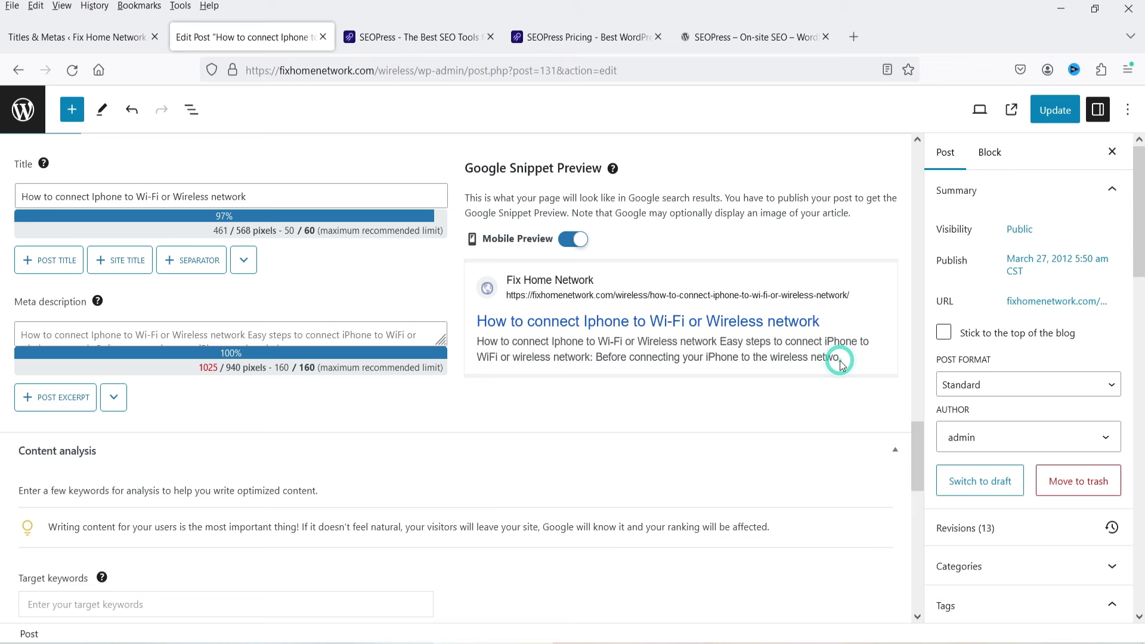
{"action": "left_click", "coordinate": [605, 356]}
{"action": "left_click_drag", "start_coordinate": [479, 341], "coordinate": [715, 358]}
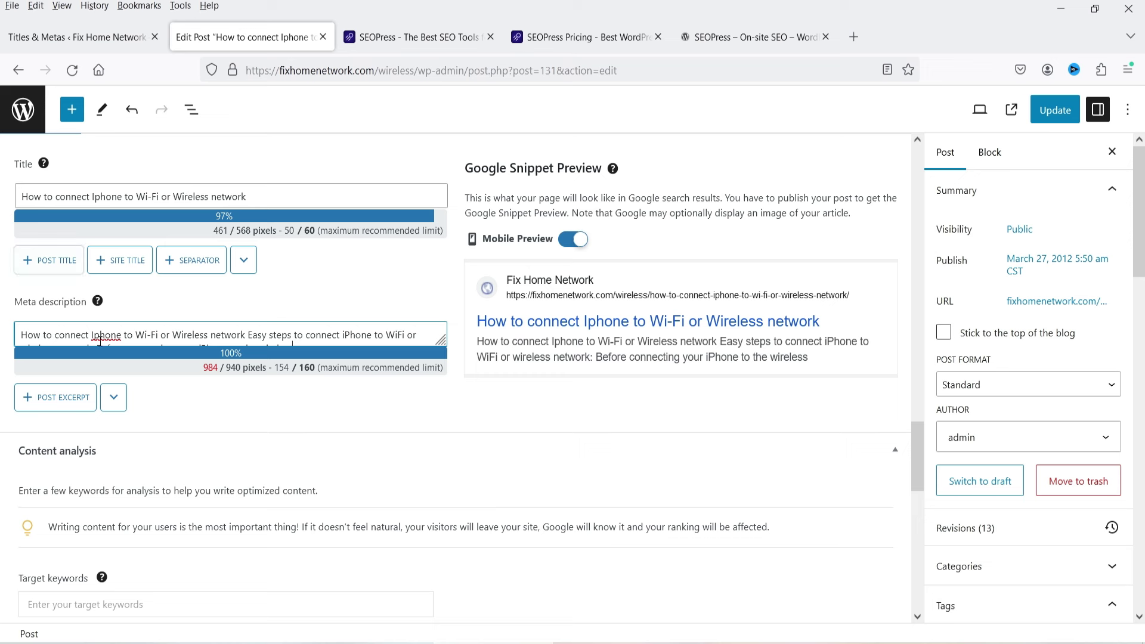
{"action": "left_click", "coordinate": [167, 337]}
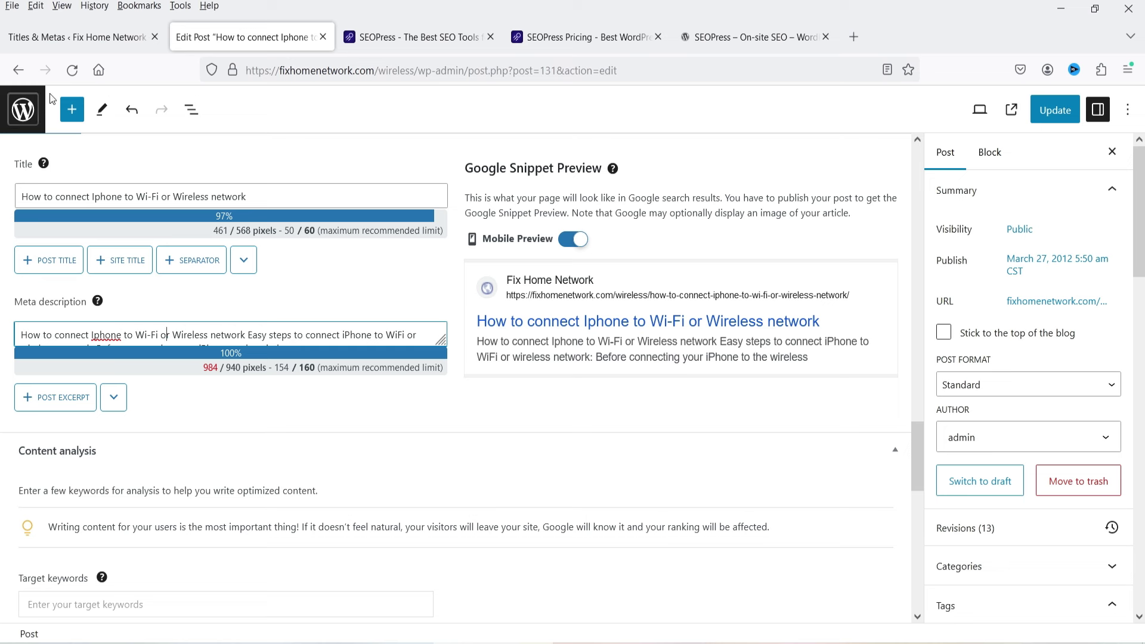
Go back to the Titles & Metas Post Types tab with its %%post_excerpt%% description template.
{"action": "left_click", "coordinate": [49, 37]}
{"action": "scroll", "coordinate": [582, 281], "scroll_direction": "down", "scroll_amount": 4}
{"action": "scroll", "coordinate": [773, 353], "scroll_direction": "up", "scroll_amount": 1}
{"action": "scroll", "coordinate": [773, 356], "scroll_direction": "down", "scroll_amount": 2}
{"action": "scroll", "coordinate": [774, 357], "scroll_direction": "up", "scroll_amount": 5}
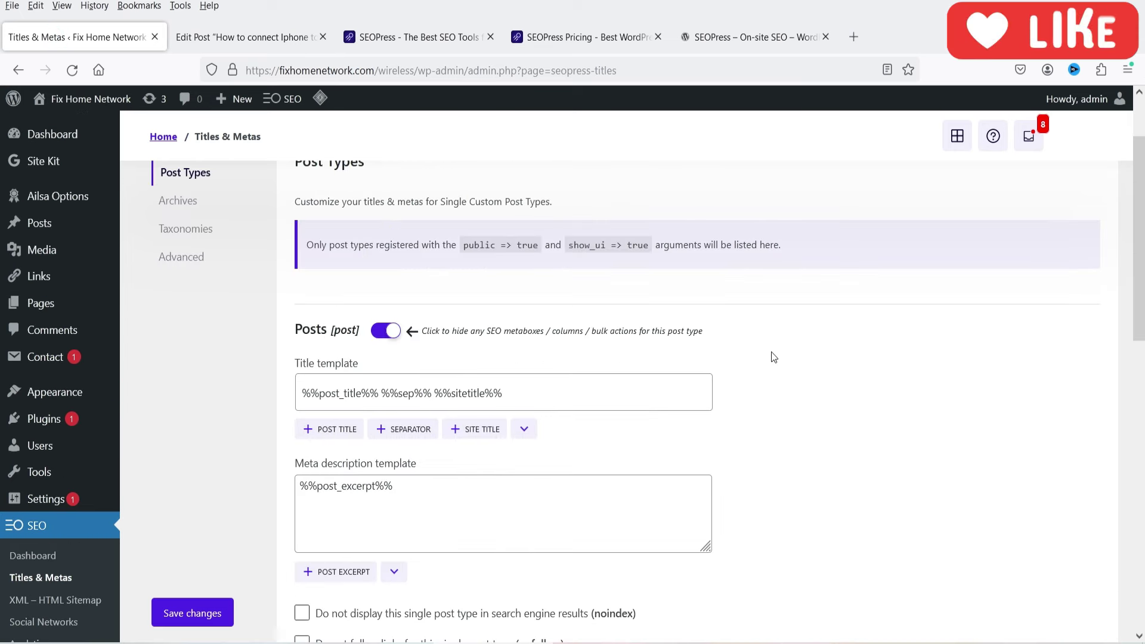
Look through the Titles & Metas Archives, Taxonomies and Advanced tabs.
{"action": "left_click", "coordinate": [179, 201]}
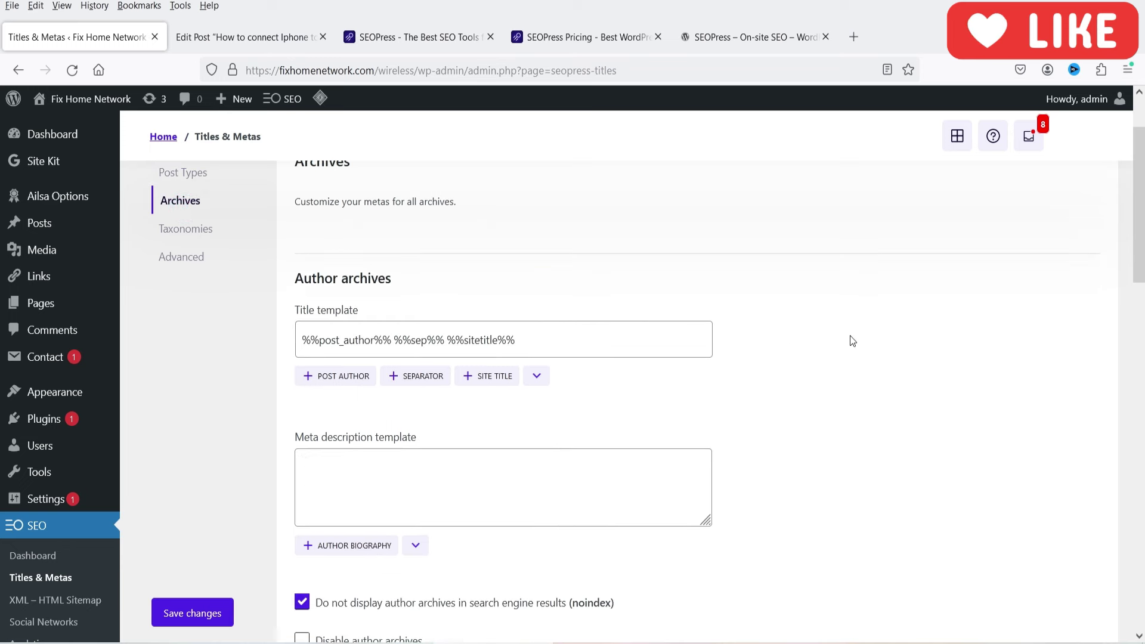
{"action": "left_click", "coordinate": [204, 230]}
{"action": "left_click", "coordinate": [182, 257]}
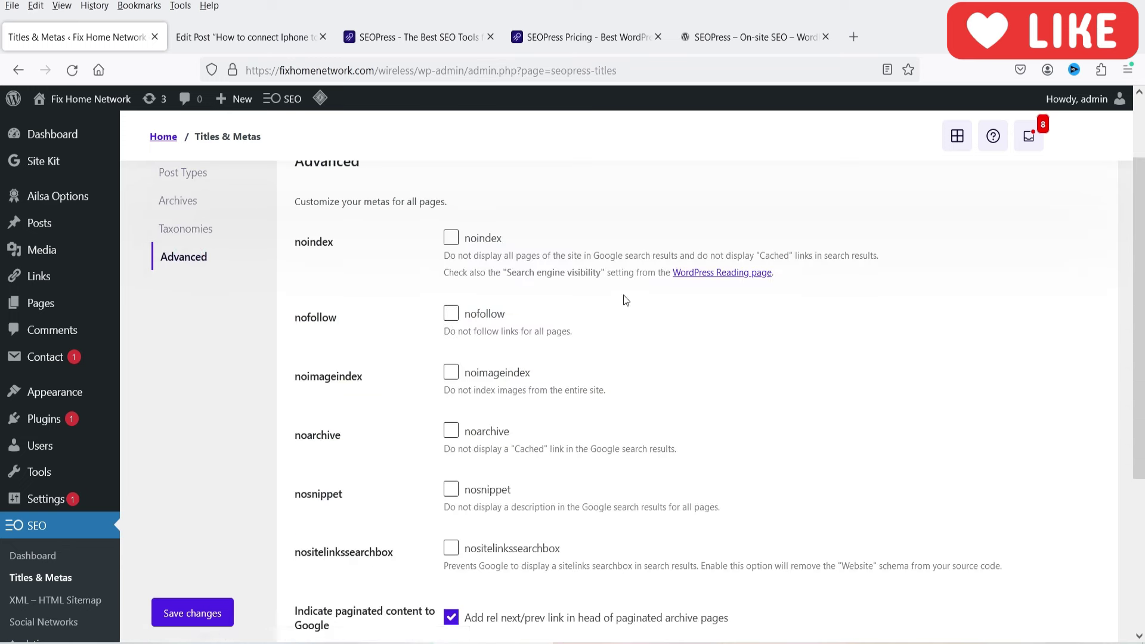
{"action": "scroll", "coordinate": [197, 310], "scroll_direction": "down", "scroll_amount": 3}
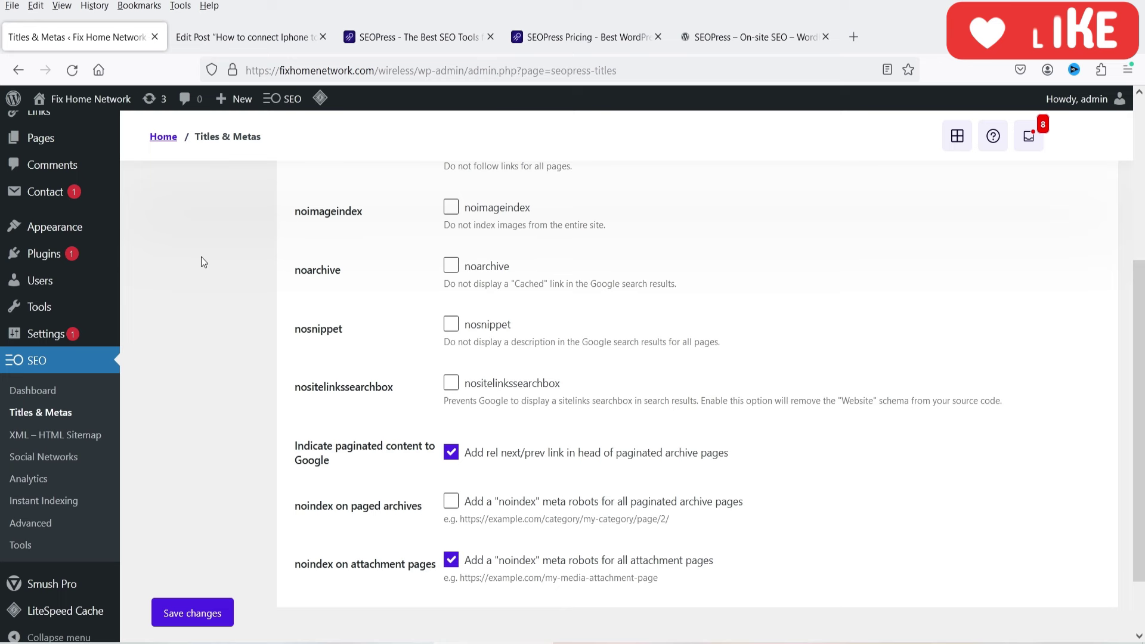
Visit the XML – HTML Sitemap settings, then the Social Networks settings.
{"action": "left_click", "coordinate": [47, 438]}
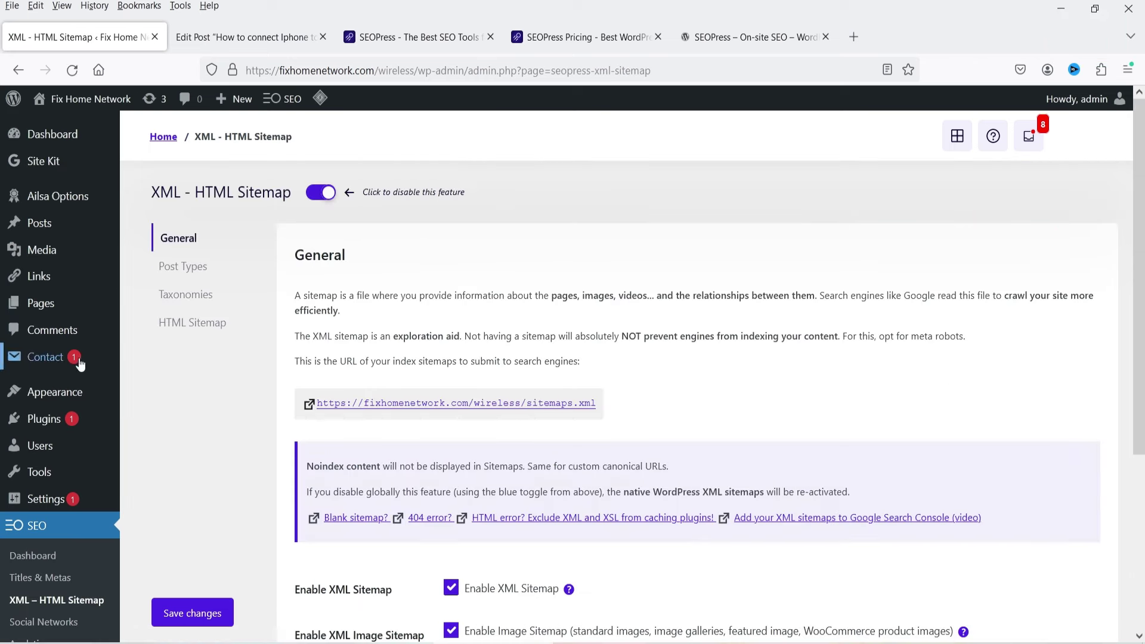
{"action": "scroll", "coordinate": [36, 373], "scroll_direction": "down", "scroll_amount": 3}
{"action": "left_click", "coordinate": [48, 457]}
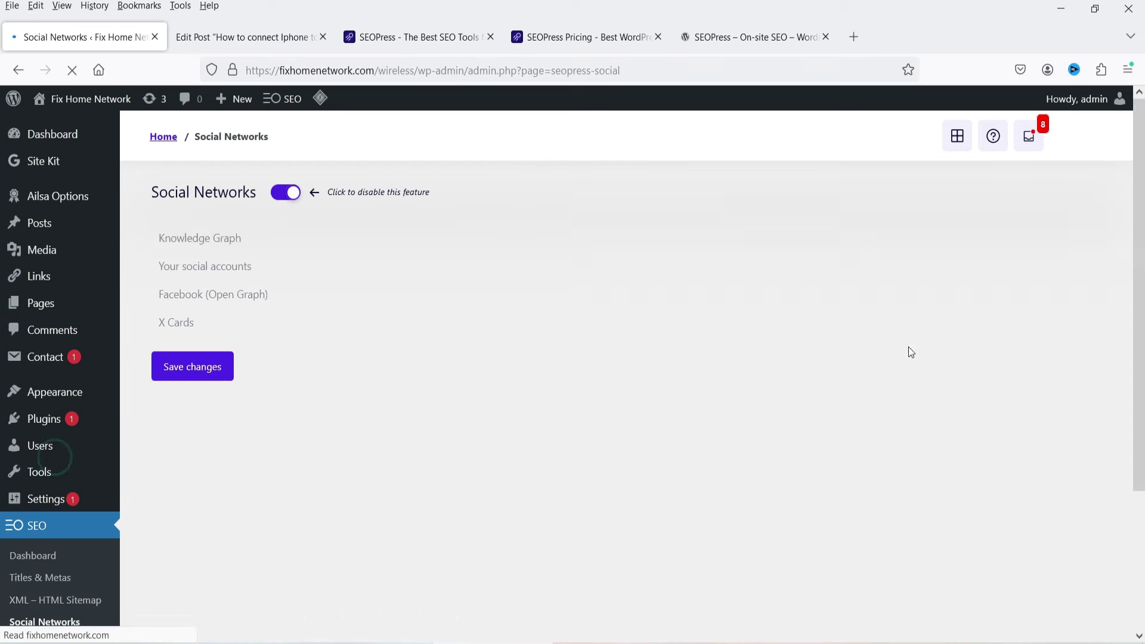
Scroll through the SEOPress Analytics tracking options, then move on to Instant Indexing.
{"action": "scroll", "coordinate": [647, 289], "scroll_direction": "down", "scroll_amount": 10}
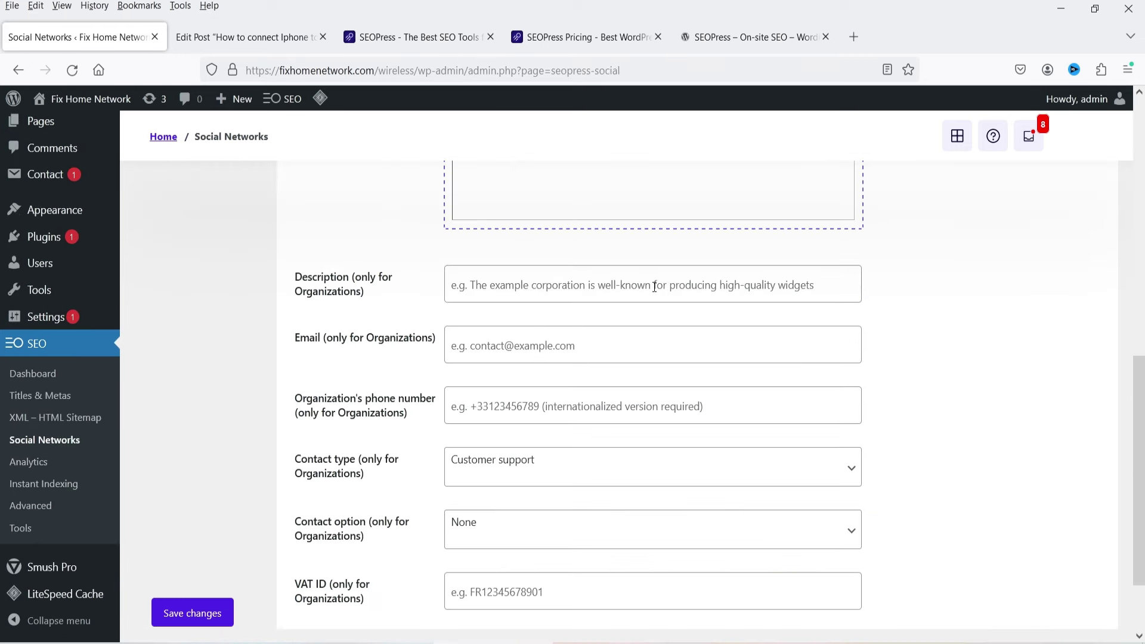
{"action": "scroll", "coordinate": [422, 312], "scroll_direction": "down", "scroll_amount": 2}
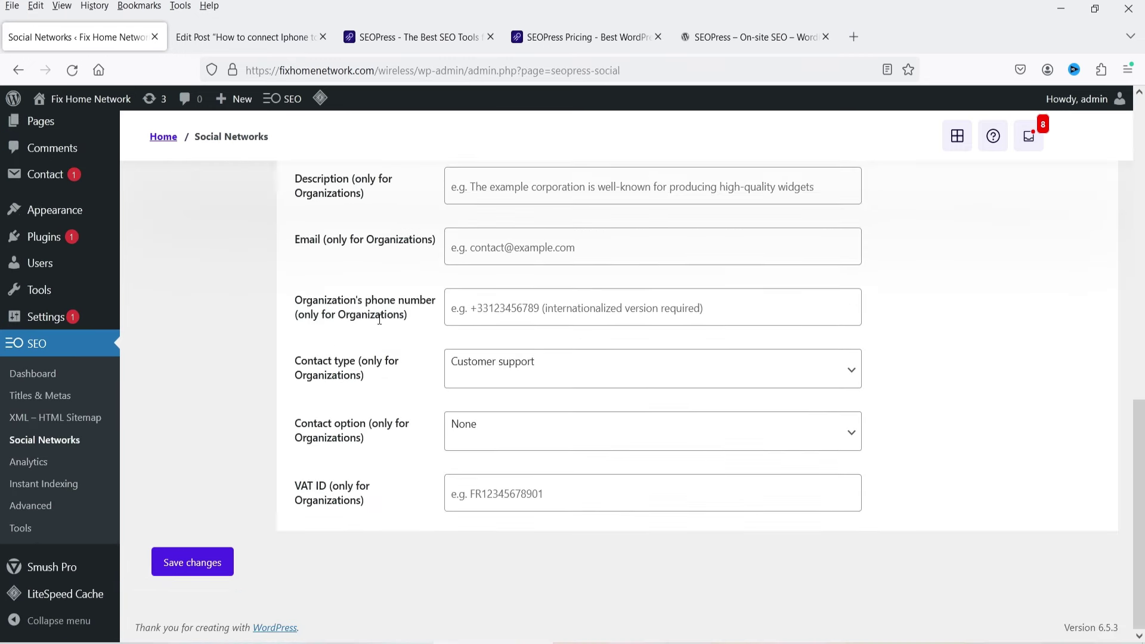
{"action": "left_click", "coordinate": [30, 462]}
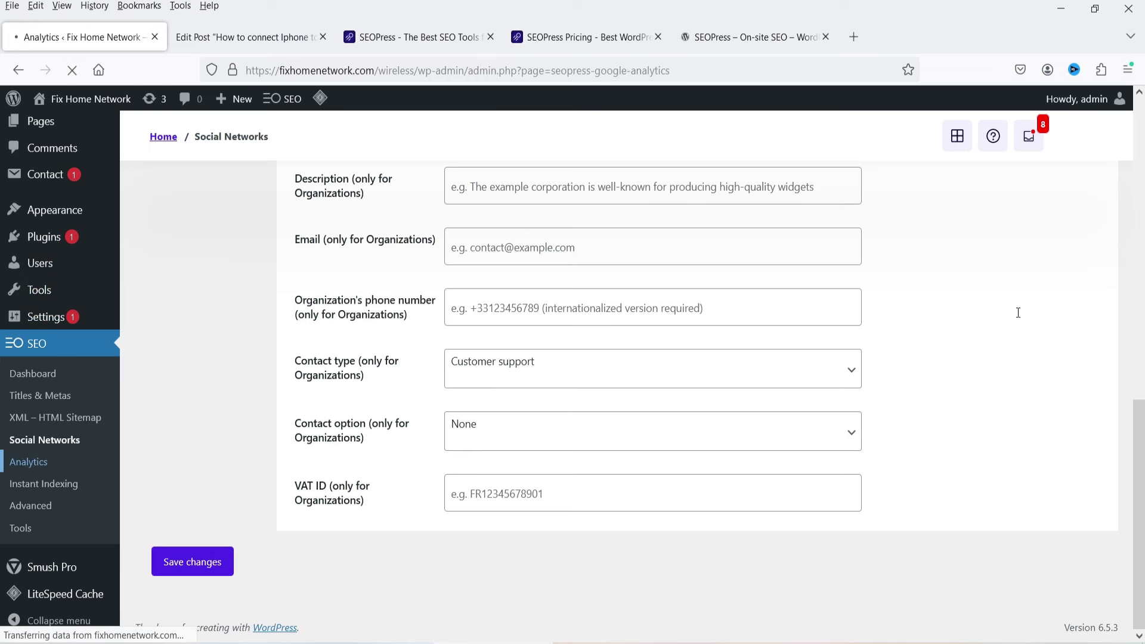
{"action": "scroll", "coordinate": [423, 340], "scroll_direction": "down", "scroll_amount": 2}
{"action": "scroll", "coordinate": [503, 322], "scroll_direction": "down", "scroll_amount": 2}
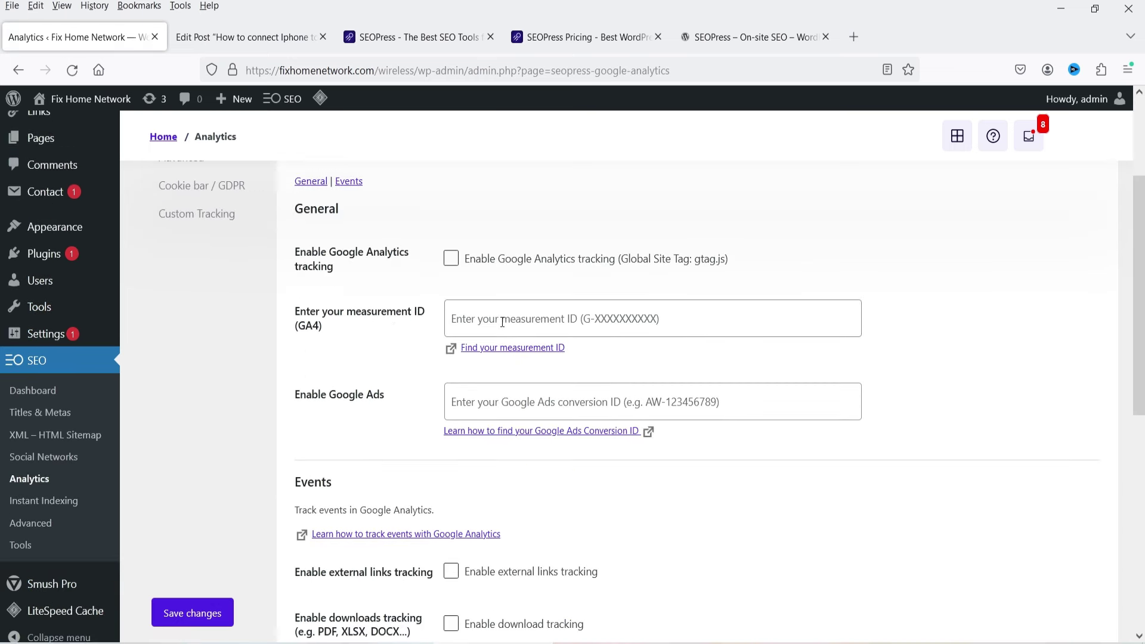
{"action": "scroll", "coordinate": [396, 337], "scroll_direction": "down", "scroll_amount": 3}
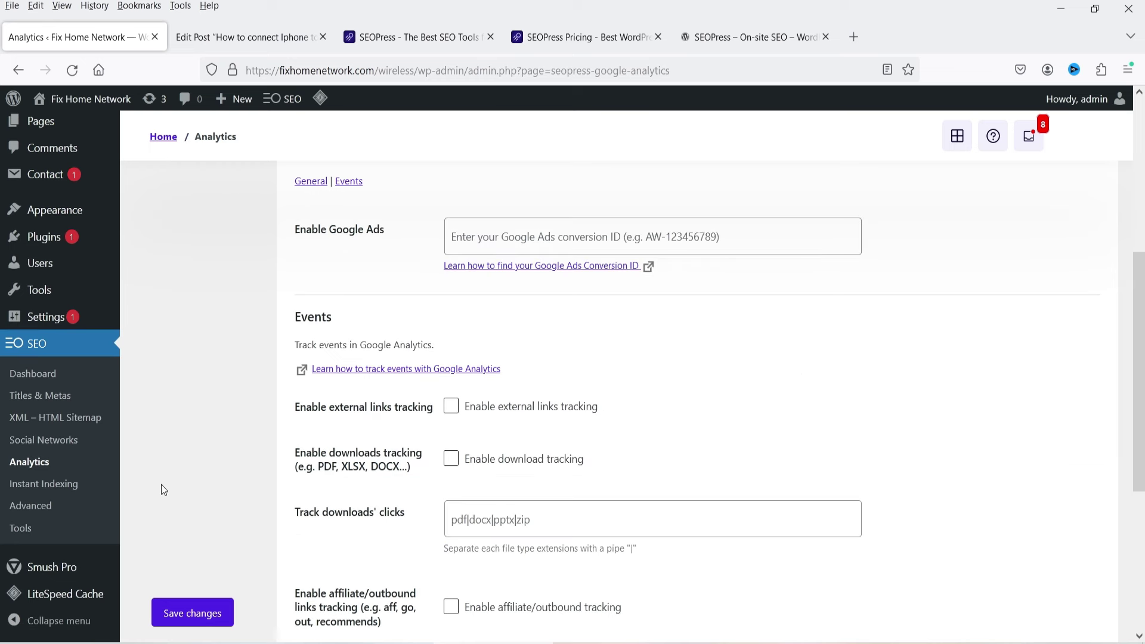
{"action": "left_click", "coordinate": [51, 485]}
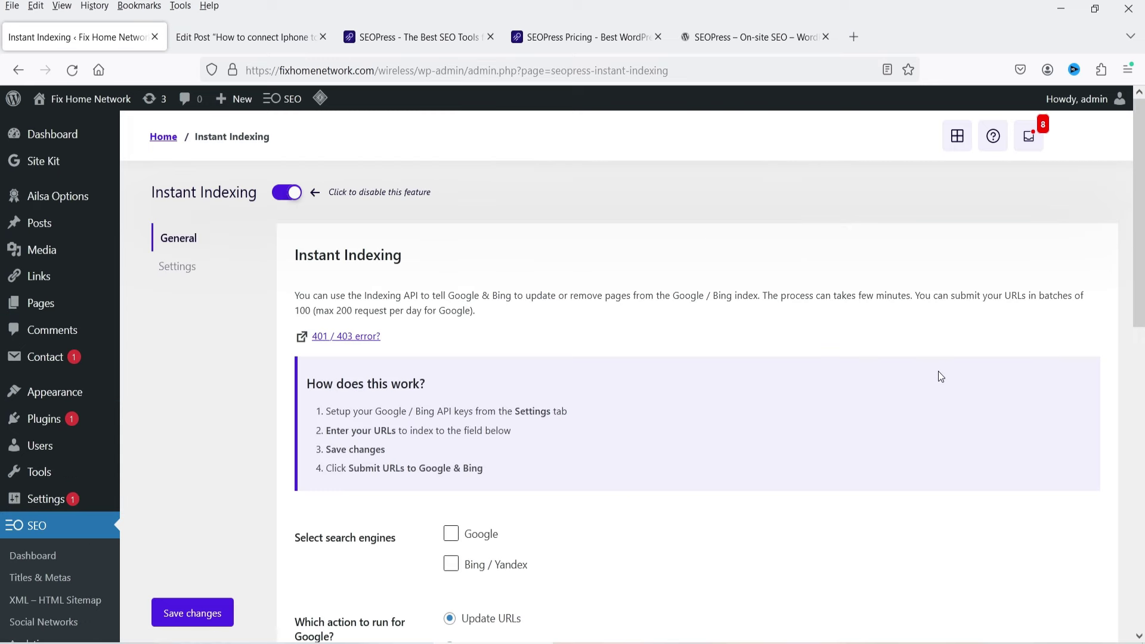
Choose Google and Bing / Yandex as instant-indexing engines, then go to Image SEO & Advanced.
{"action": "scroll", "coordinate": [937, 371], "scroll_direction": "down", "scroll_amount": 4}
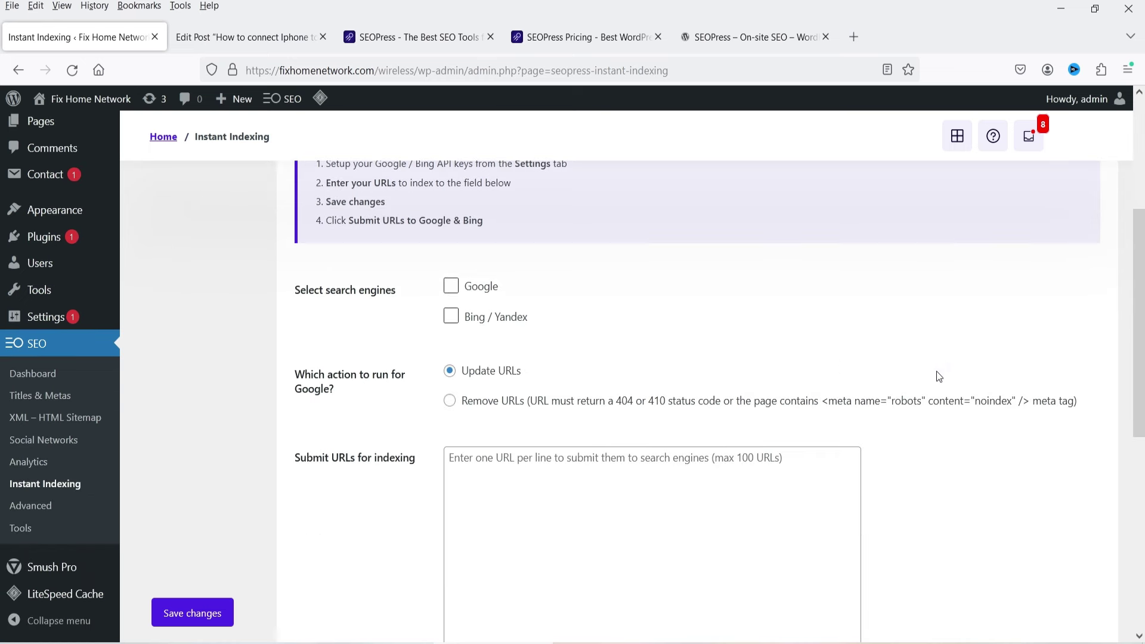
{"action": "left_click", "coordinate": [452, 286]}
{"action": "left_click", "coordinate": [452, 316]}
{"action": "left_click", "coordinate": [568, 457]}
{"action": "scroll", "coordinate": [458, 529], "scroll_direction": "down", "scroll_amount": 4}
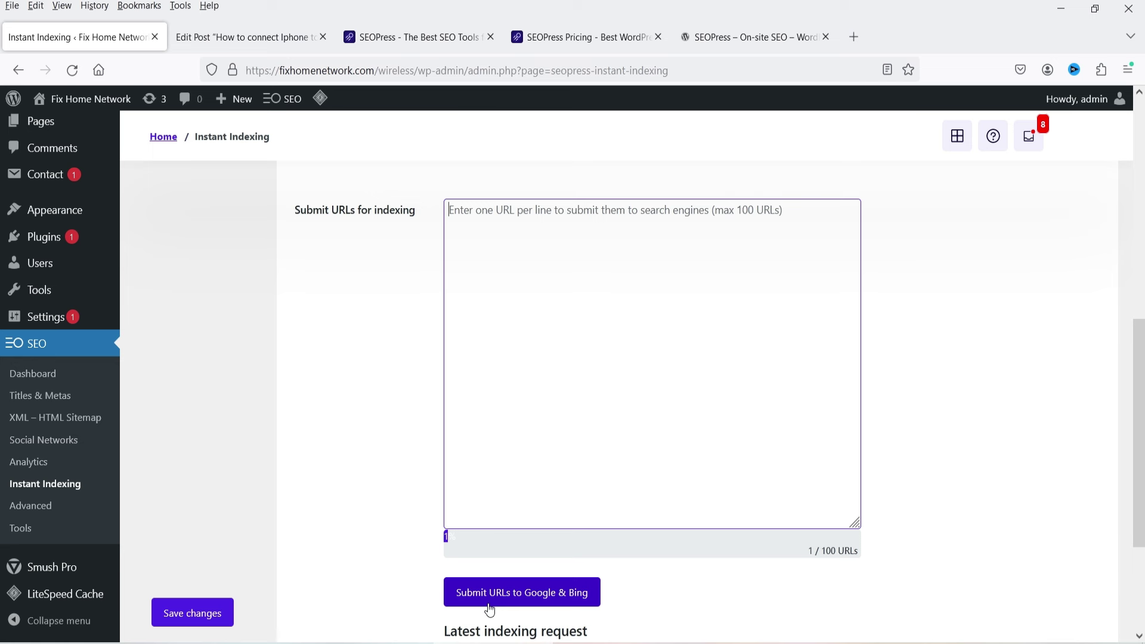
{"action": "left_click", "coordinate": [27, 504]}
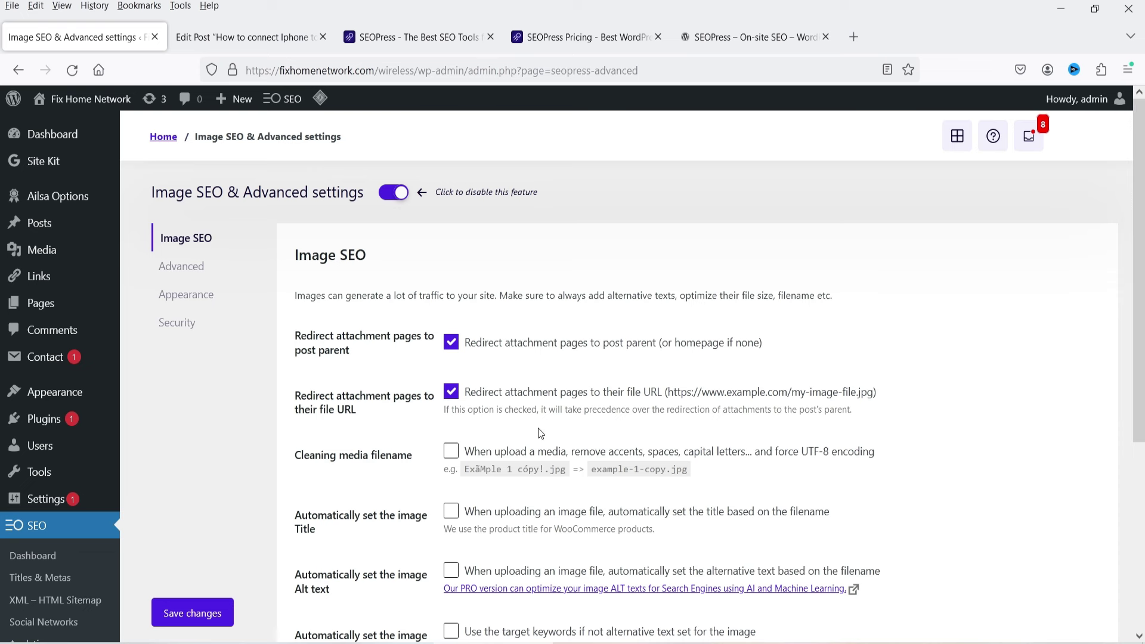
Enable 'Automatically set the image Alt text', save, and return to the post editor.
{"action": "scroll", "coordinate": [488, 460], "scroll_direction": "down", "scroll_amount": 3}
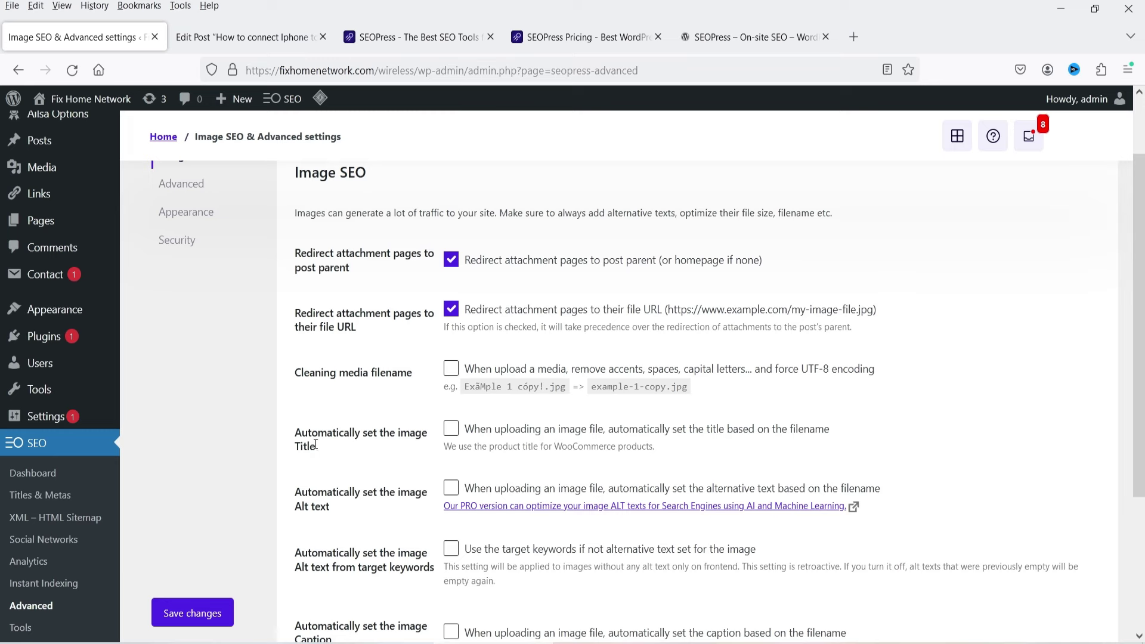
{"action": "scroll", "coordinate": [318, 460], "scroll_direction": "down", "scroll_amount": 3}
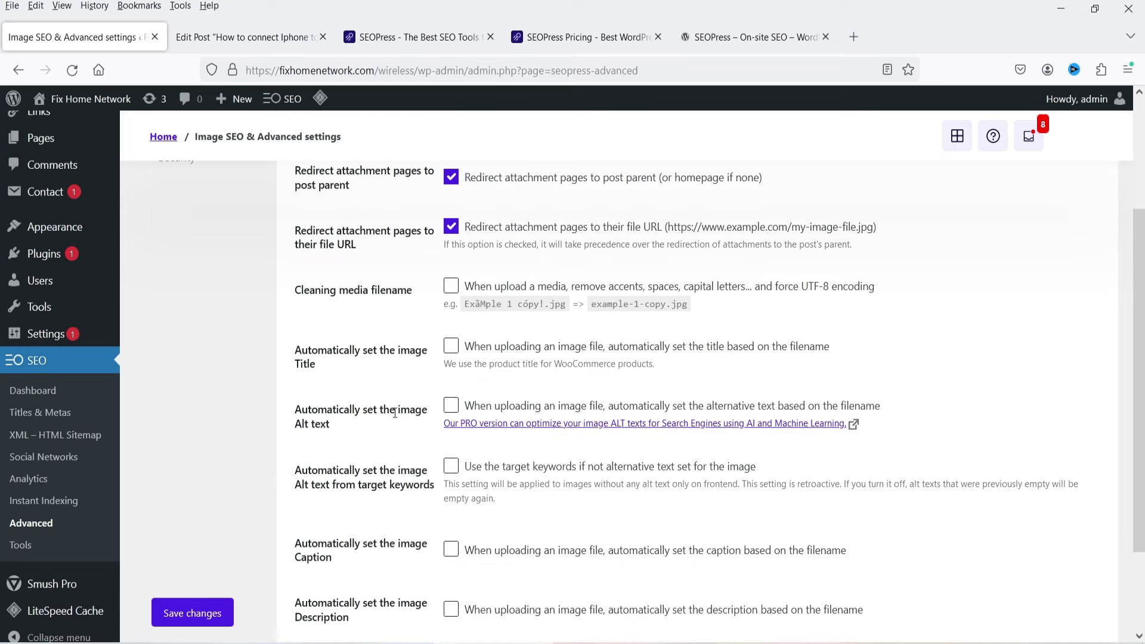
{"action": "left_click", "coordinate": [447, 408]}
{"action": "scroll", "coordinate": [364, 434], "scroll_direction": "down", "scroll_amount": 2}
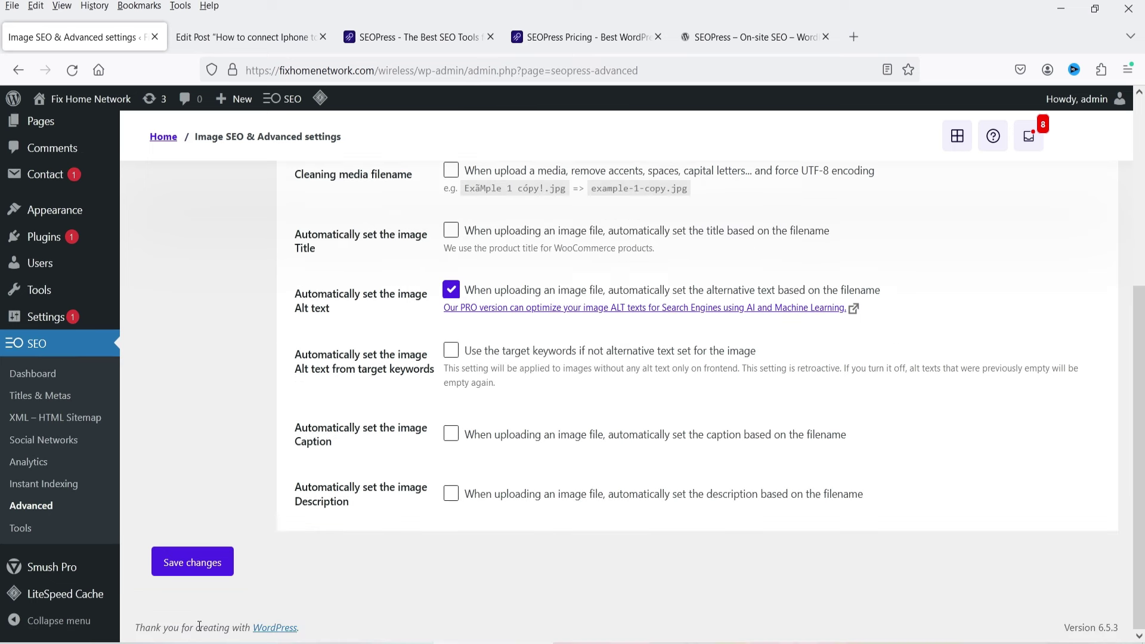
{"action": "left_click", "coordinate": [202, 573]}
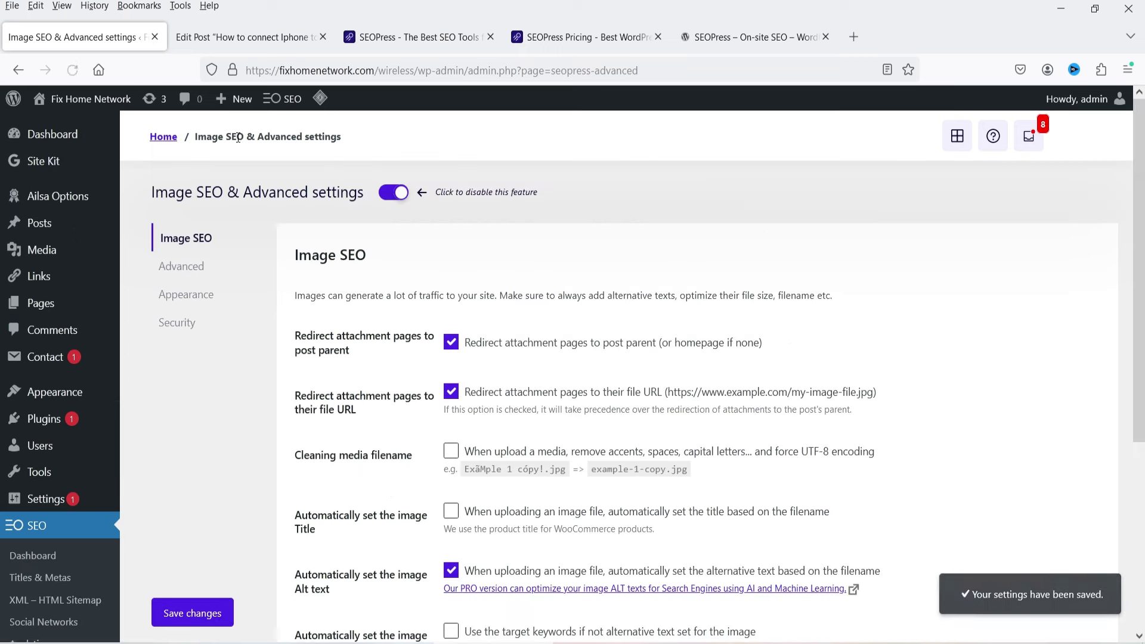
{"action": "left_click", "coordinate": [256, 37]}
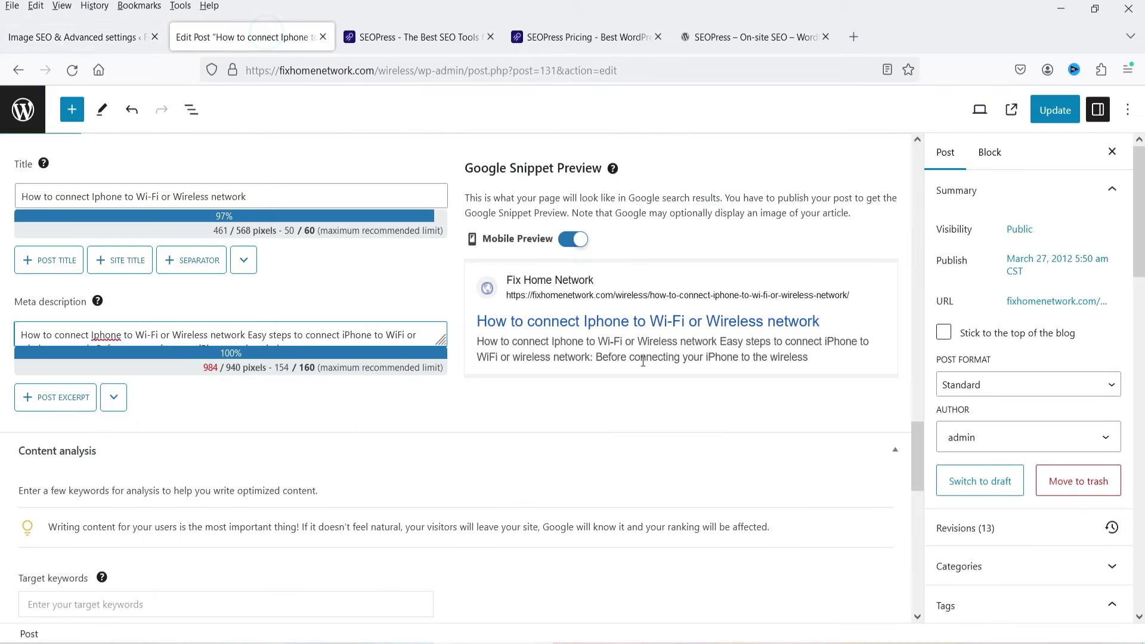
Turn Mobile Preview off so the post's Google snippet shows the desktop layout.
{"action": "scroll", "coordinate": [249, 197], "scroll_direction": "up", "scroll_amount": 1}
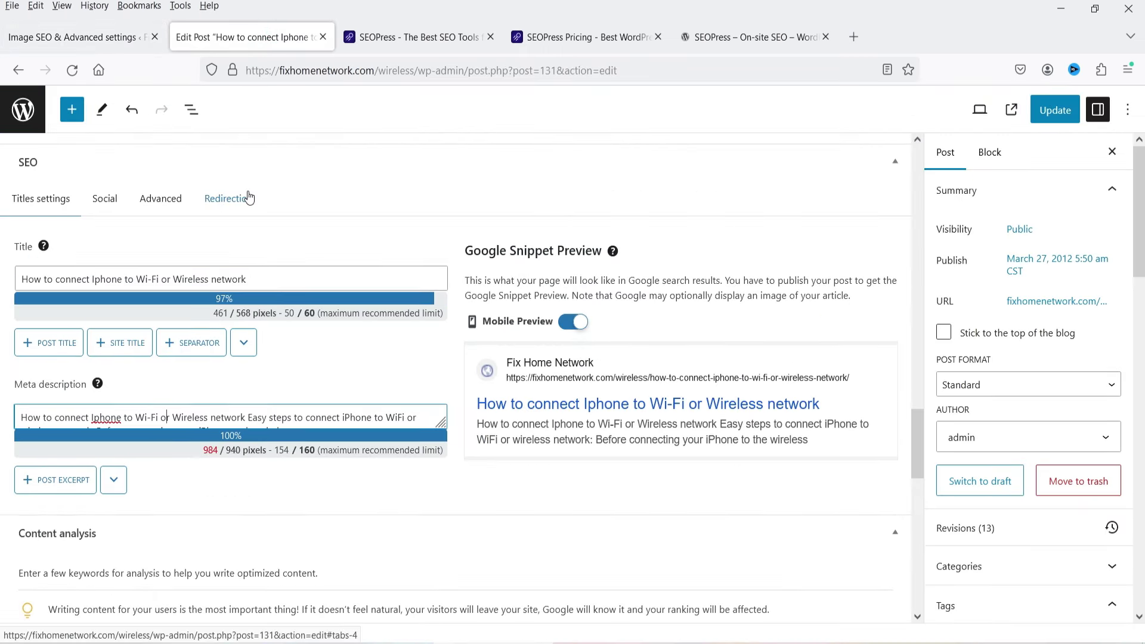
{"action": "scroll", "coordinate": [249, 198], "scroll_direction": "up", "scroll_amount": 15}
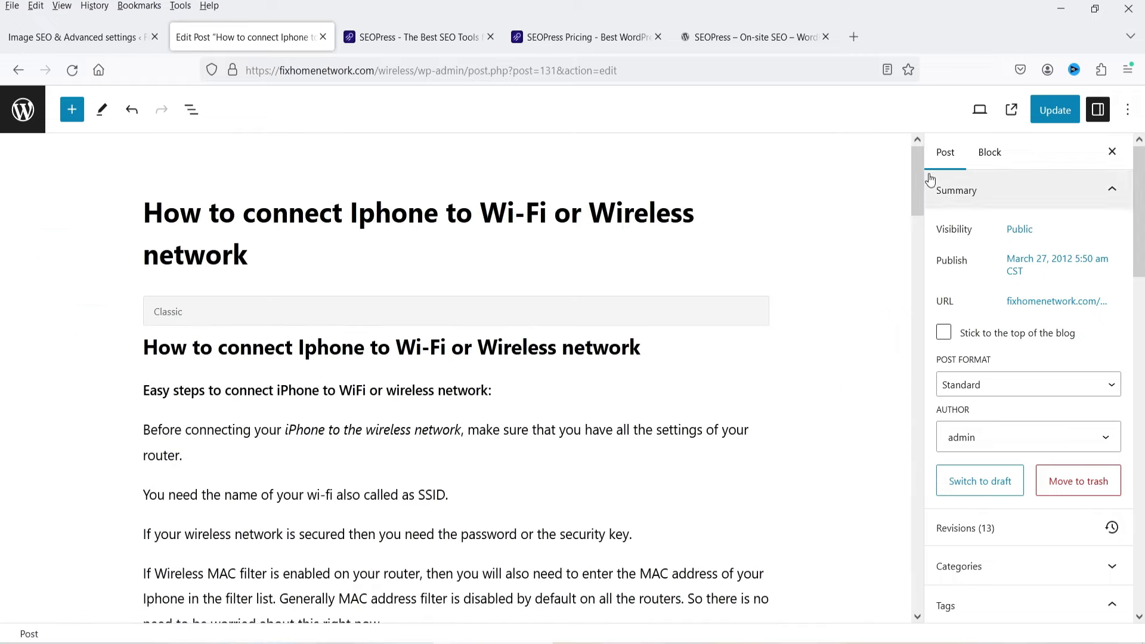
{"action": "left_click_drag", "start_coordinate": [918, 169], "coordinate": [929, 298]}
{"action": "scroll", "coordinate": [814, 302], "scroll_direction": "down", "scroll_amount": 15}
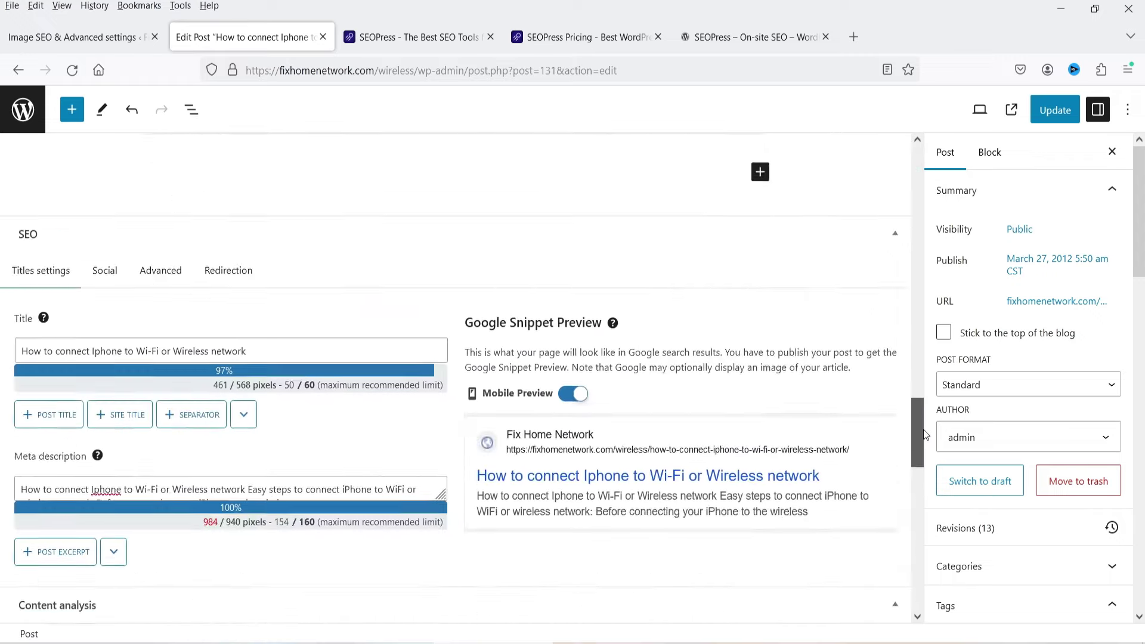
{"action": "scroll", "coordinate": [813, 302], "scroll_direction": "up", "scroll_amount": 3}
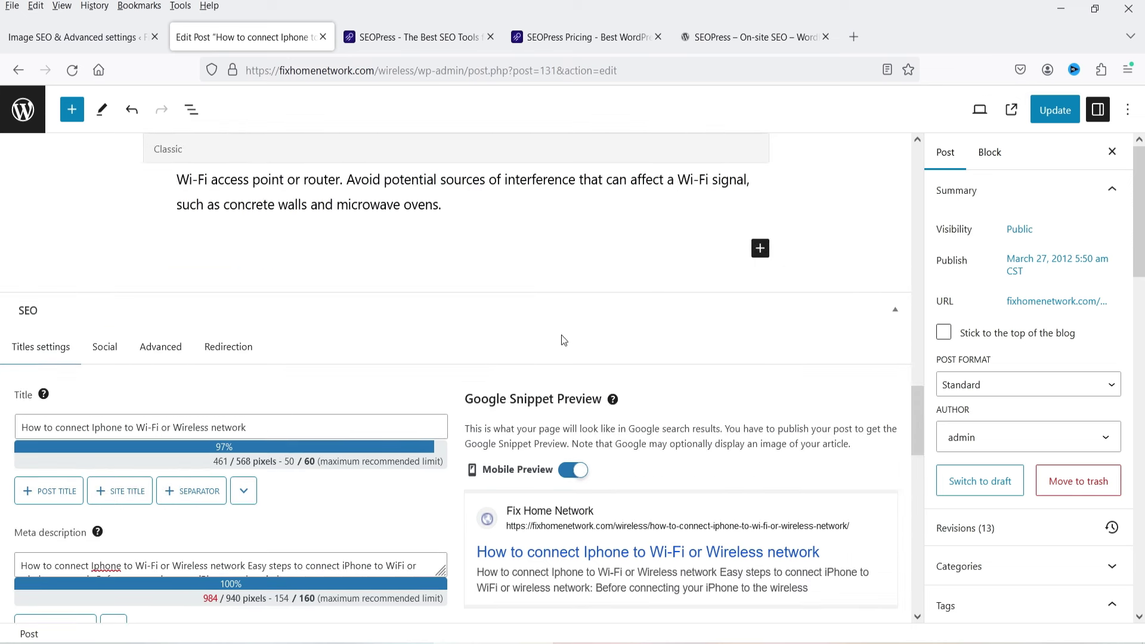
{"action": "scroll", "coordinate": [266, 336], "scroll_direction": "down", "scroll_amount": 1}
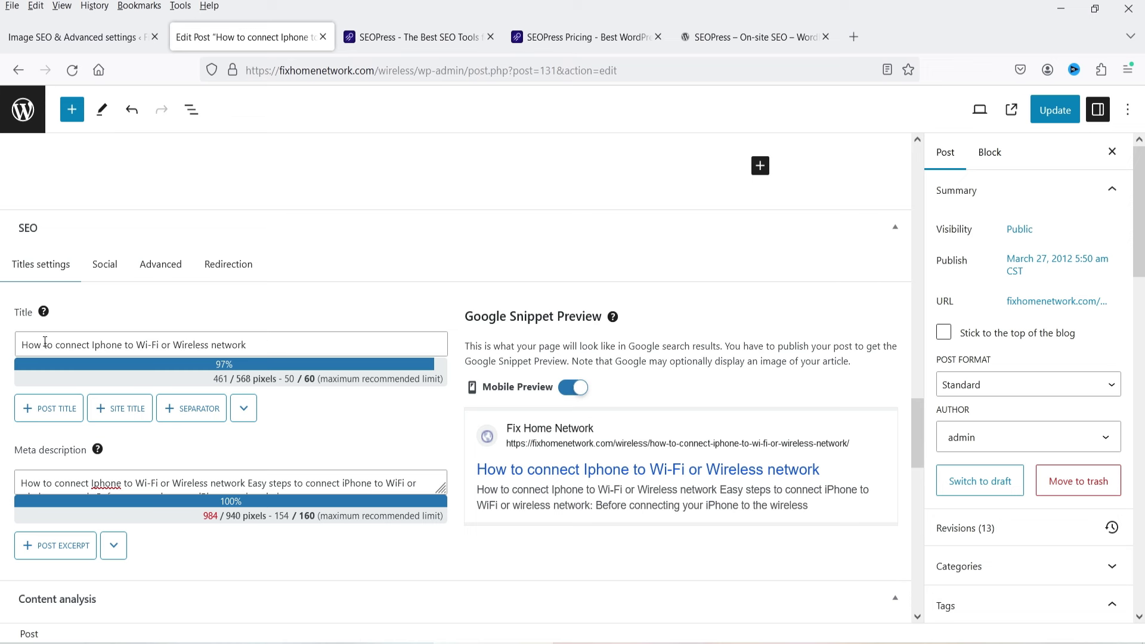
{"action": "scroll", "coordinate": [527, 245], "scroll_direction": "down", "scroll_amount": 2}
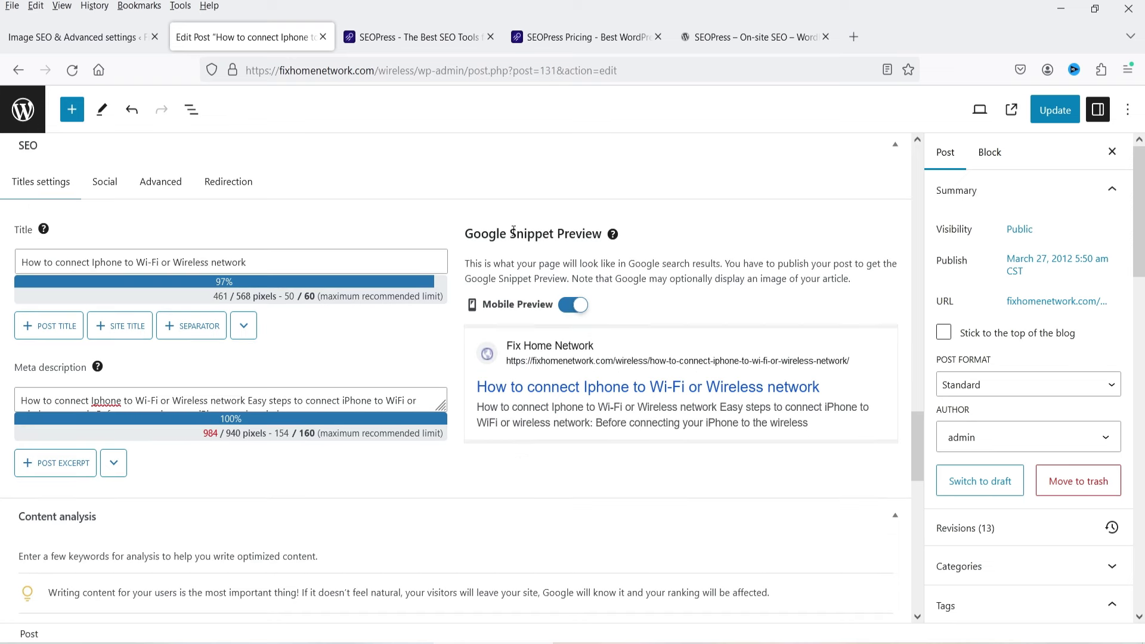
{"action": "left_click", "coordinate": [572, 304]}
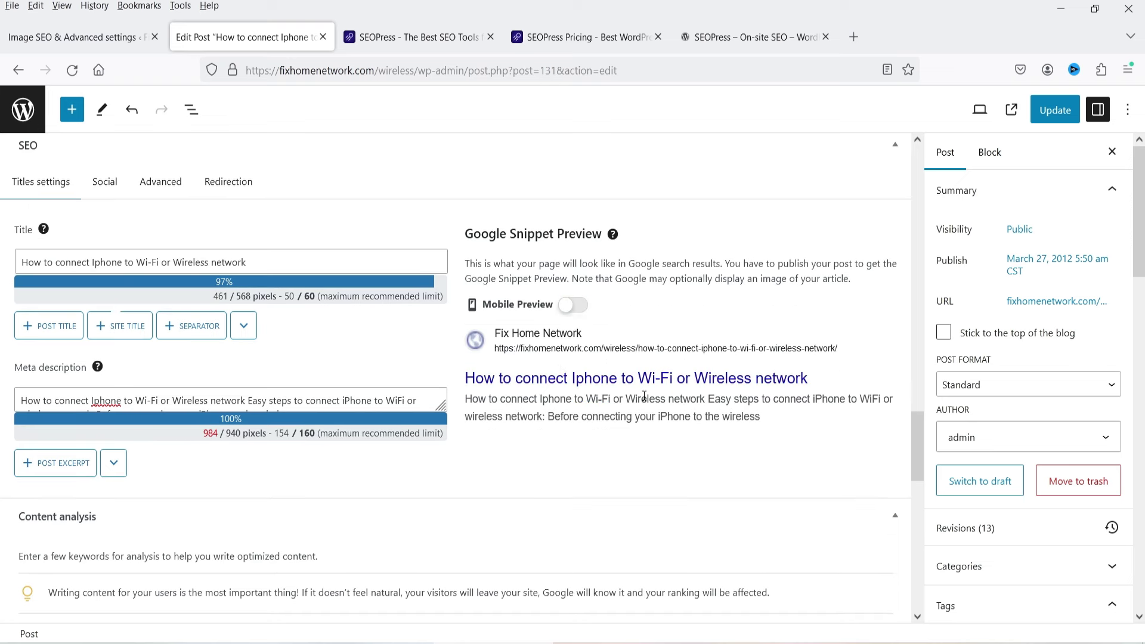
{"action": "left_click", "coordinate": [576, 305]}
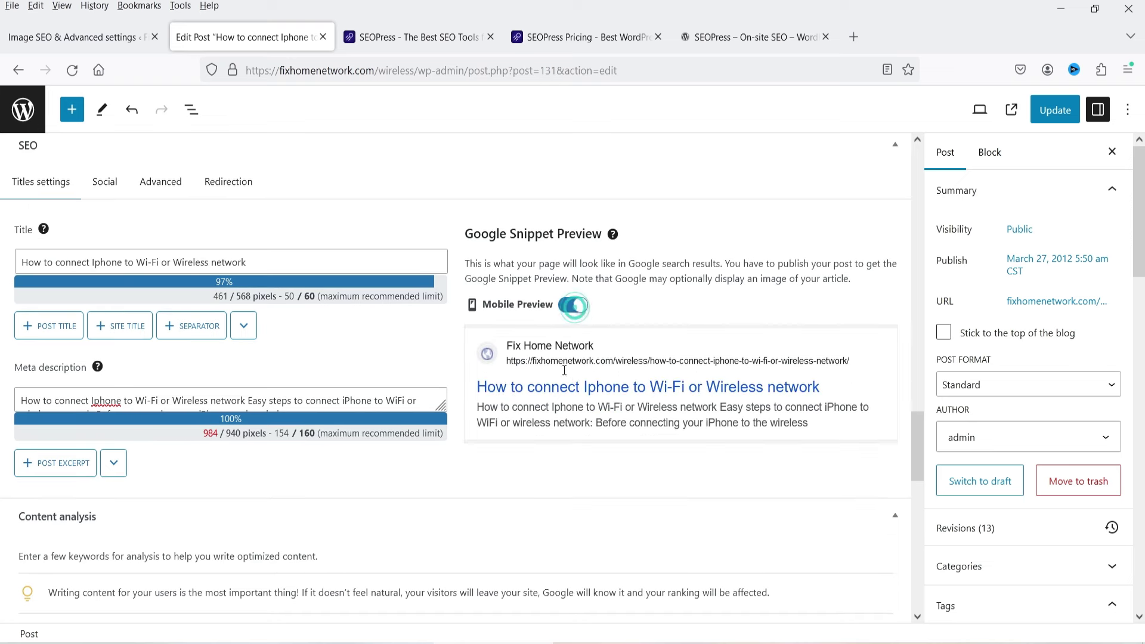
{"action": "left_click", "coordinate": [571, 306]}
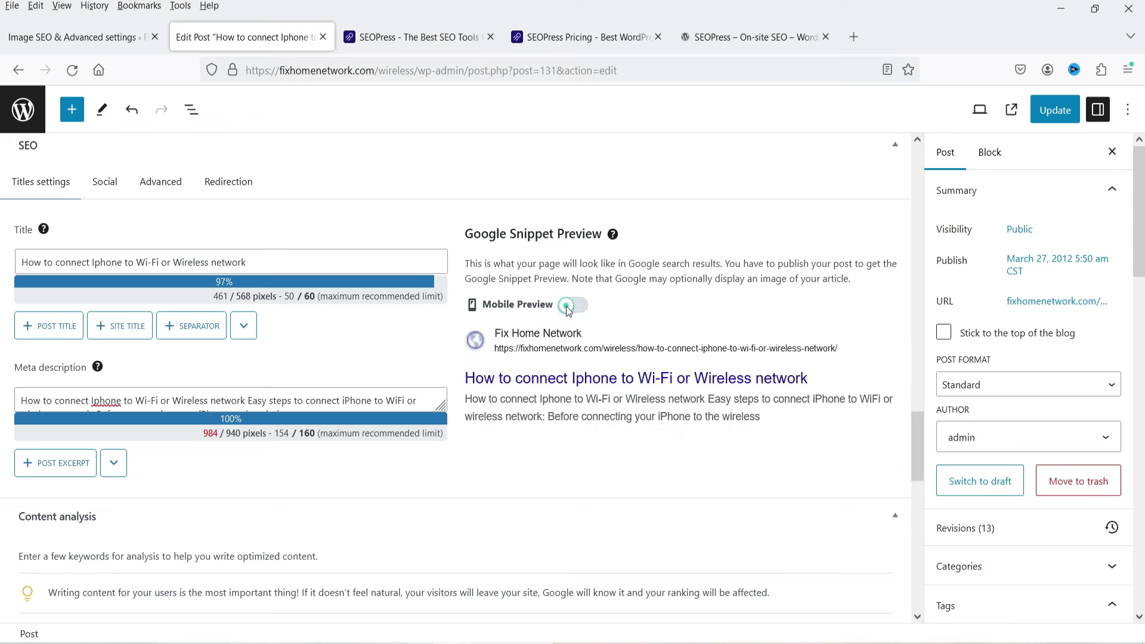
Scroll to Content analysis, rated Should be improved with no target keywords.
{"action": "scroll", "coordinate": [261, 271], "scroll_direction": "down", "scroll_amount": 1}
{"action": "scroll", "coordinate": [261, 271], "scroll_direction": "down", "scroll_amount": 3}
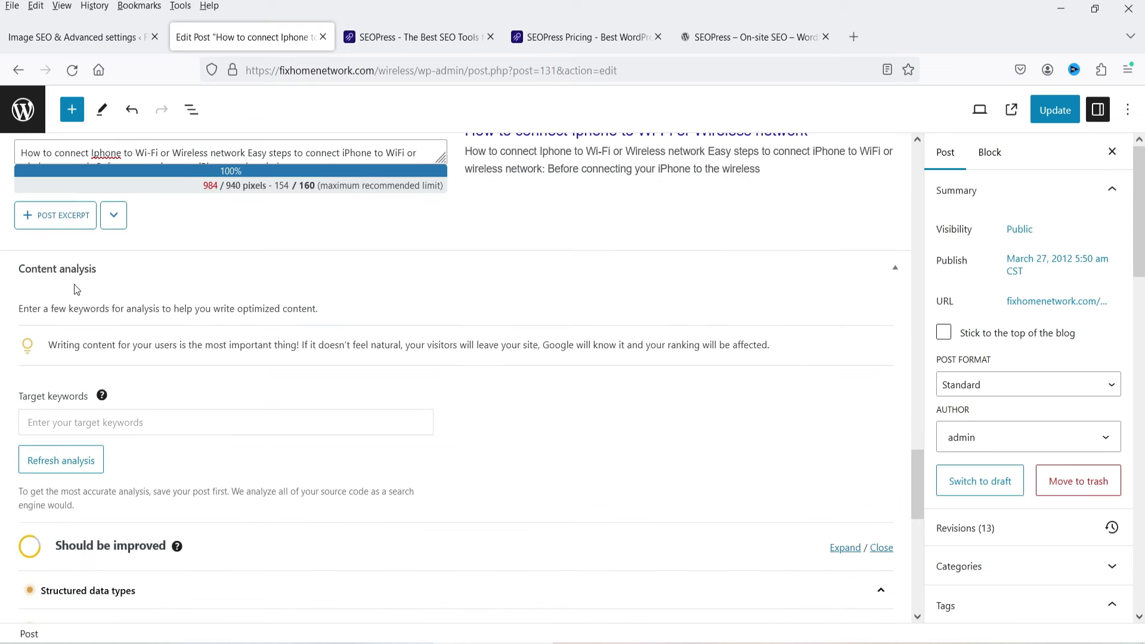
{"action": "scroll", "coordinate": [309, 311], "scroll_direction": "down", "scroll_amount": 3}
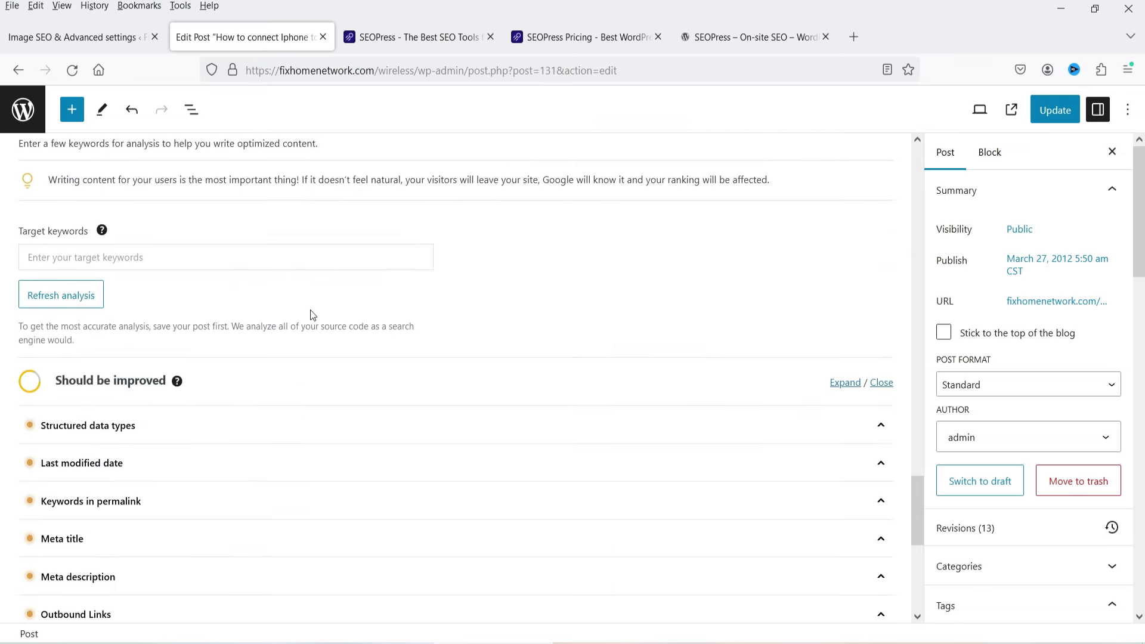
{"action": "scroll", "coordinate": [109, 340], "scroll_direction": "up", "scroll_amount": 2}
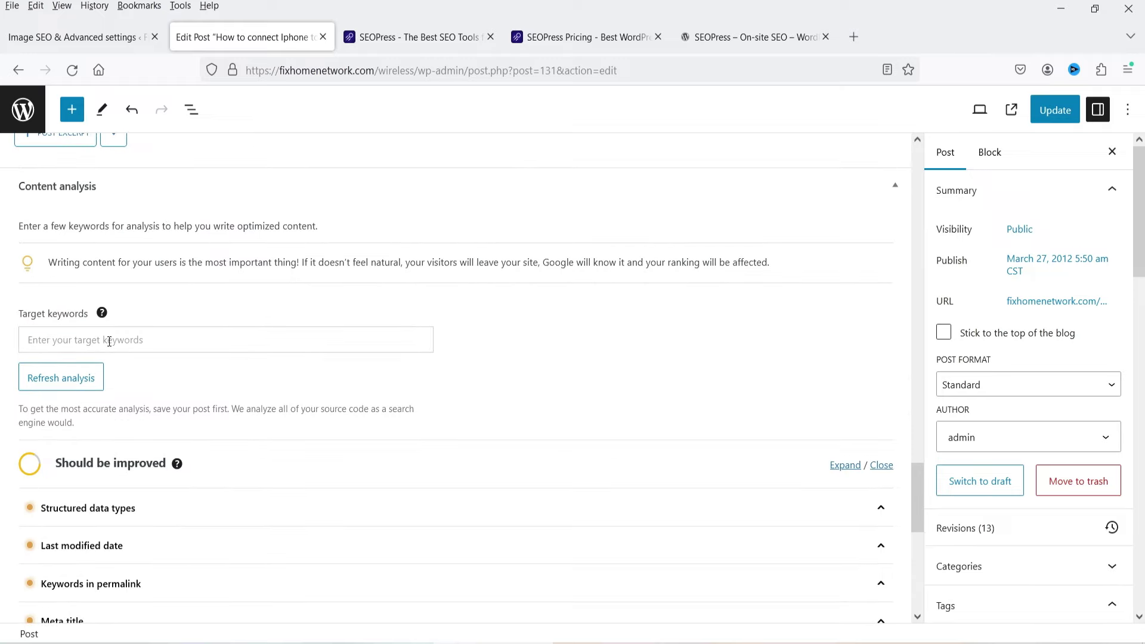
Add 'connect Iphone to Wi-Fi' as the target keyword and rerun the content analysis.
{"action": "scroll", "coordinate": [162, 339], "scroll_direction": "up", "scroll_amount": 20}
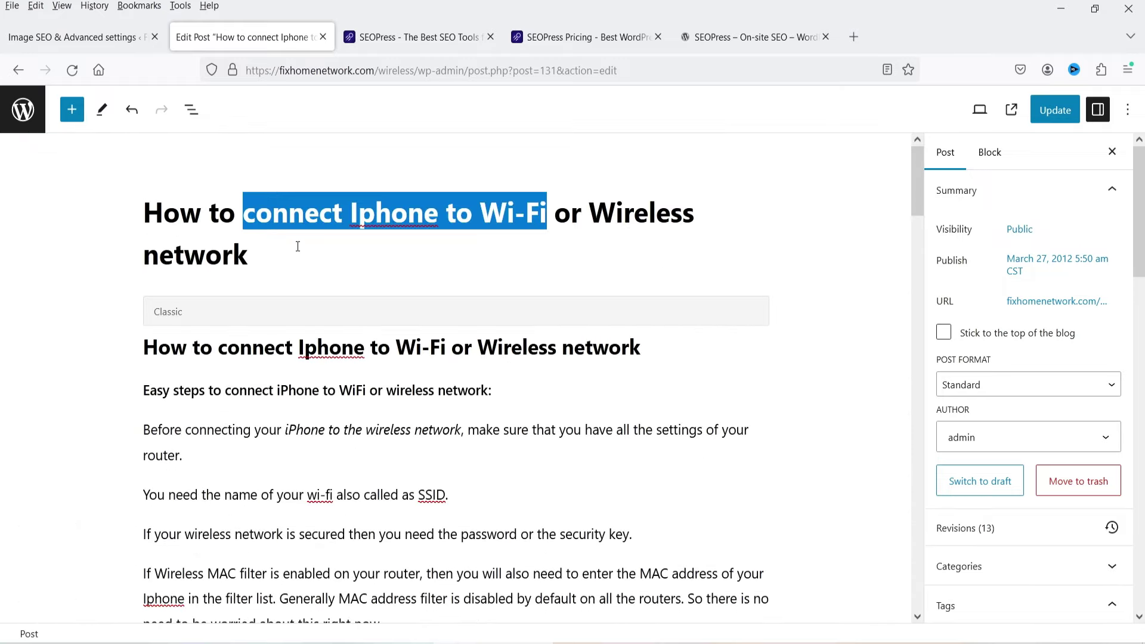
{"action": "scroll", "coordinate": [516, 328], "scroll_direction": "down", "scroll_amount": 20}
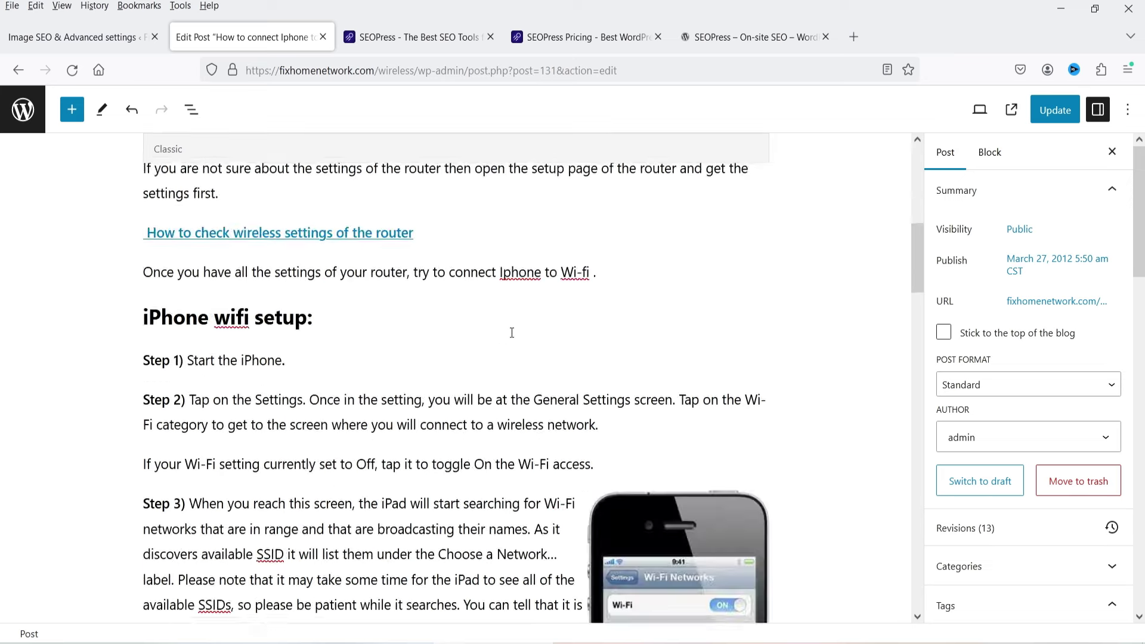
{"action": "scroll", "coordinate": [512, 342], "scroll_direction": "down", "scroll_amount": 9}
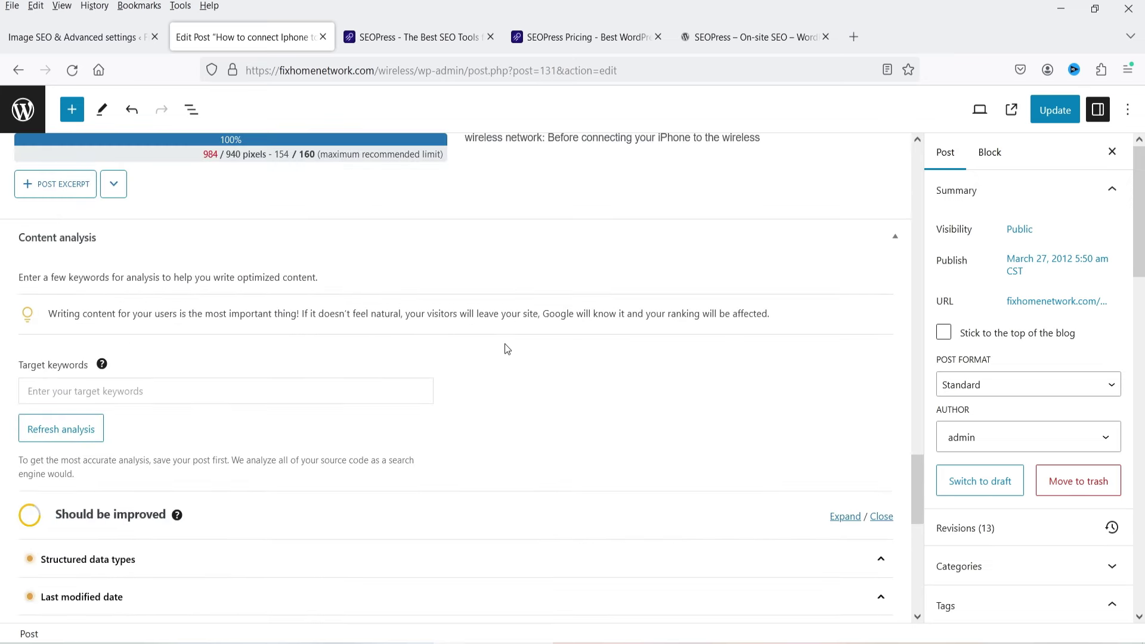
{"action": "scroll", "coordinate": [106, 232], "scroll_direction": "up", "scroll_amount": 3}
{"action": "left_click", "coordinate": [90, 309]}
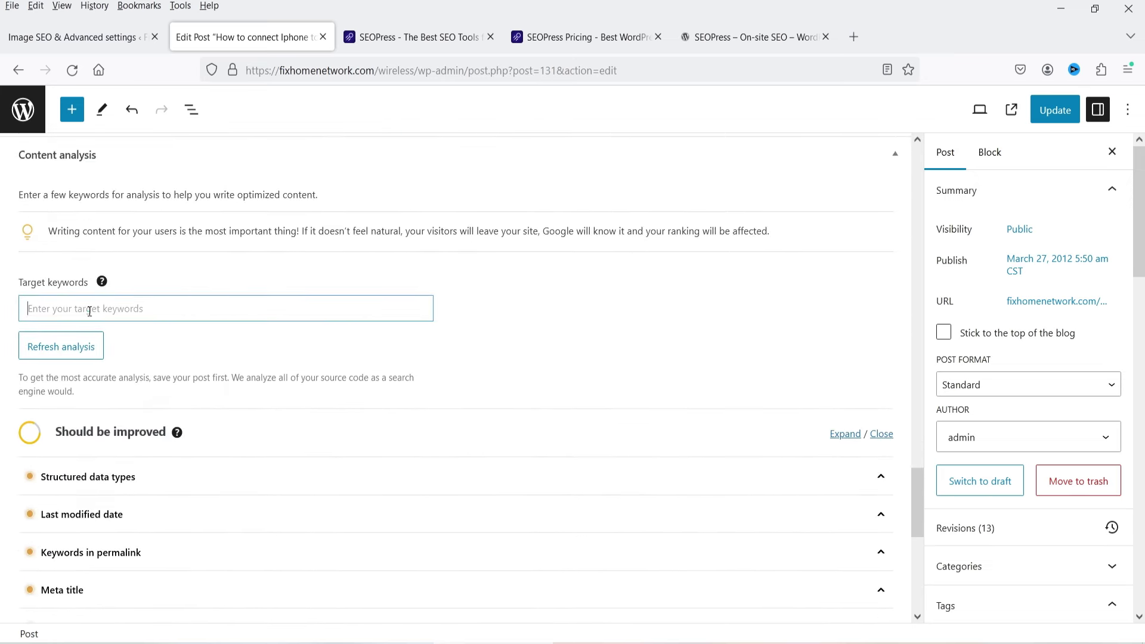
{"action": "type", "text": "connect Iphone to Wi-Fi"}
{"action": "left_click", "coordinate": [82, 346]}
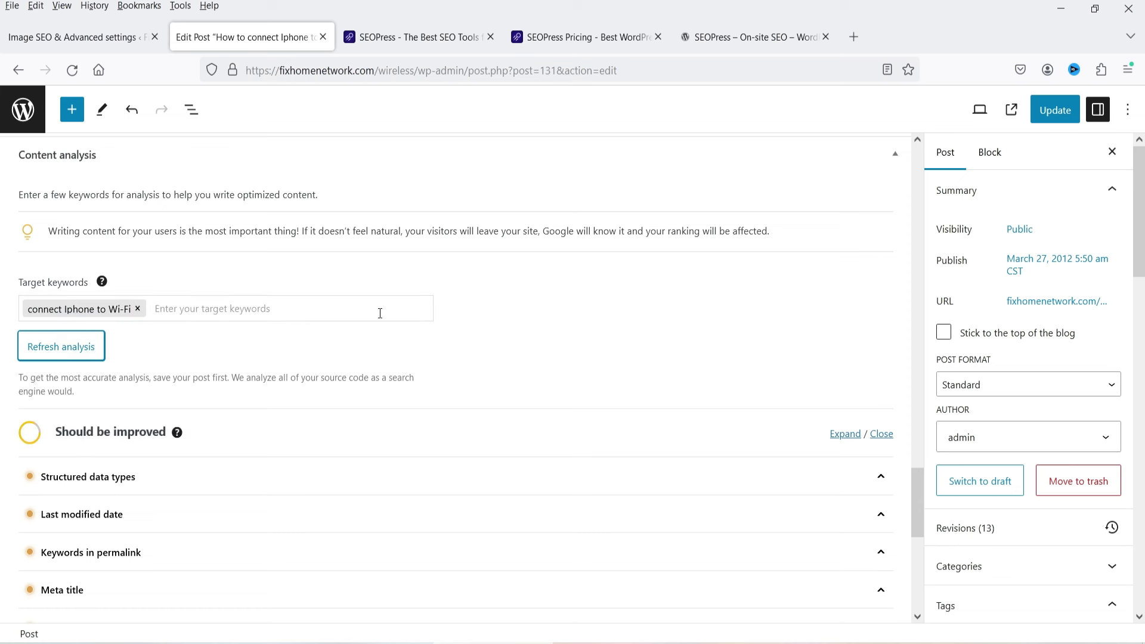
Expand all analysis results and show the post's URL panel with its permalink slug.
{"action": "scroll", "coordinate": [365, 332], "scroll_direction": "down", "scroll_amount": 3}
{"action": "left_click", "coordinate": [847, 270]}
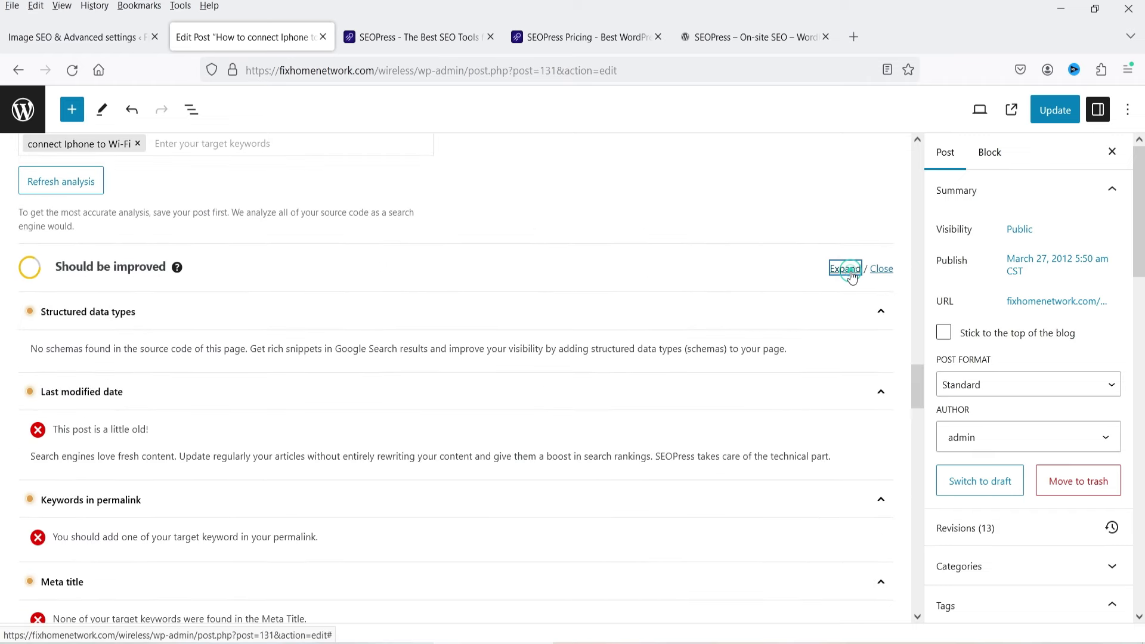
{"action": "scroll", "coordinate": [263, 387], "scroll_direction": "down", "scroll_amount": 3}
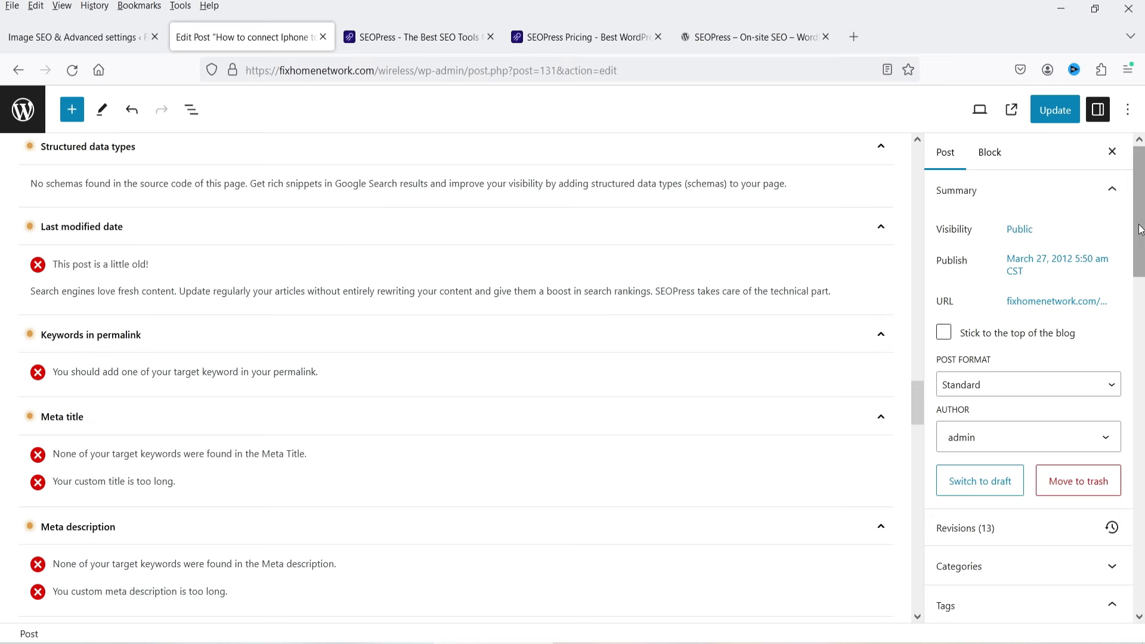
{"action": "left_click", "coordinate": [1048, 306]}
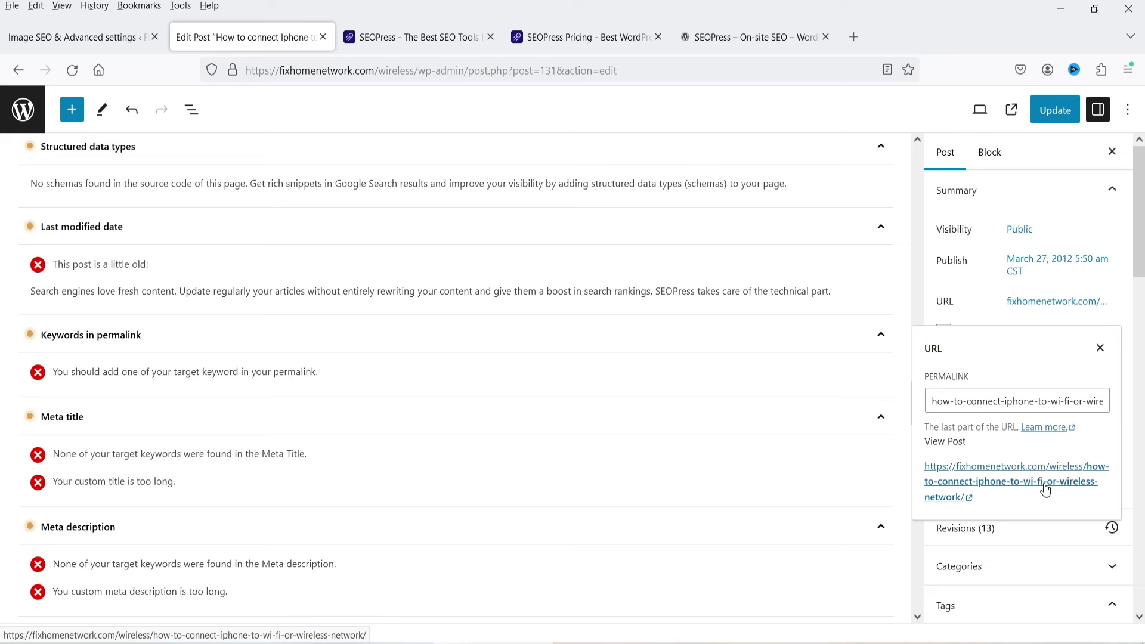
{"action": "scroll", "coordinate": [199, 238], "scroll_direction": "up", "scroll_amount": 4}
Replace the old target keyword chip with 'connect iphone to wifi'.
{"action": "left_click", "coordinate": [70, 227]}
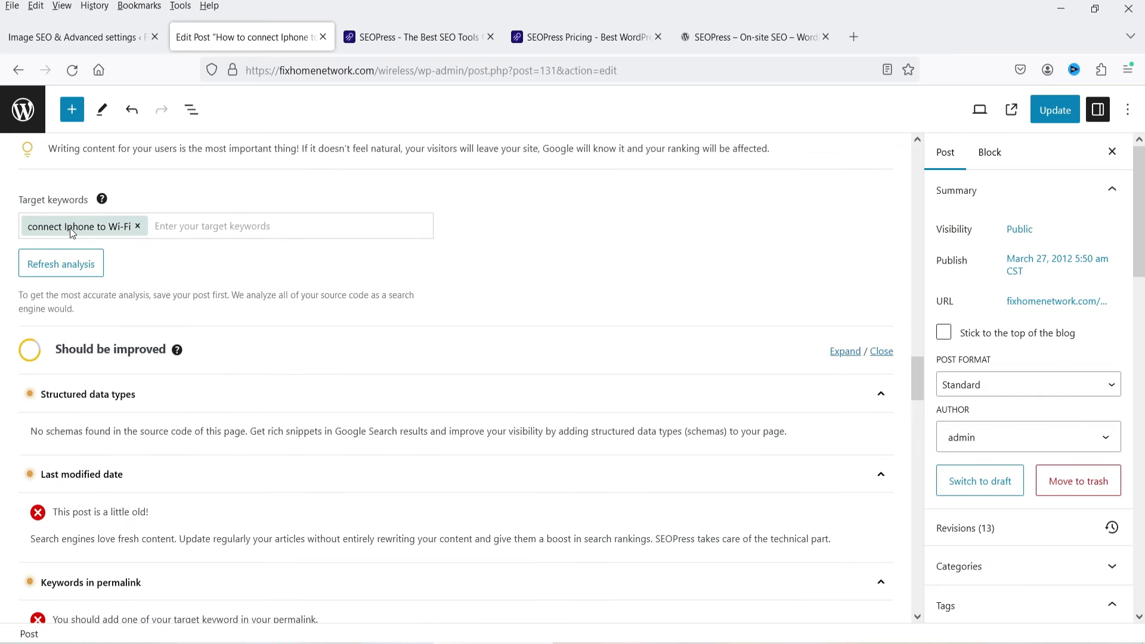
{"action": "left_click", "coordinate": [137, 226]}
{"action": "left_click", "coordinate": [102, 226]}
{"action": "type", "text": "connect iphone to wifi"}
{"action": "key", "text": "Return"}
Rerun the content analysis and expand all checks to review the results.
{"action": "left_click", "coordinate": [88, 266]}
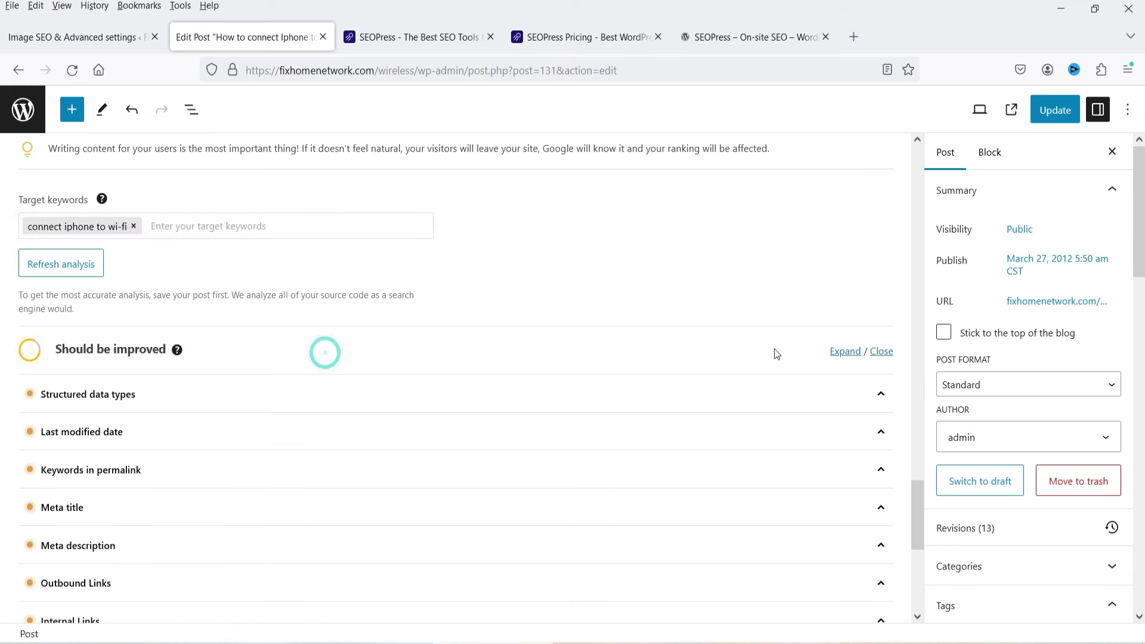
{"action": "left_click", "coordinate": [845, 351]}
{"action": "scroll", "coordinate": [331, 338], "scroll_direction": "down", "scroll_amount": 2}
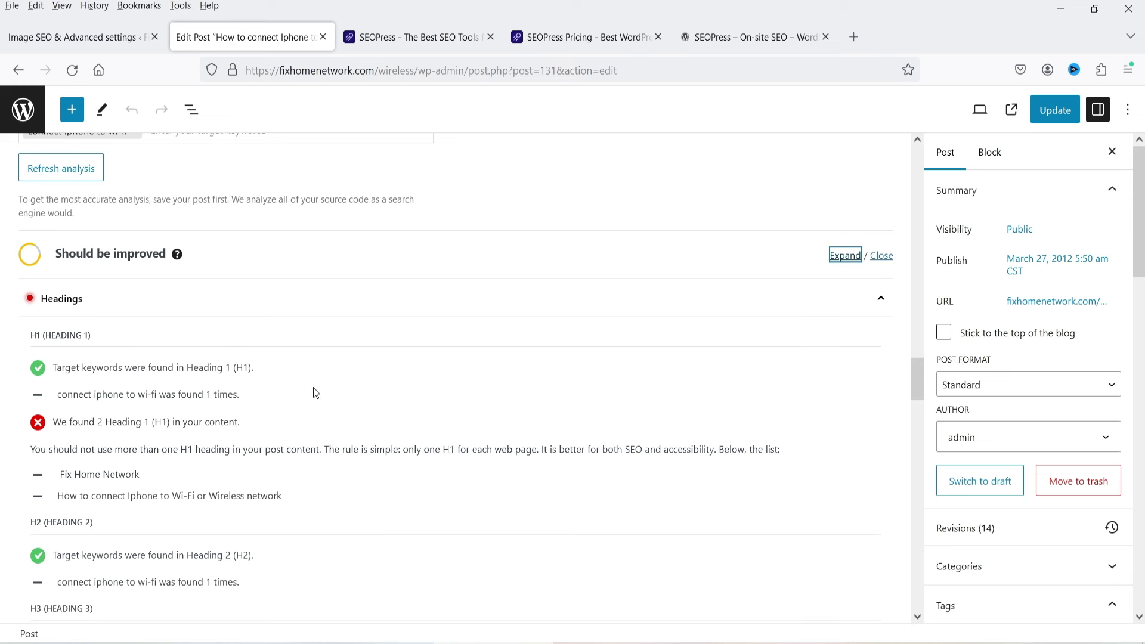
{"action": "scroll", "coordinate": [314, 391], "scroll_direction": "down", "scroll_amount": 3}
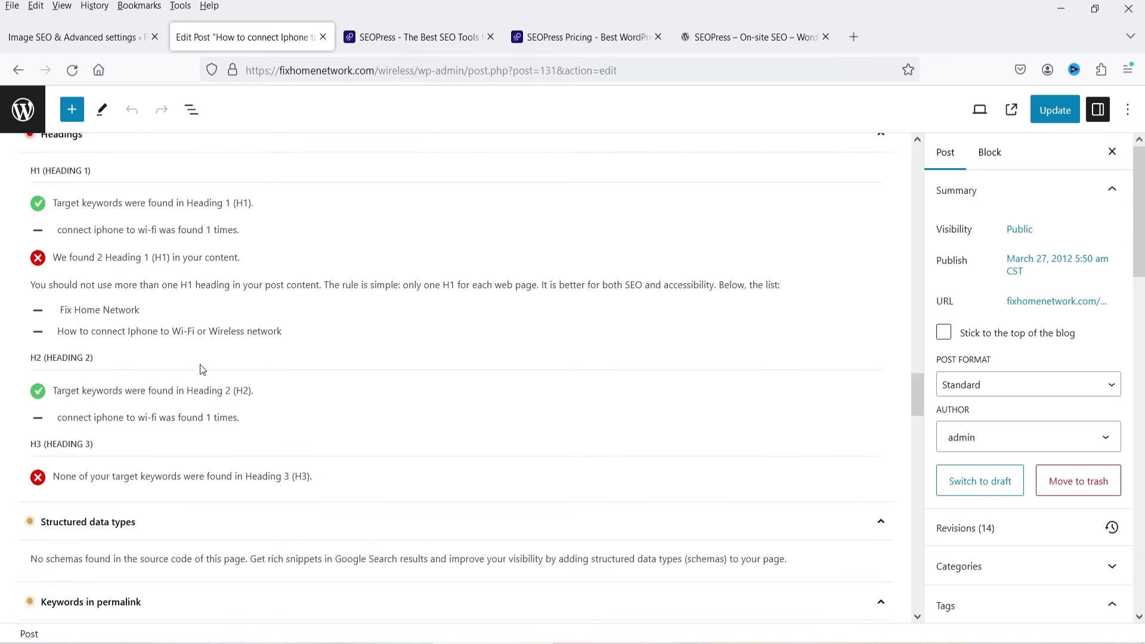
{"action": "scroll", "coordinate": [298, 367], "scroll_direction": "down", "scroll_amount": 3}
{"action": "scroll", "coordinate": [167, 295], "scroll_direction": "down", "scroll_amount": 3}
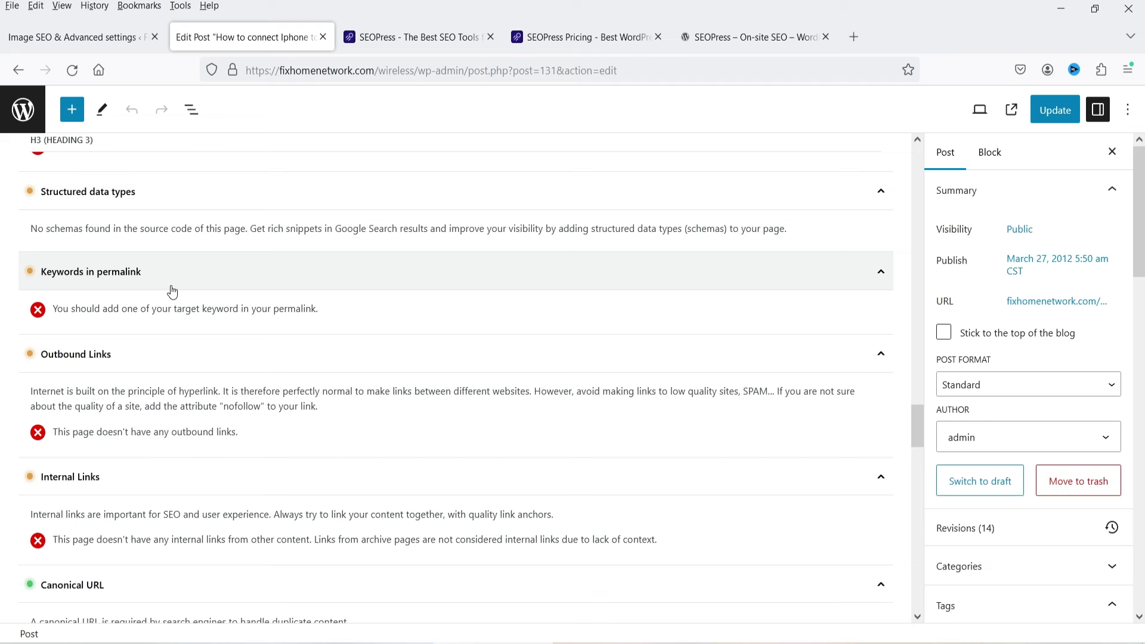
{"action": "scroll", "coordinate": [231, 284], "scroll_direction": "down", "scroll_amount": 20}
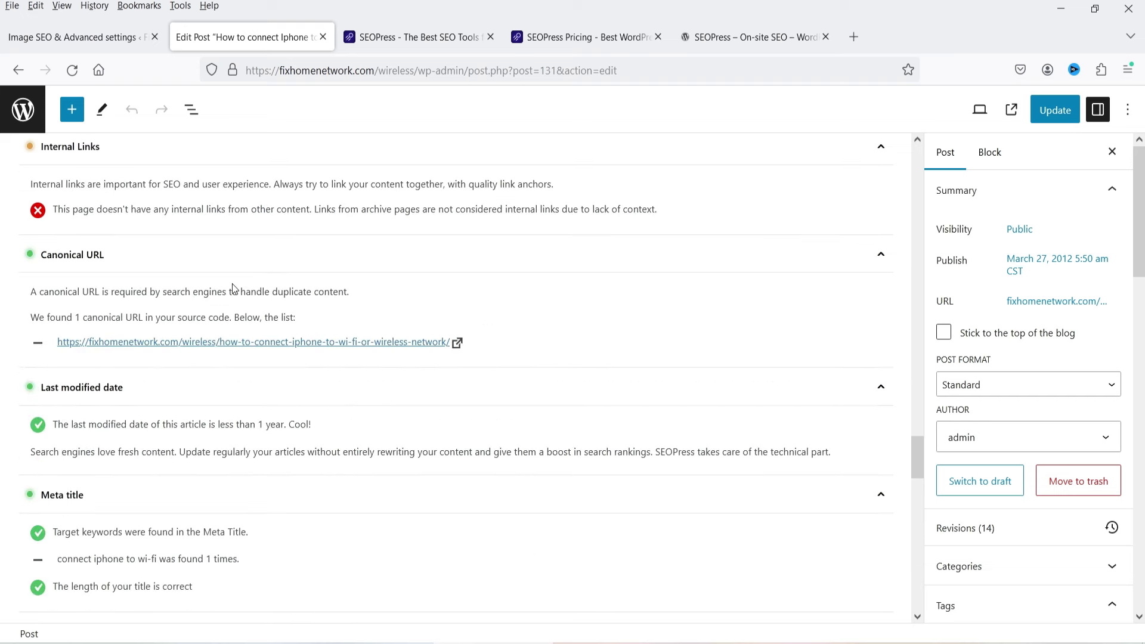
{"action": "scroll", "coordinate": [502, 307], "scroll_direction": "up", "scroll_amount": 15}
Review the post's Facebook and X social previews, then return to SEOPress Advanced settings.
{"action": "left_click", "coordinate": [103, 404]}
{"action": "scroll", "coordinate": [181, 286], "scroll_direction": "down", "scroll_amount": 4}
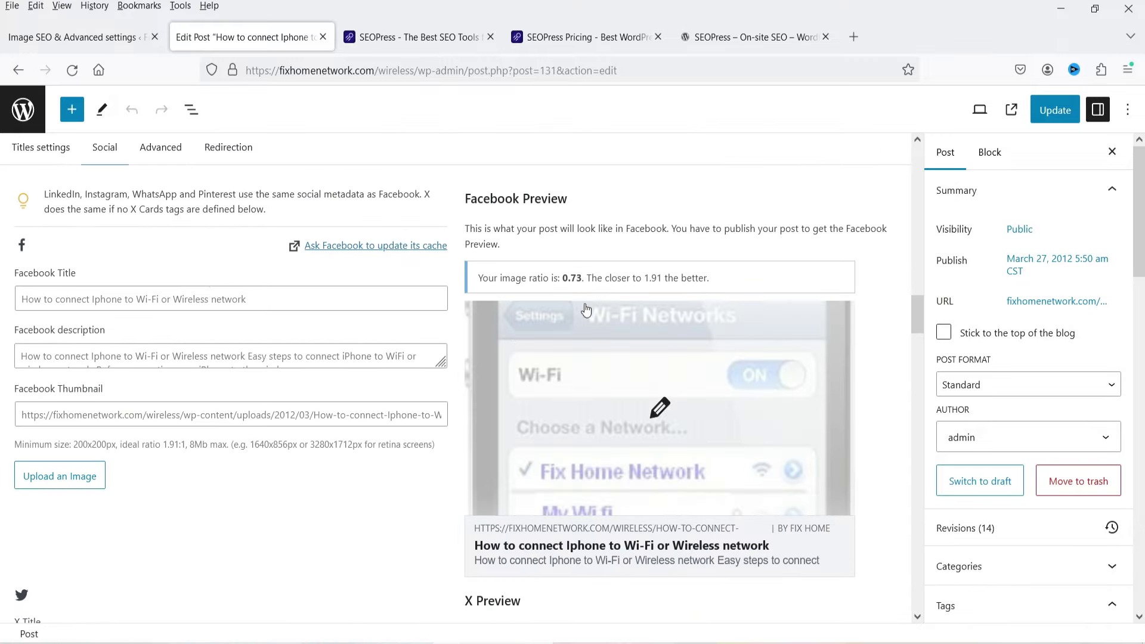
{"action": "scroll", "coordinate": [505, 344], "scroll_direction": "down", "scroll_amount": 7}
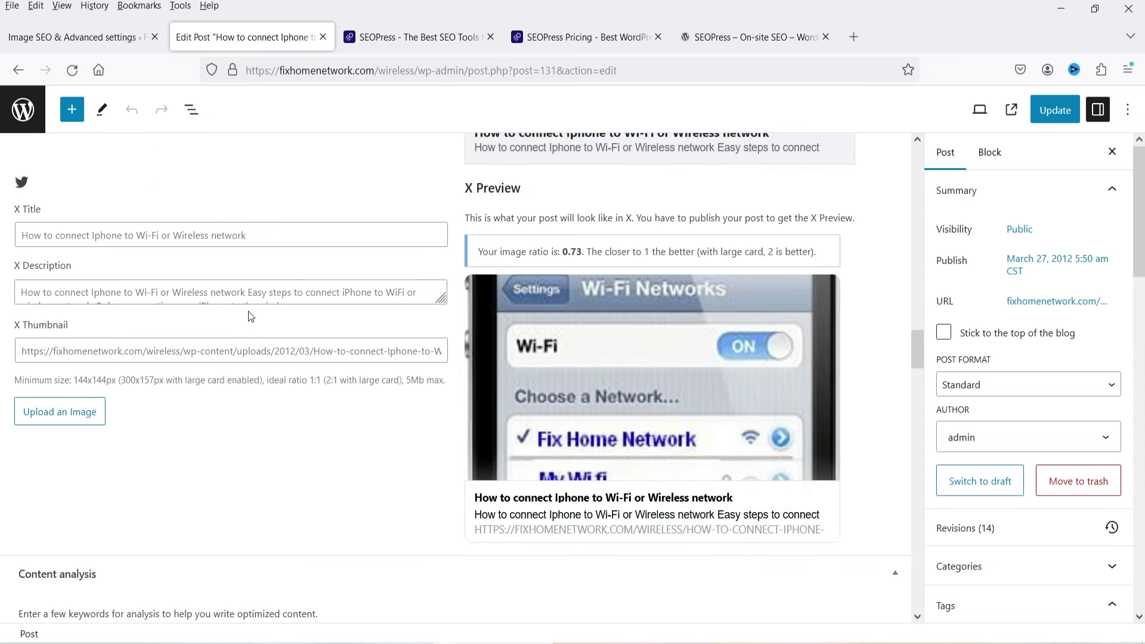
{"action": "scroll", "coordinate": [553, 317], "scroll_direction": "down", "scroll_amount": 5}
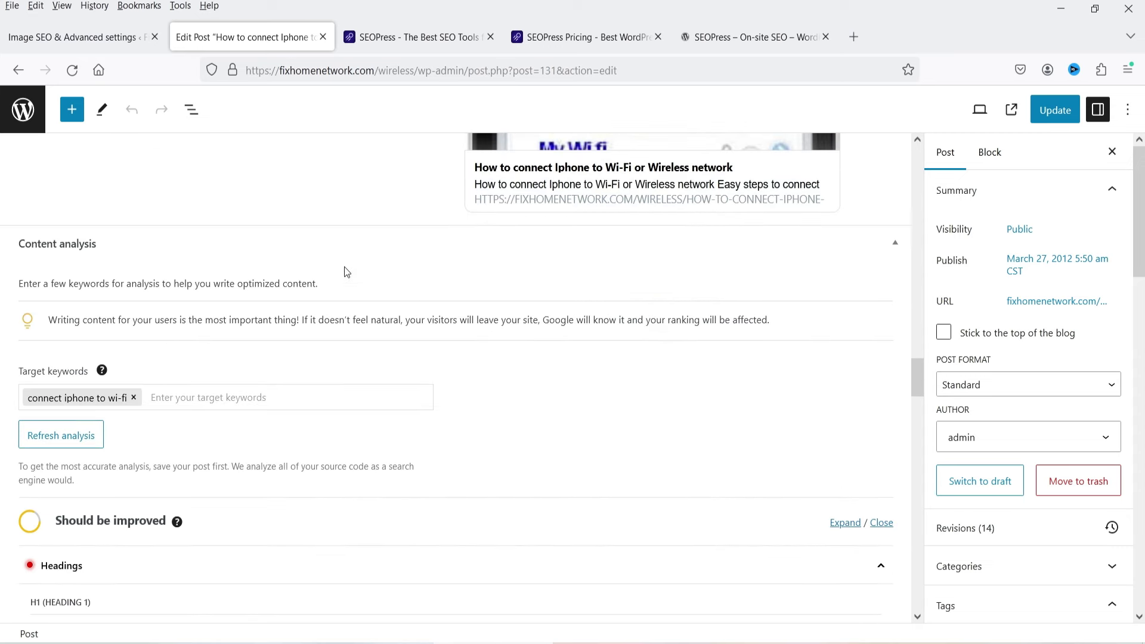
{"action": "scroll", "coordinate": [296, 381], "scroll_direction": "down", "scroll_amount": 3}
{"action": "left_click", "coordinate": [845, 358]}
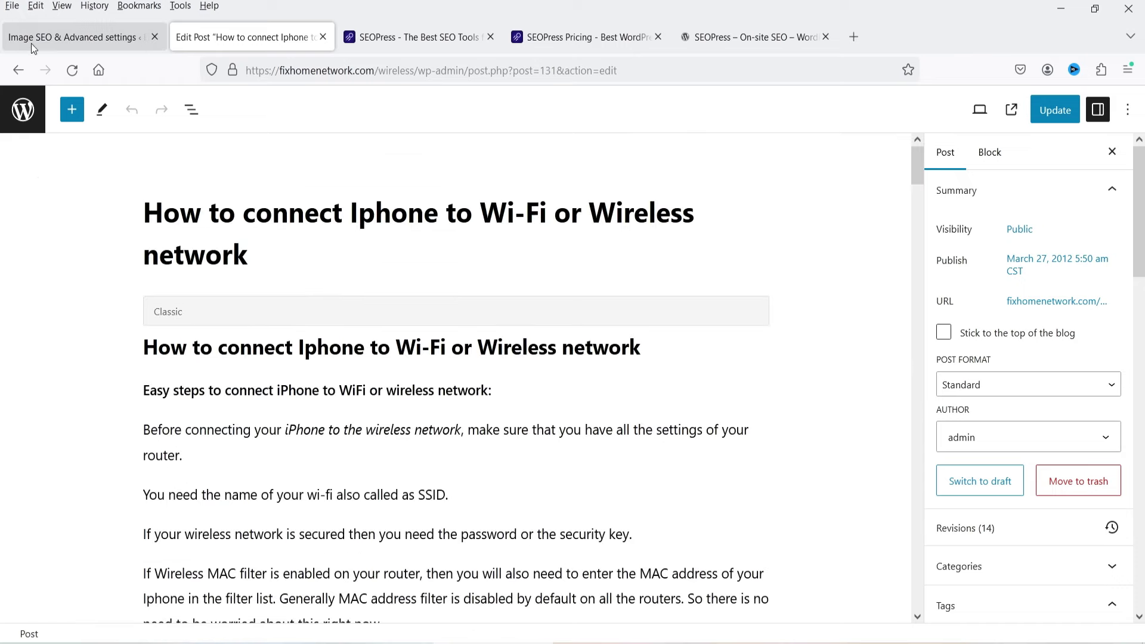
{"action": "left_click", "coordinate": [35, 41]}
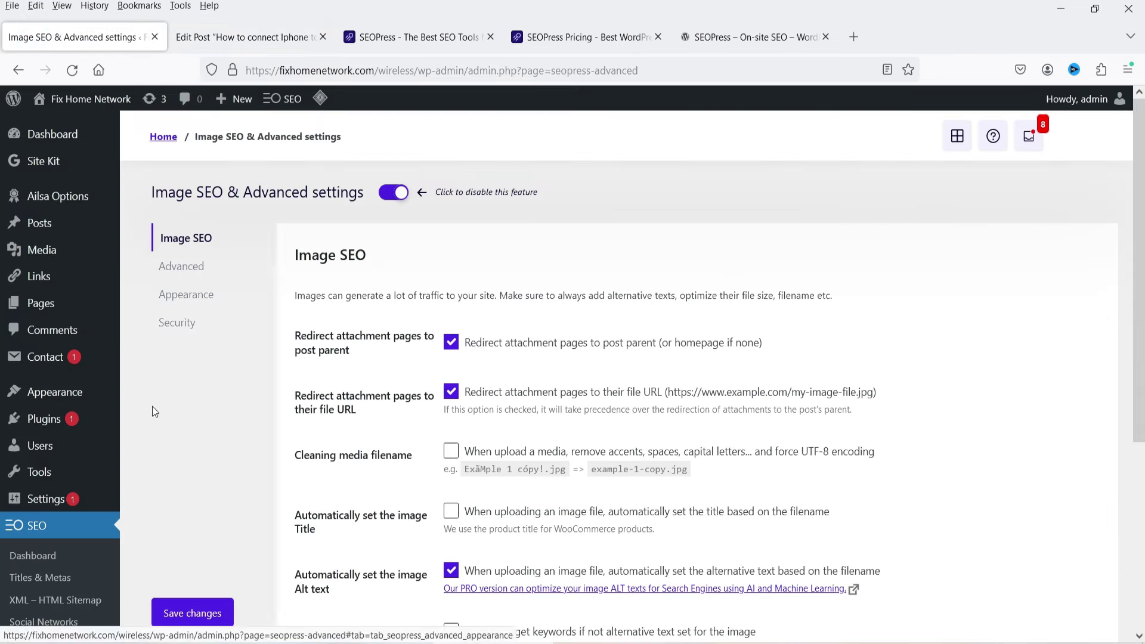
Uncheck 'Disable the universal SEO metabox' in Appearance settings and save the changes.
{"action": "scroll", "coordinate": [136, 391], "scroll_direction": "down", "scroll_amount": 2}
{"action": "scroll", "coordinate": [107, 507], "scroll_direction": "up", "scroll_amount": 2}
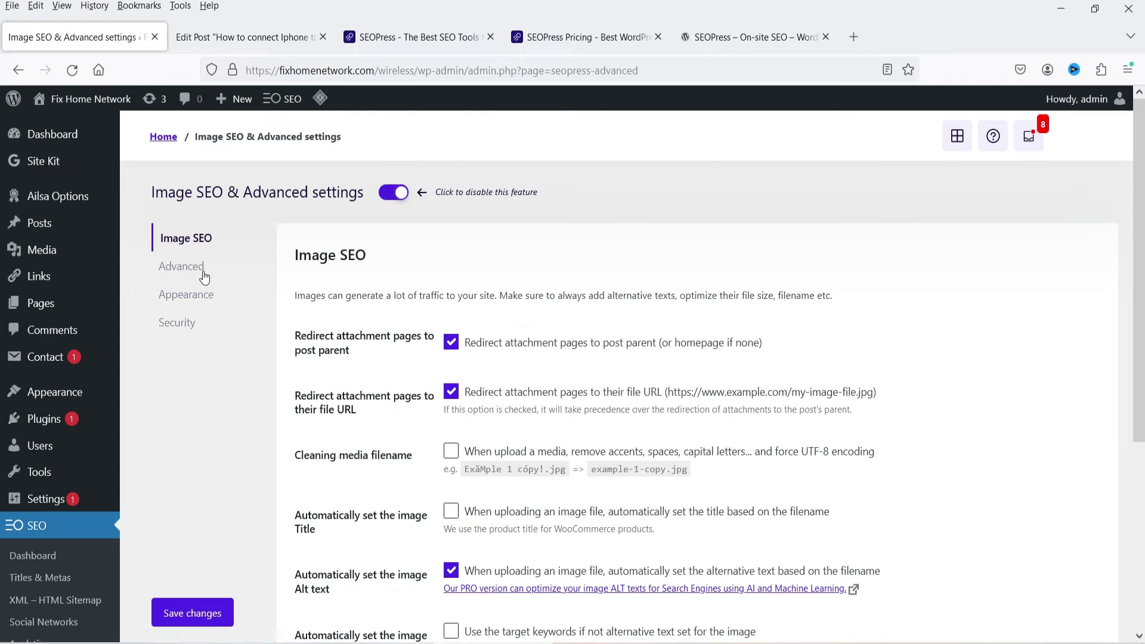
{"action": "left_click", "coordinate": [208, 303]}
{"action": "scroll", "coordinate": [826, 353], "scroll_direction": "down", "scroll_amount": 5}
{"action": "scroll", "coordinate": [825, 352], "scroll_direction": "down", "scroll_amount": 2}
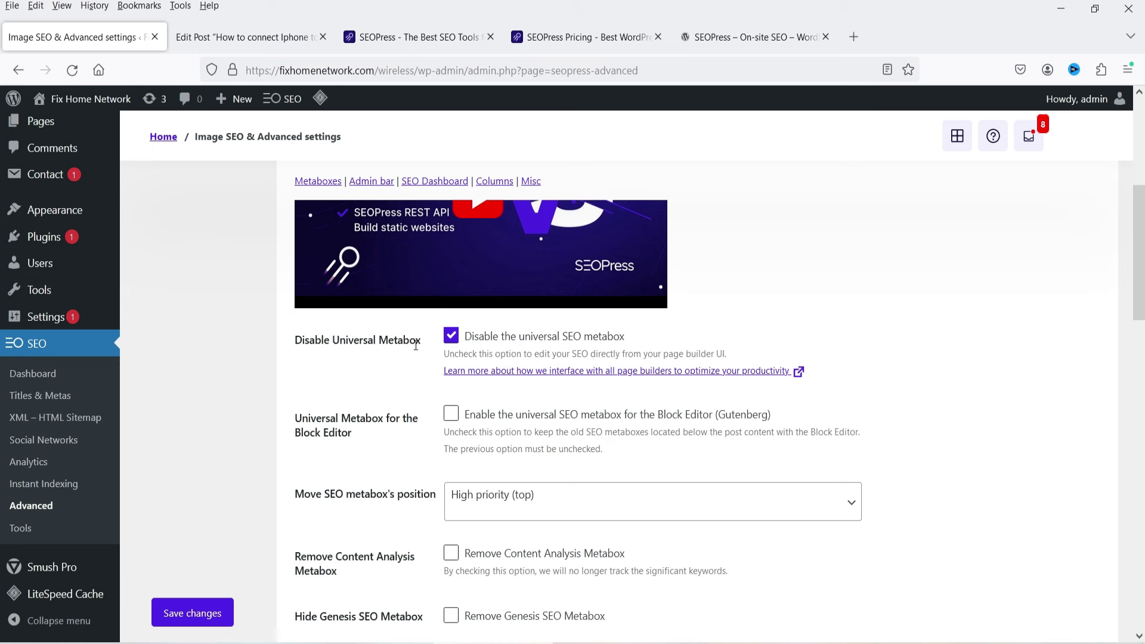
{"action": "left_click", "coordinate": [451, 337]}
{"action": "left_click", "coordinate": [197, 614]}
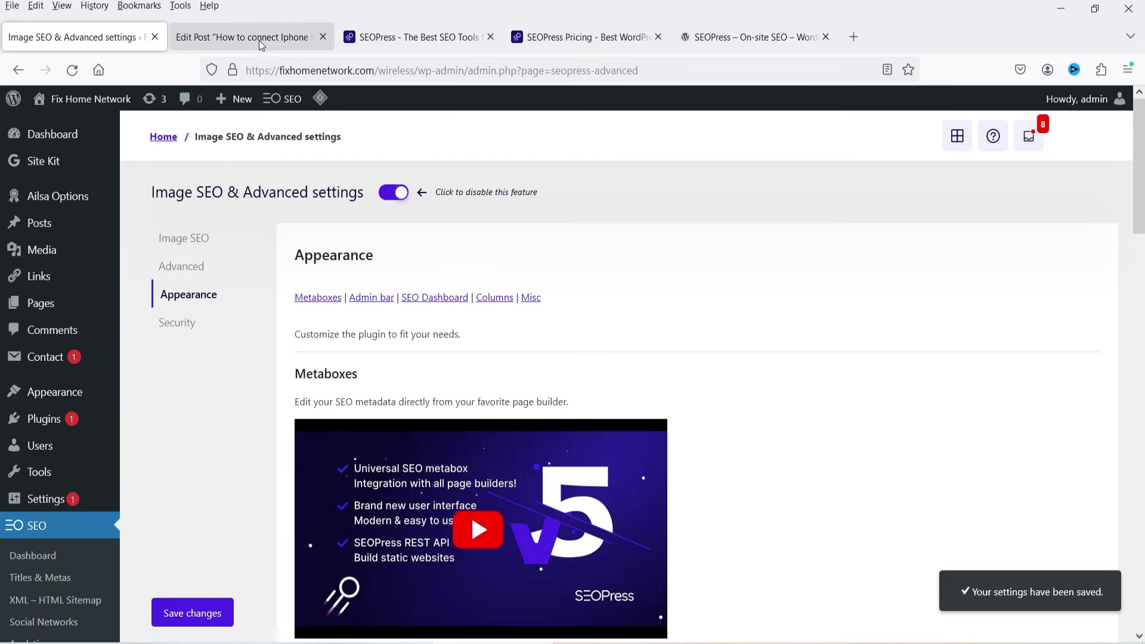
{"action": "left_click", "coordinate": [258, 38]}
Open the published post on the live site and launch its front-end SEOPress panel.
{"action": "left_click", "coordinate": [1056, 301]}
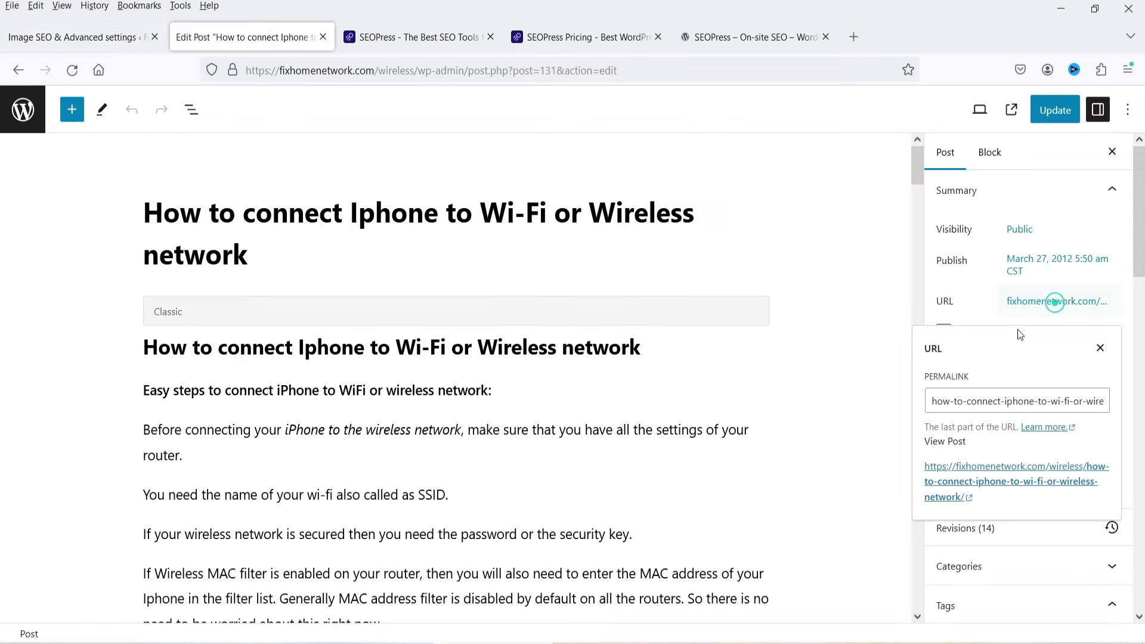
{"action": "left_click", "coordinate": [958, 492]}
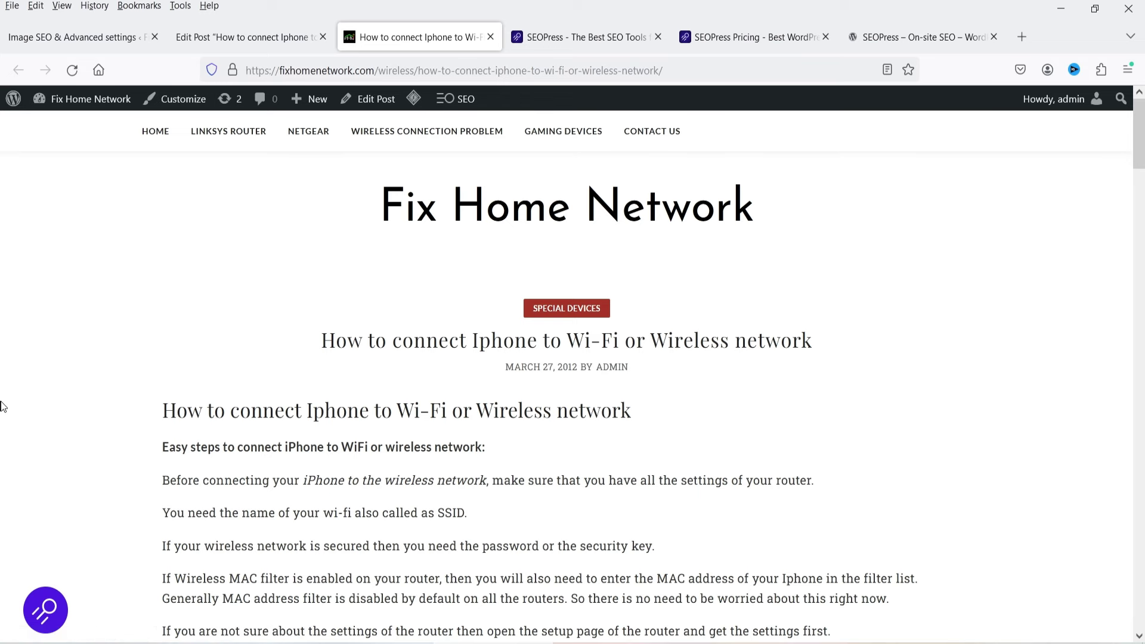
{"action": "left_click", "coordinate": [47, 610]}
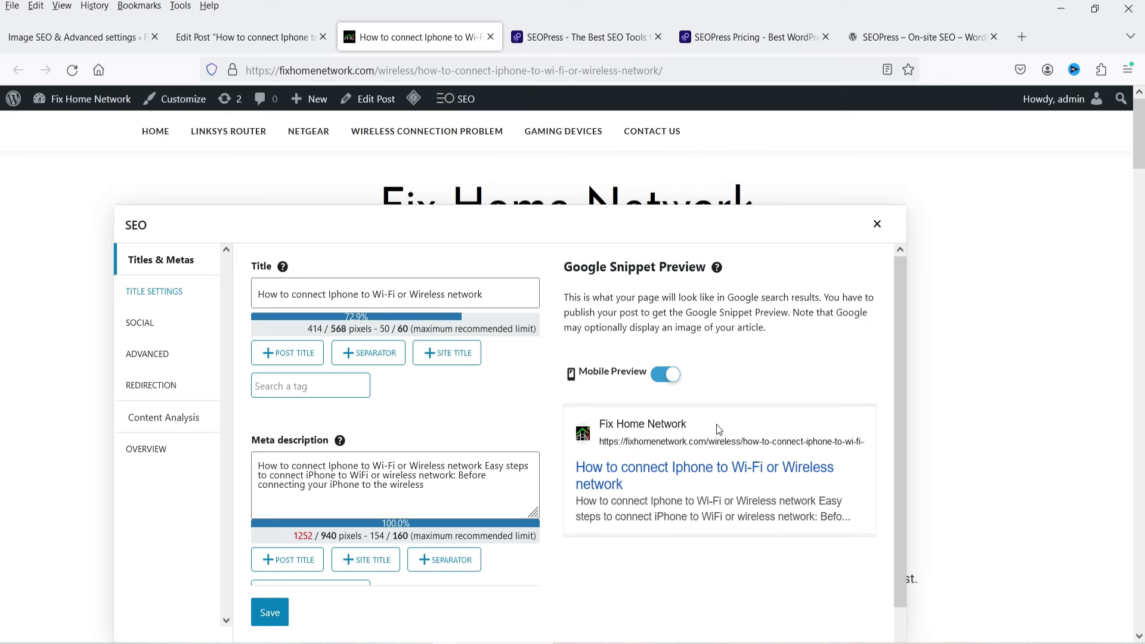
{"action": "left_click", "coordinate": [281, 37]}
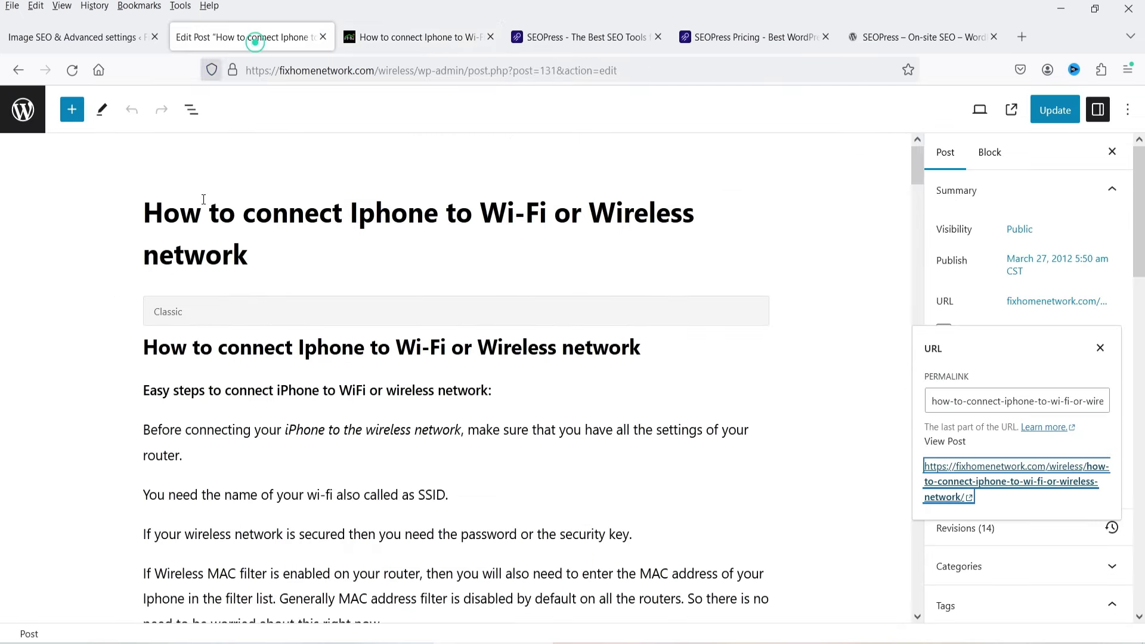
{"action": "left_click", "coordinate": [434, 34]}
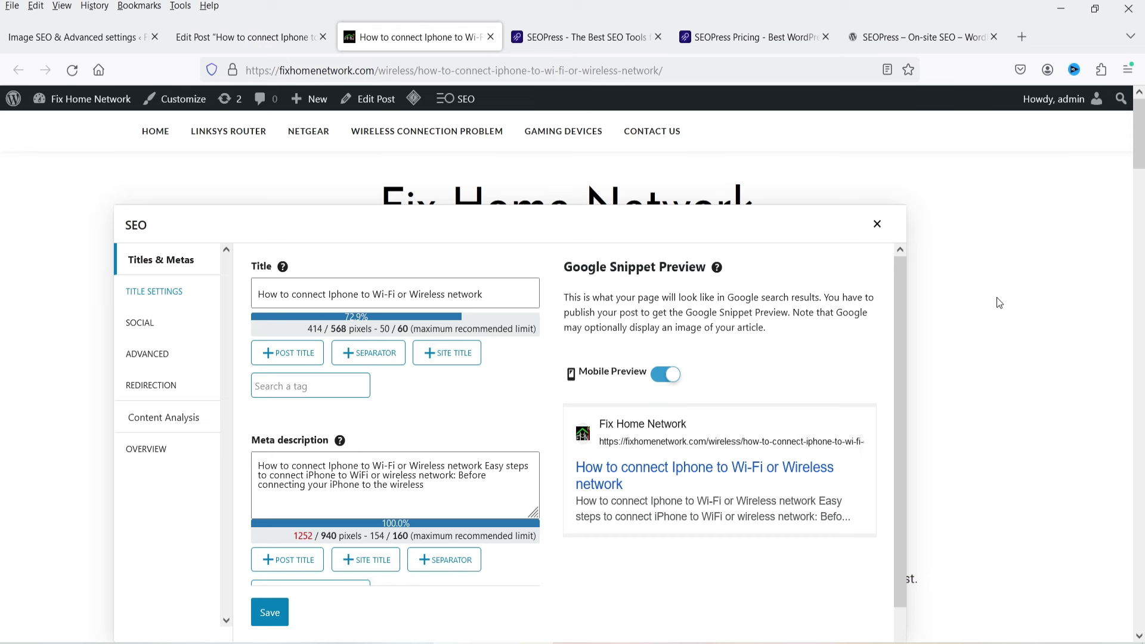
Browse the panel's title, social, advanced and redirection sections through to Content Analysis.
{"action": "left_click", "coordinate": [302, 294]}
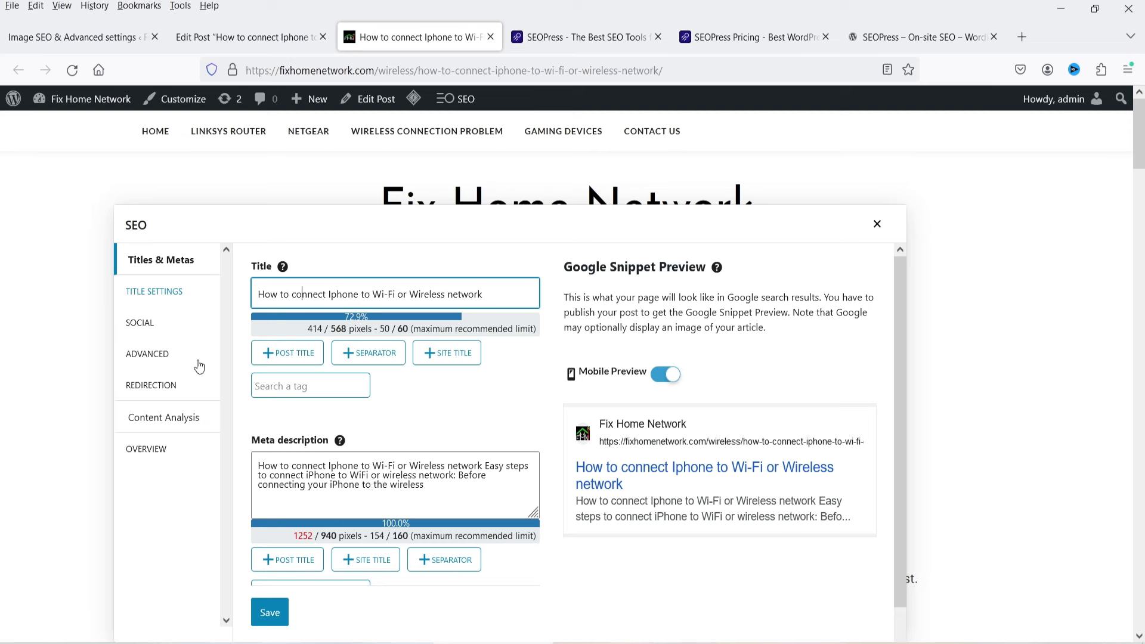
{"action": "left_click", "coordinate": [156, 324]}
{"action": "left_click", "coordinate": [170, 360]}
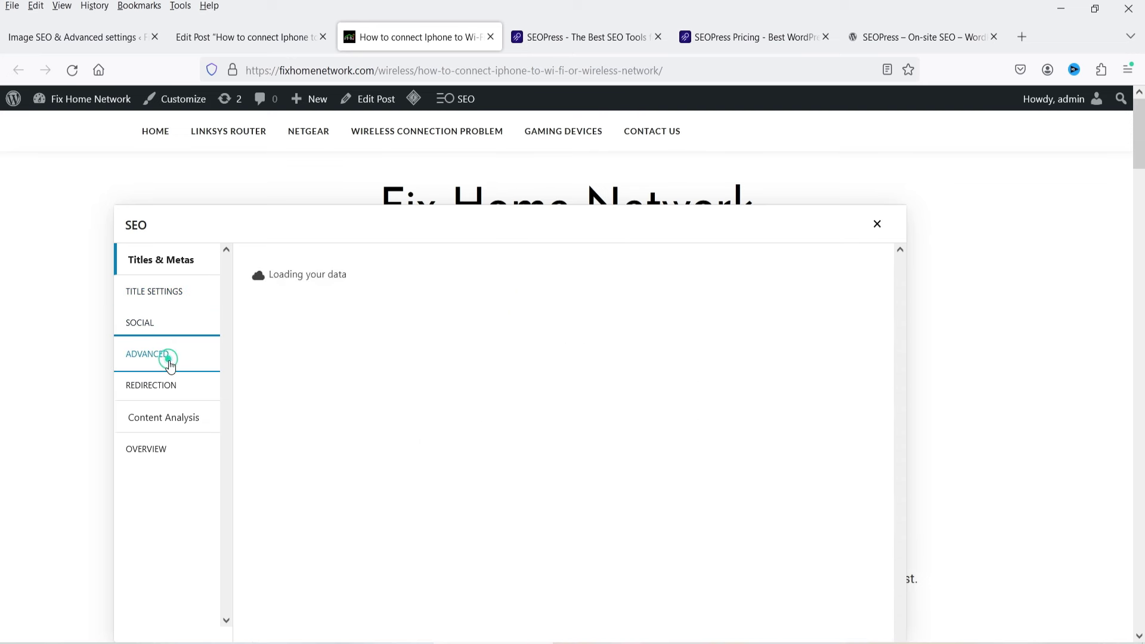
{"action": "left_click", "coordinate": [180, 387]}
{"action": "left_click", "coordinate": [183, 418]}
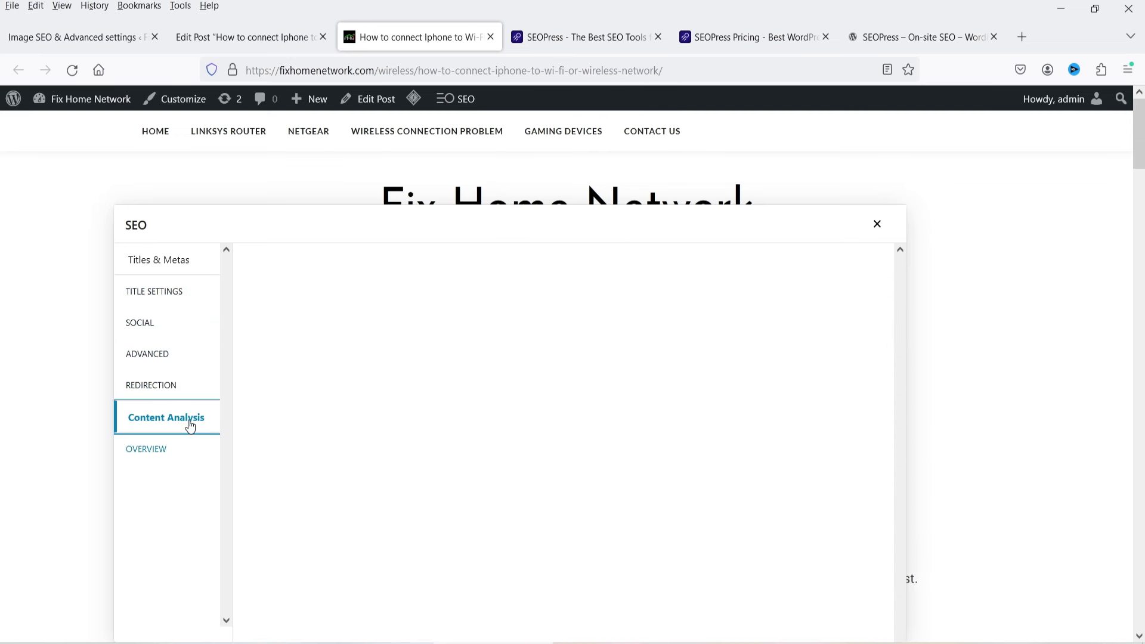
Inspect the Headings and Keywords in permalink checks of the content analysis.
{"action": "scroll", "coordinate": [653, 384], "scroll_direction": "down", "scroll_amount": 5}
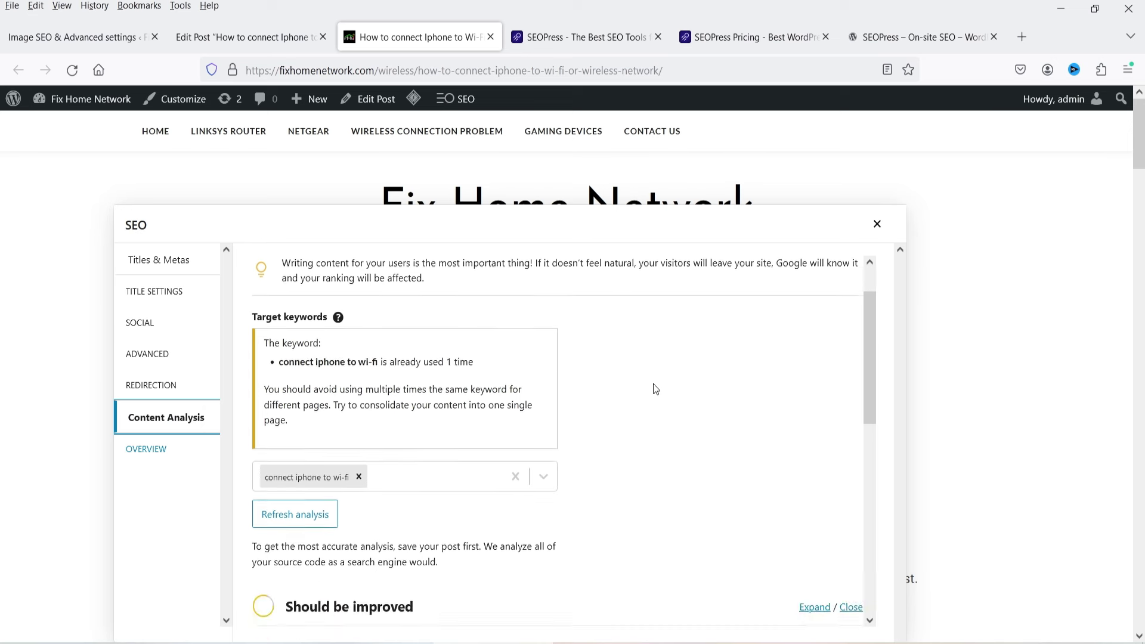
{"action": "left_click", "coordinate": [635, 223]}
{"action": "left_click", "coordinate": [803, 371]}
{"action": "left_click", "coordinate": [804, 371]}
{"action": "left_click", "coordinate": [790, 370]}
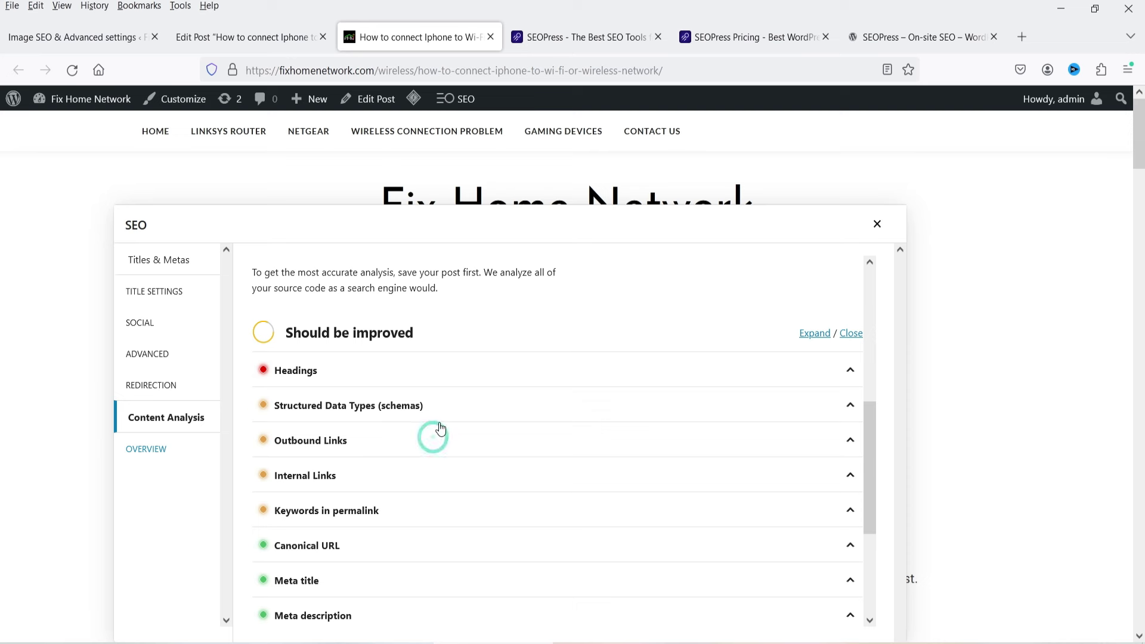
{"action": "scroll", "coordinate": [439, 436], "scroll_direction": "down", "scroll_amount": 3}
{"action": "left_click", "coordinate": [458, 353]}
{"action": "left_click", "coordinate": [458, 353]}
{"action": "left_click", "coordinate": [460, 352]}
{"action": "scroll", "coordinate": [591, 276], "scroll_direction": "up", "scroll_amount": 5}
Close the front-end SEO panel and go to the Wireless category archive.
{"action": "left_click", "coordinate": [877, 224]}
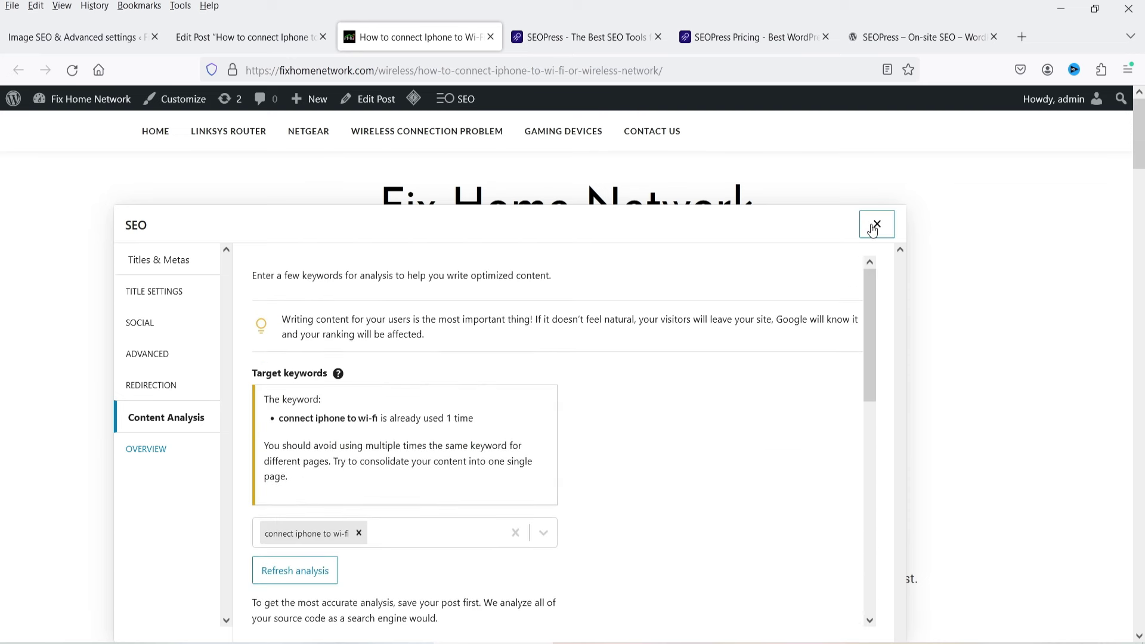
{"action": "scroll", "coordinate": [2, 116], "scroll_direction": "down", "scroll_amount": 20}
{"action": "scroll", "coordinate": [1, 418], "scroll_direction": "up", "scroll_amount": 10}
{"action": "left_click", "coordinate": [164, 282]}
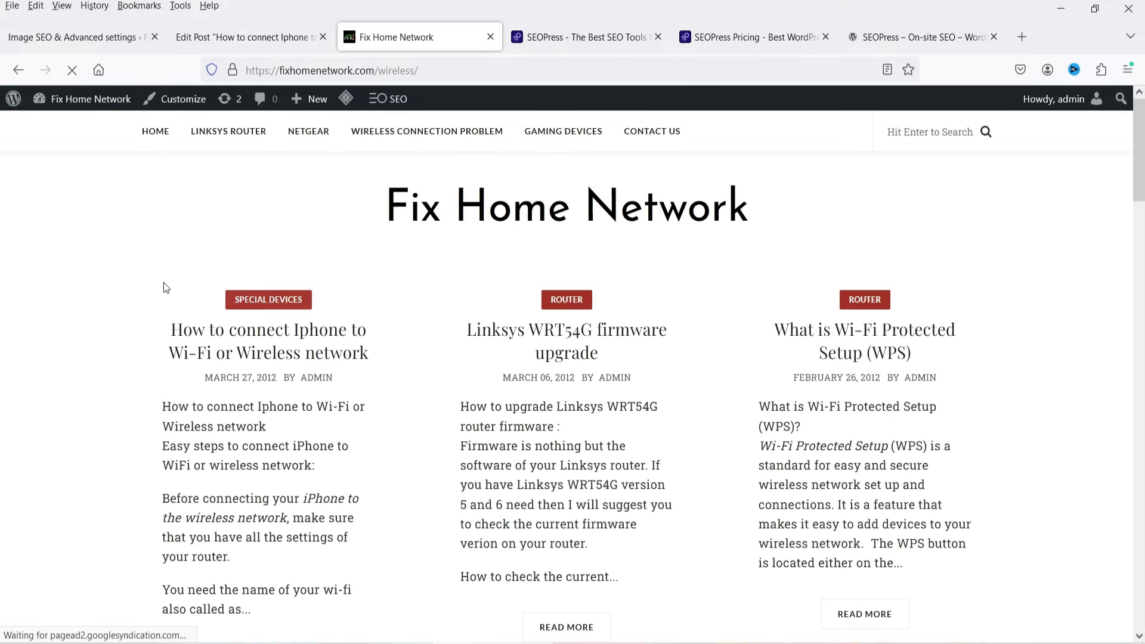
Open the Linksys WRT54G firmware upgrade post and review its 'Should be improved' content analysis.
{"action": "left_click", "coordinate": [589, 341]}
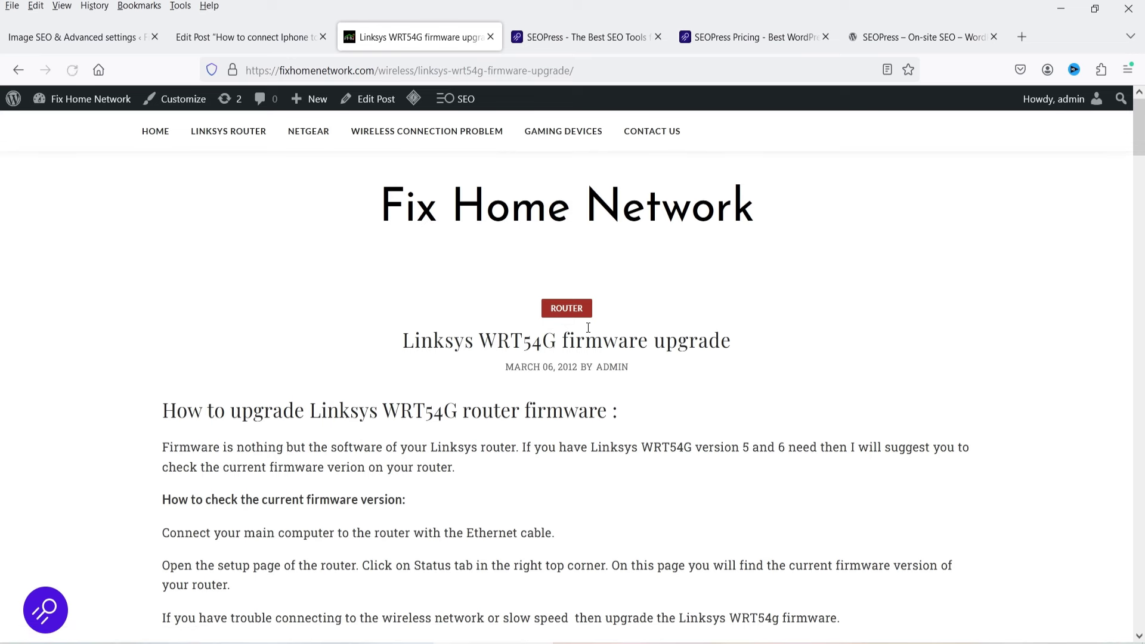
{"action": "left_click", "coordinate": [46, 611]}
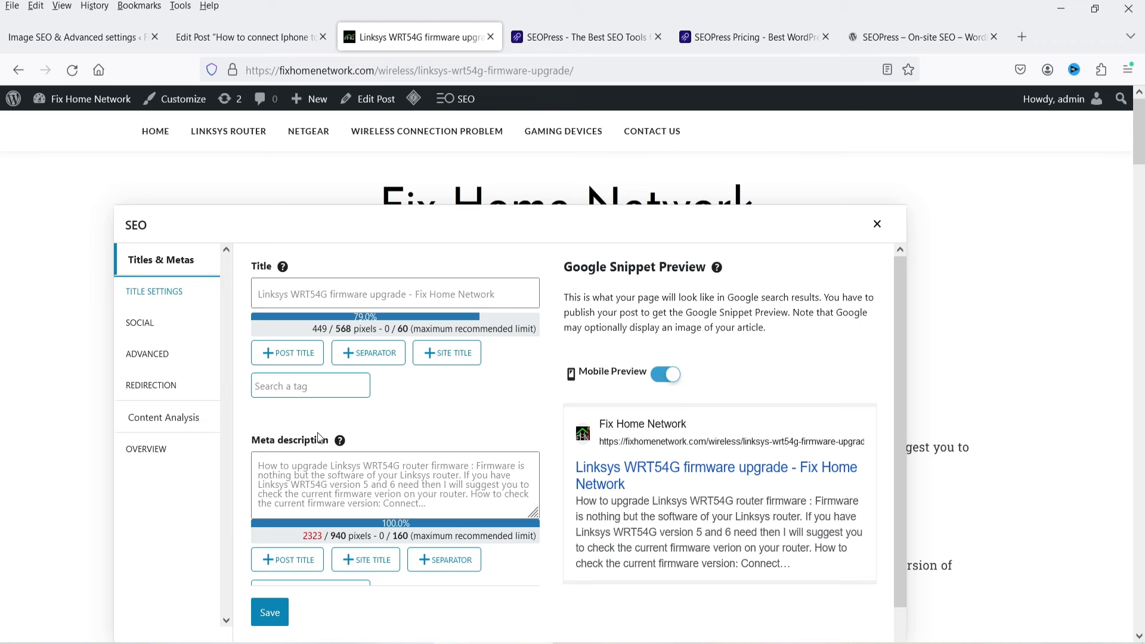
{"action": "left_click", "coordinate": [173, 420]}
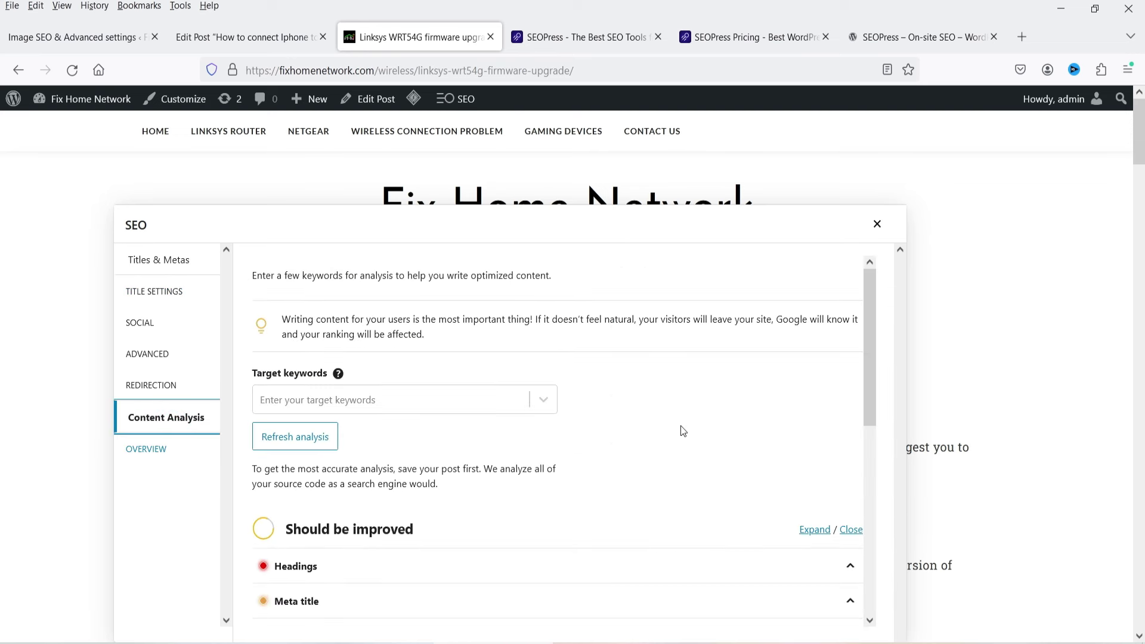
{"action": "scroll", "coordinate": [680, 429], "scroll_direction": "down", "scroll_amount": 3}
{"action": "scroll", "coordinate": [614, 397], "scroll_direction": "down", "scroll_amount": 3}
{"action": "scroll", "coordinate": [615, 397], "scroll_direction": "up", "scroll_amount": 5}
{"action": "left_click", "coordinate": [876, 225]}
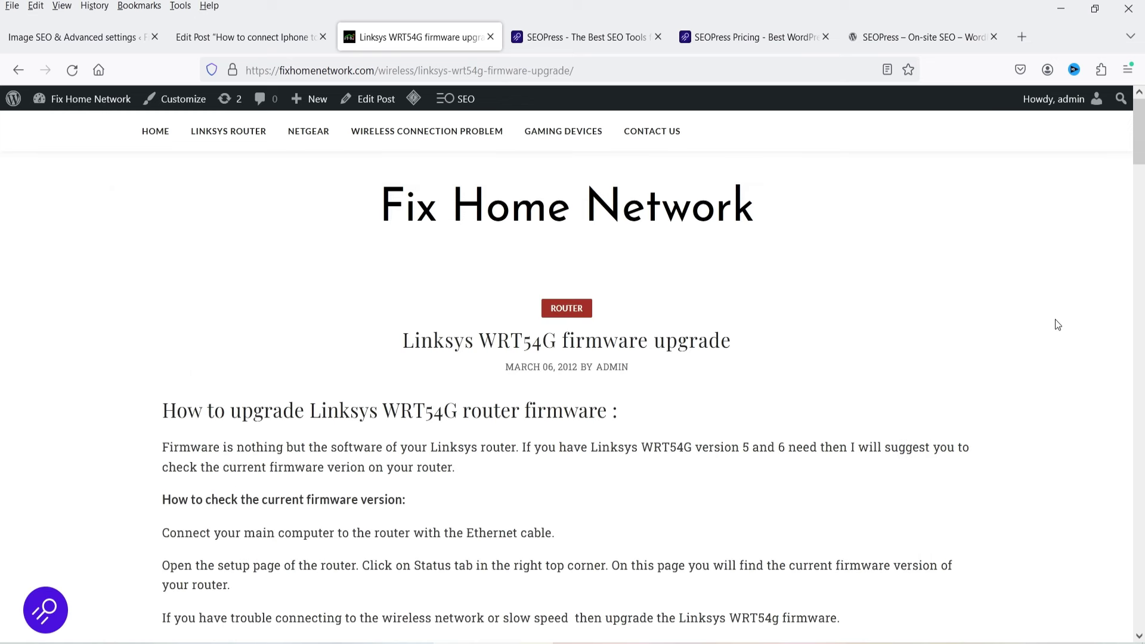